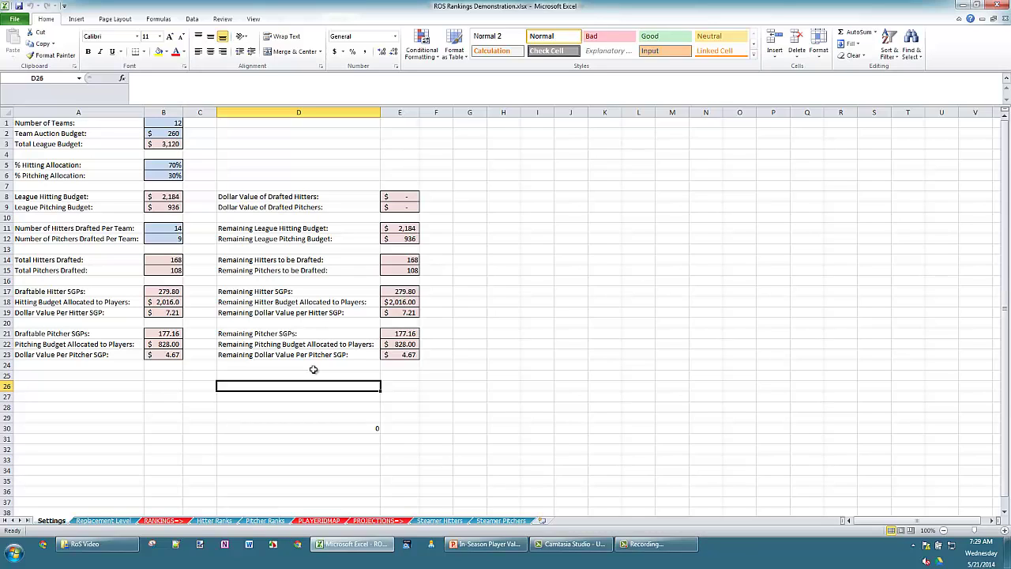
- Review the Possible Trade slide, then select the hitting and pitching allocation percentages in the workbook
left_click(484, 545)
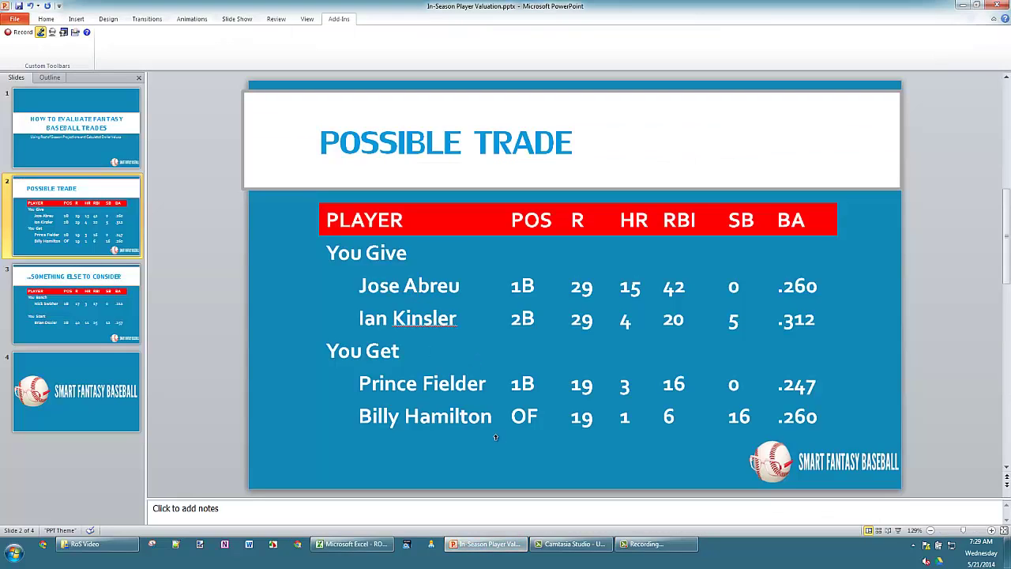
left_click(965, 9)
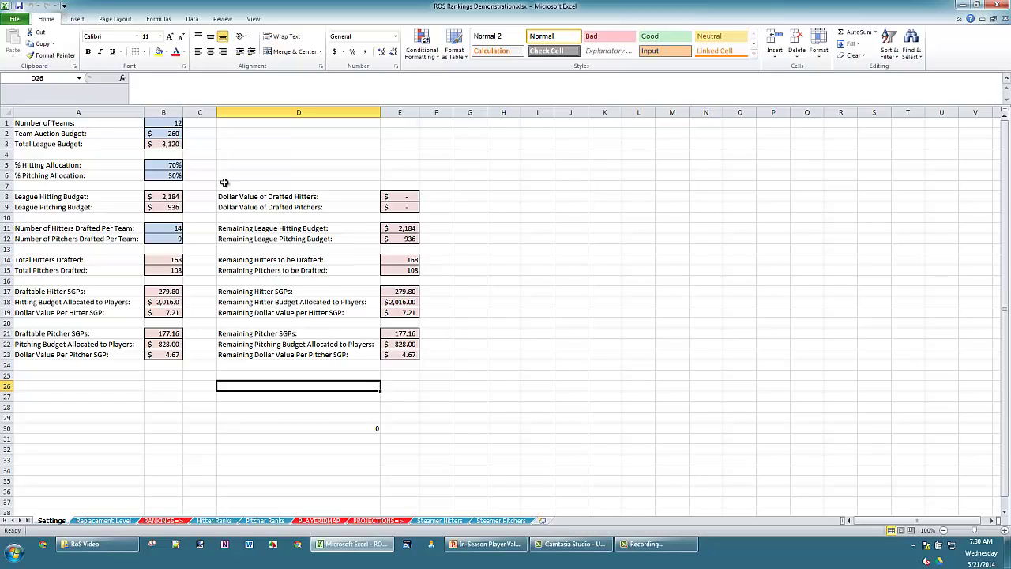
left_click_drag(175, 165, 79, 175)
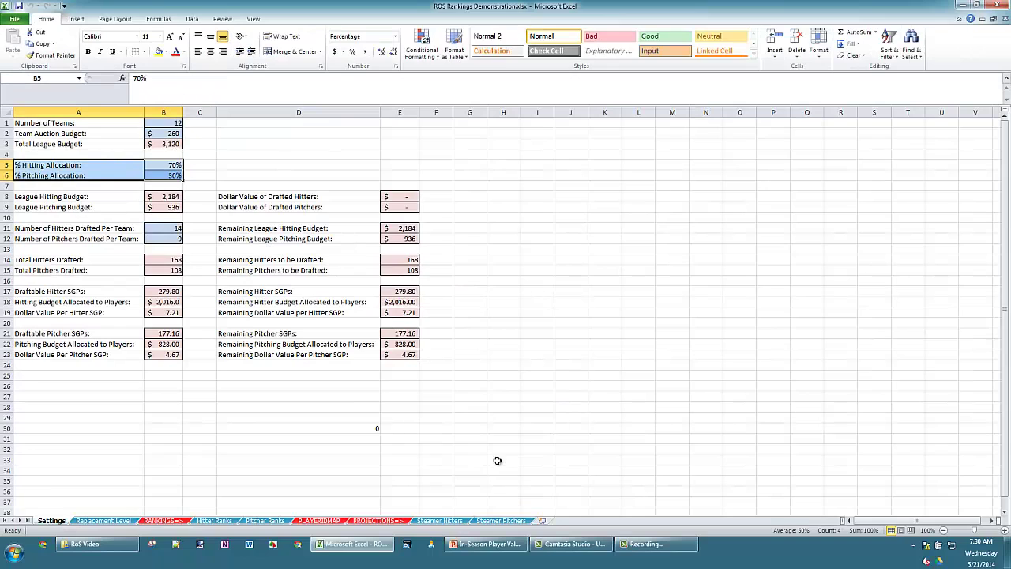
- Insert a new sheet, drag it to the front, and rename it 'Trade Evaluator'
left_click(542, 522)
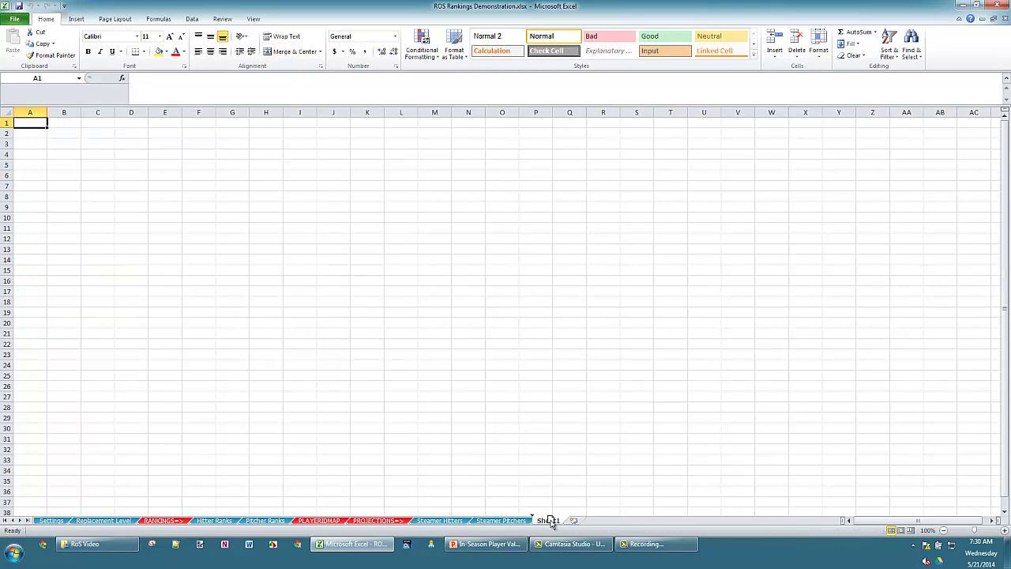
mouse_move(551, 523)
left_mouse_down()
mouse_move(370, 507)
mouse_move(345, 493)
mouse_move(146, 490)
mouse_move(39, 504)
mouse_move(40, 518)
left_mouse_up()
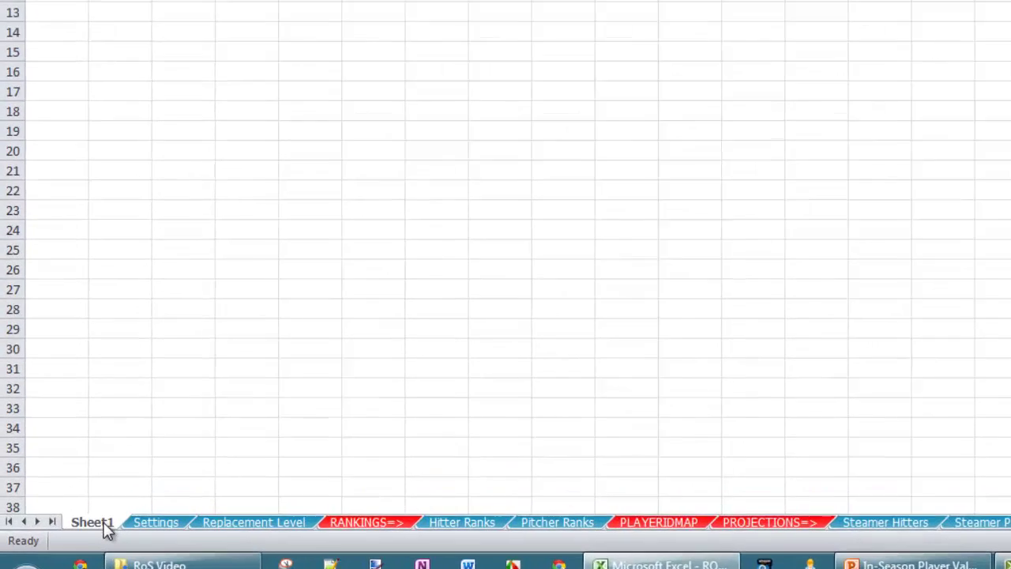
right_click(51, 521)
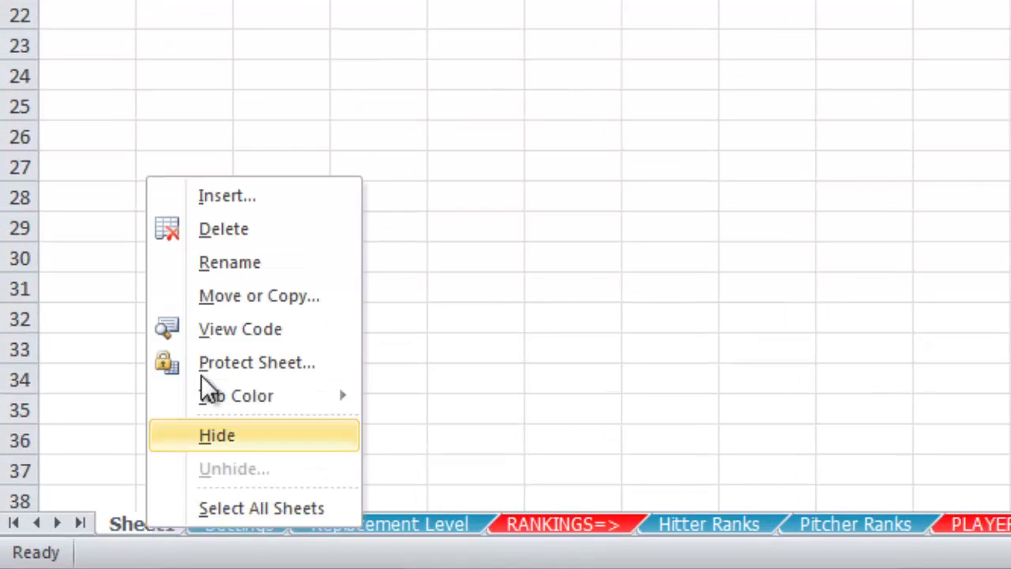
left_click(253, 265)
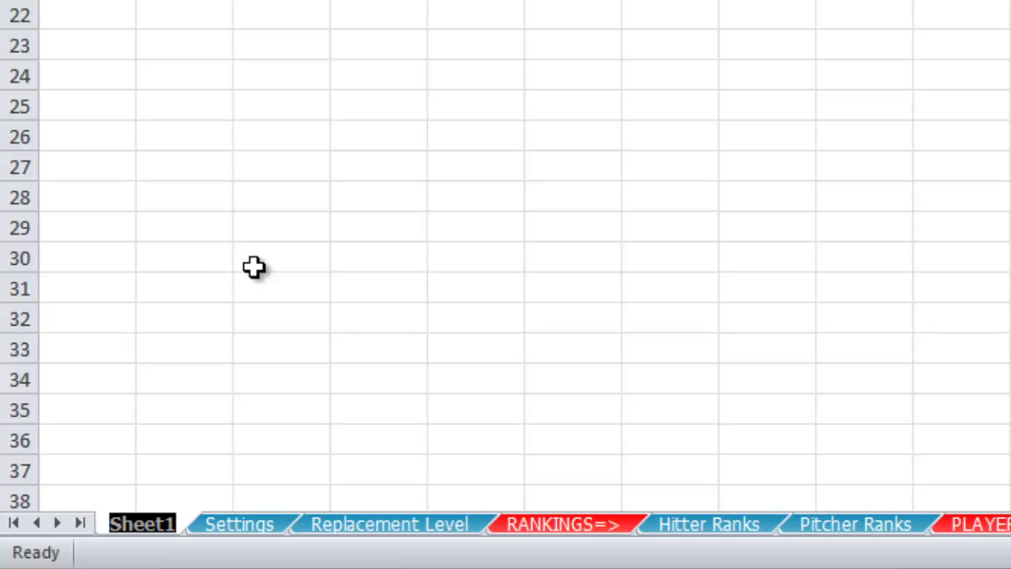
type("Trad")
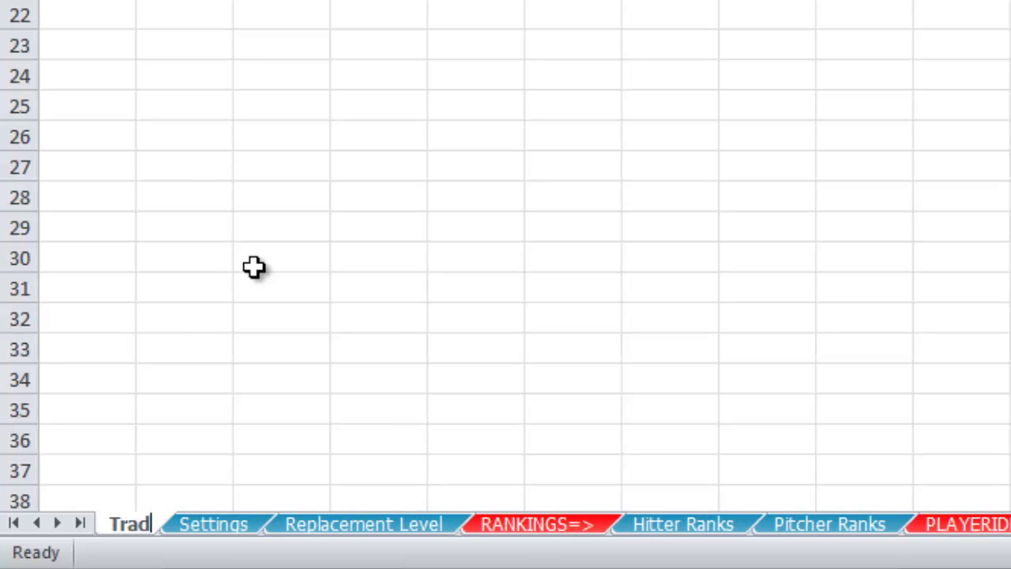
type("e Evaluato")
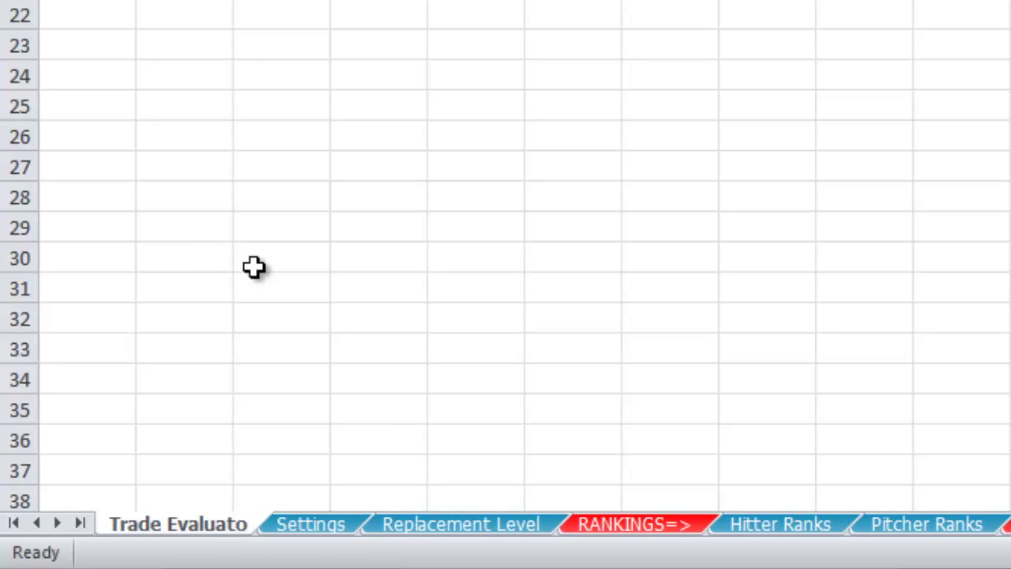
right_click(213, 526)
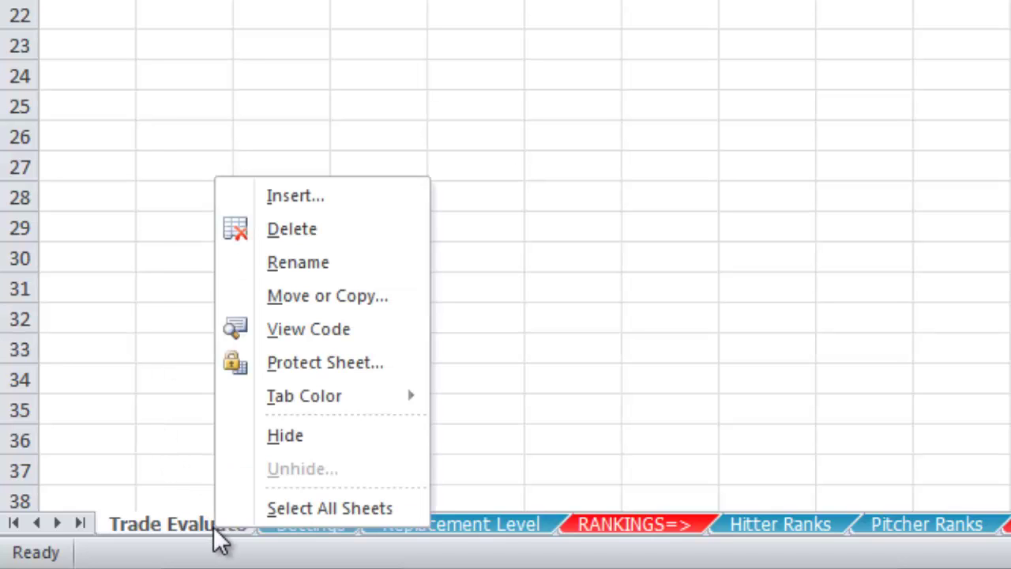
left_click(298, 263)
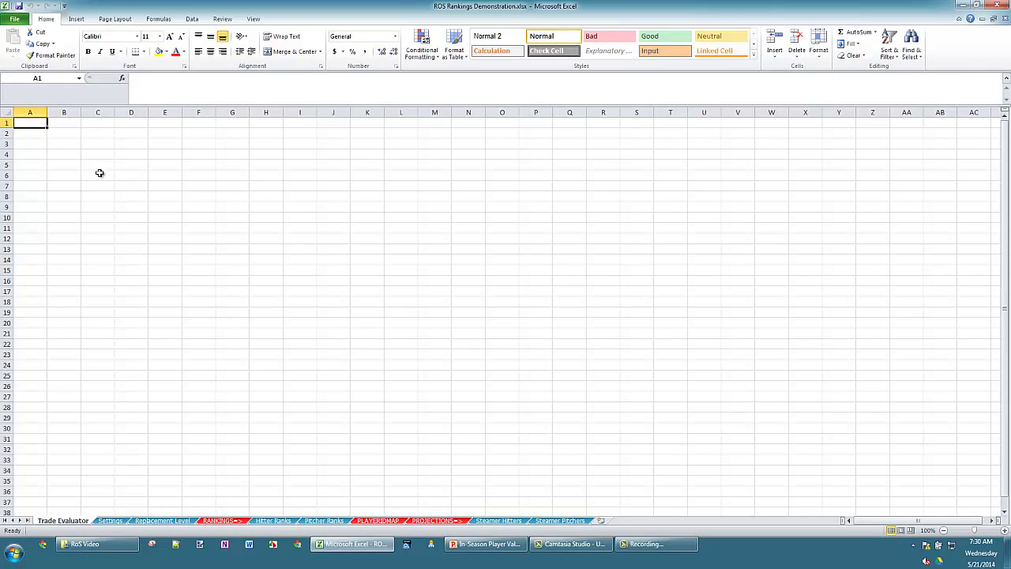
- Enter headers PLAYERID, LASTNAME, FIRSTNAME, POS and $VAL starting at C5
left_click(95, 165)
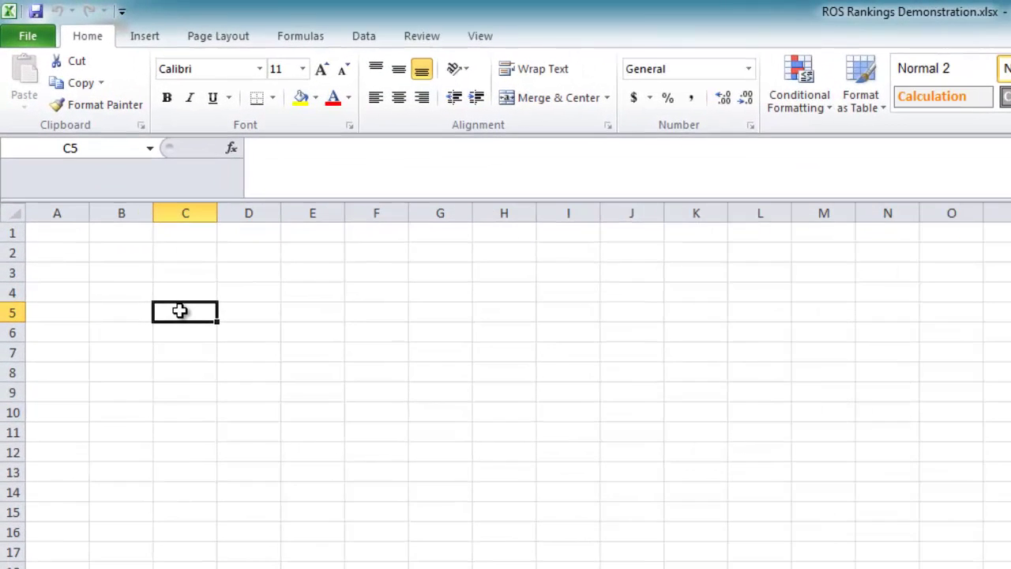
type("PLAYERD")
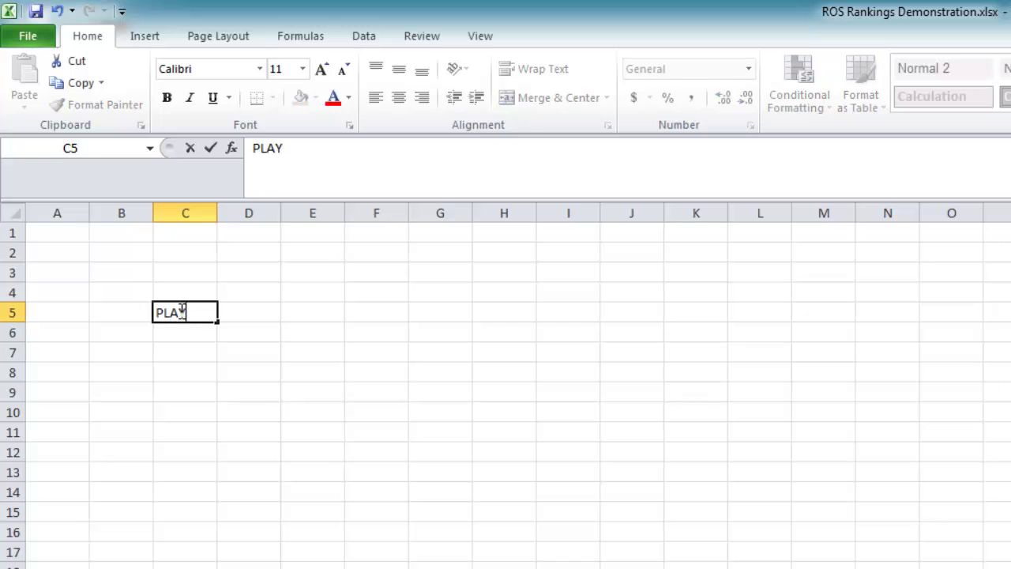
key("BackSpace")
type("ID")
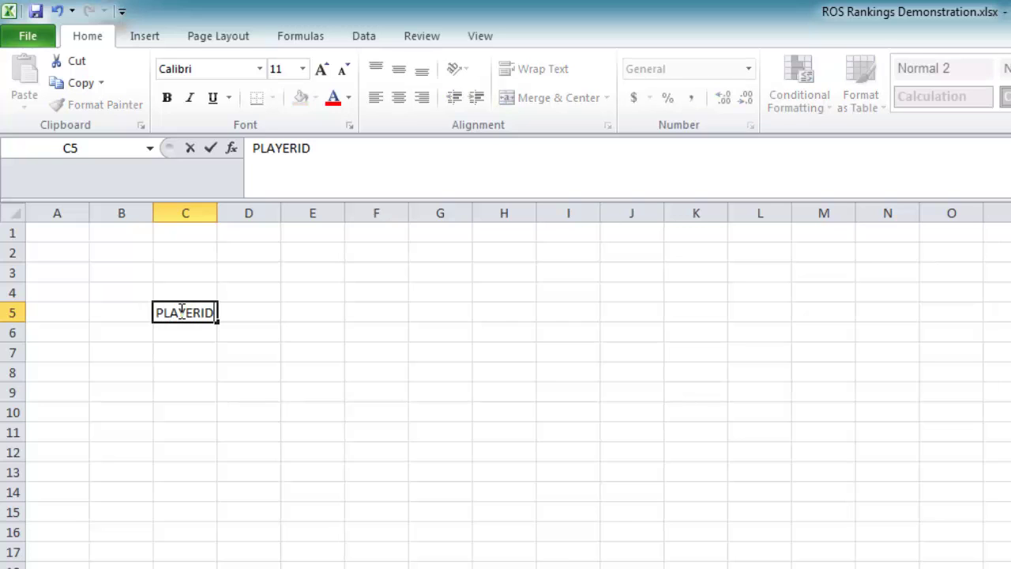
key("Tab")
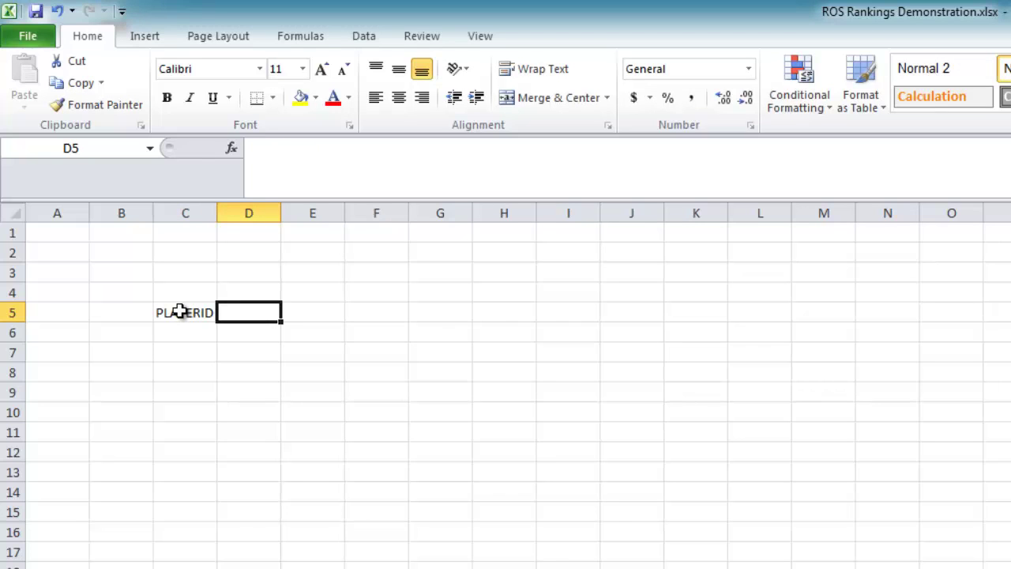
type("LASTNAME")
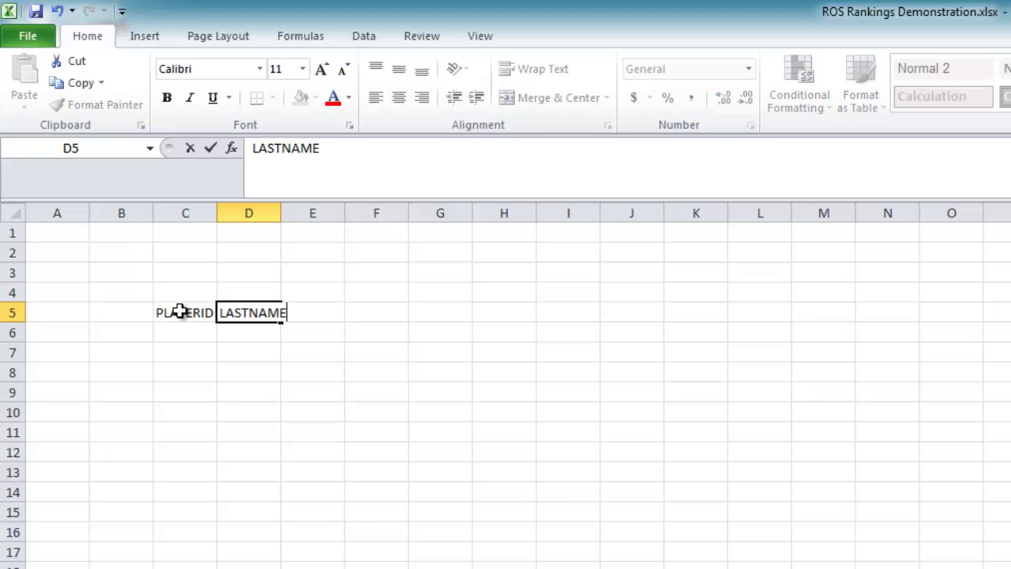
key("Tab")
type("FIRSTNAME")
key("Tab")
type("POS")
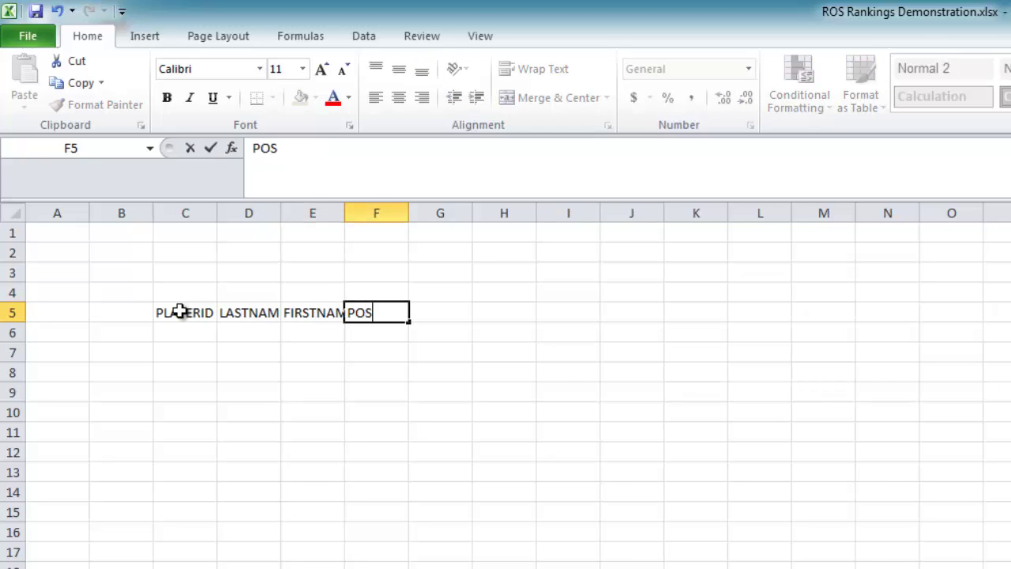
key("Tab")
type("$VAL")
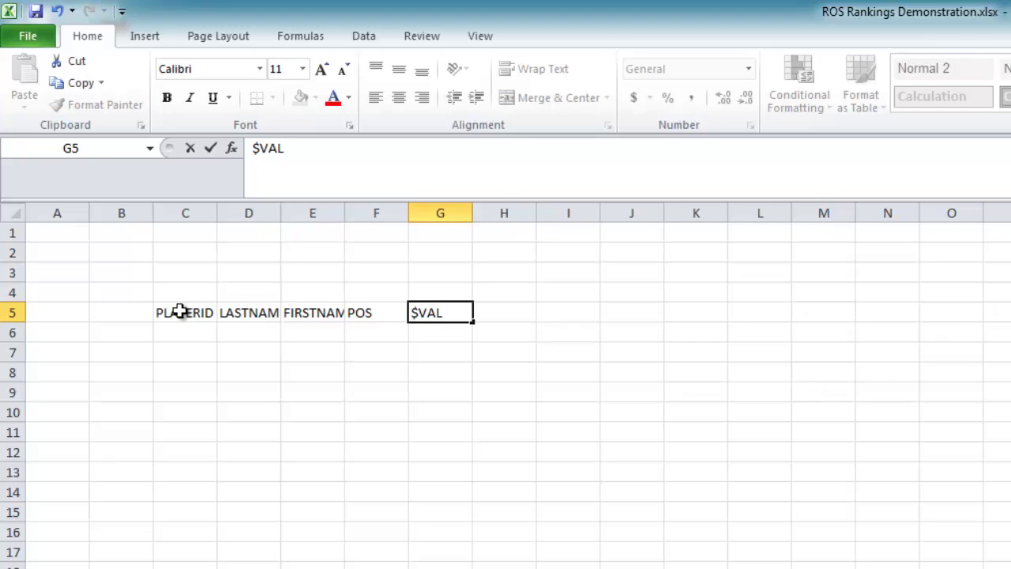
key("Tab")
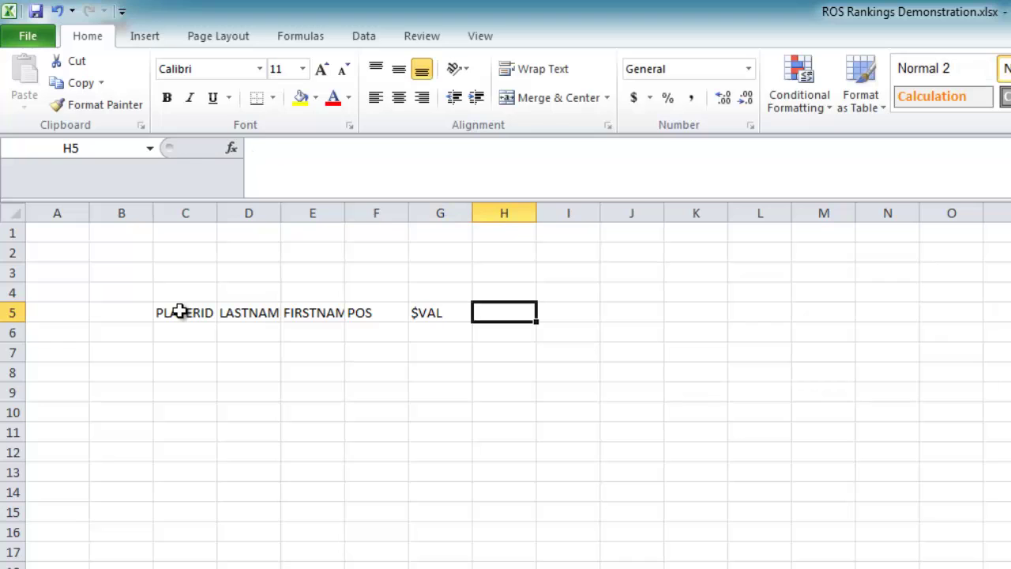
- Continue the header row with TTLSGP, R, HR, SB, H, AB and AB
type("TTLSGP")
key("Tab")
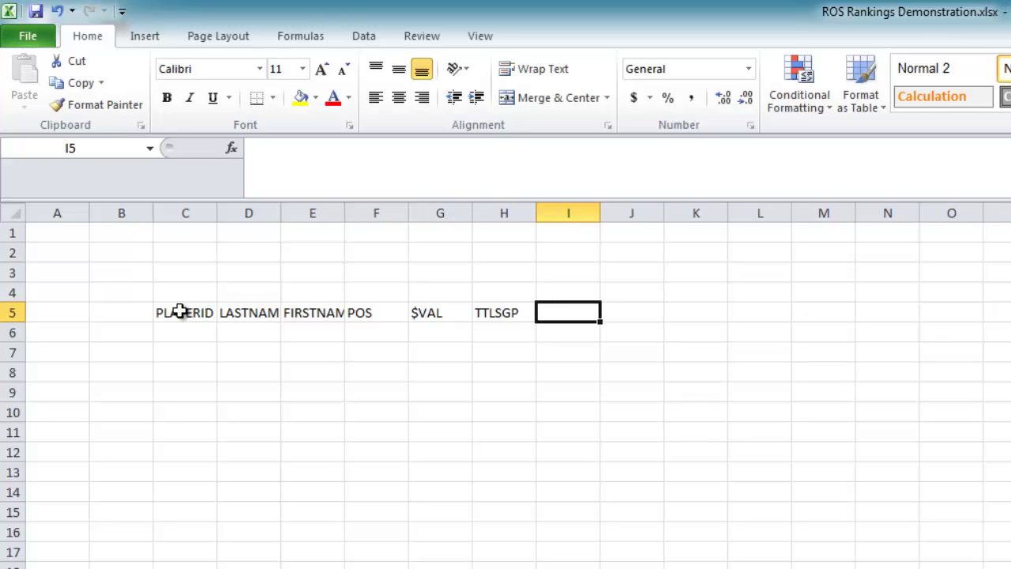
type("R")
key("Tab")
type("HR")
key("Tab")
type("SB")
key("Tab")
type("H")
key("Tab")
type("AB")
key("Tab")
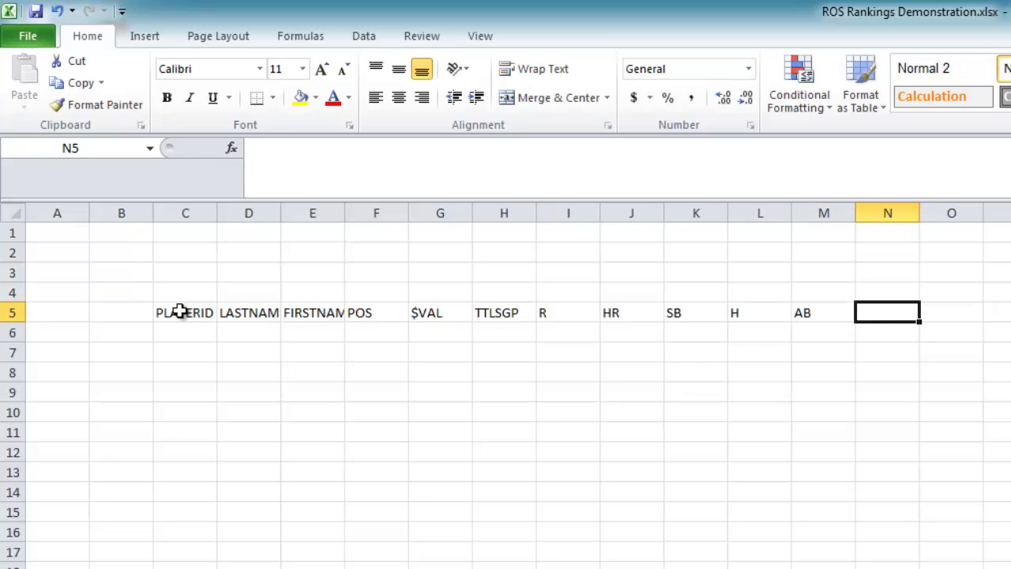
type("AB")
key("Return")
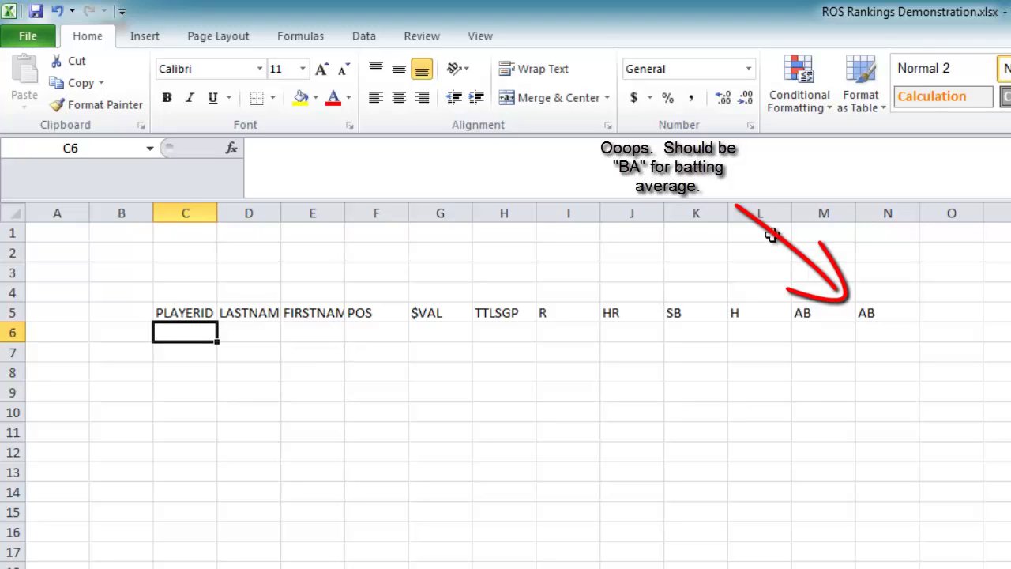
- Insert a blank column before SB and give it the header RBI
left_click(694, 212)
right_click(696, 217)
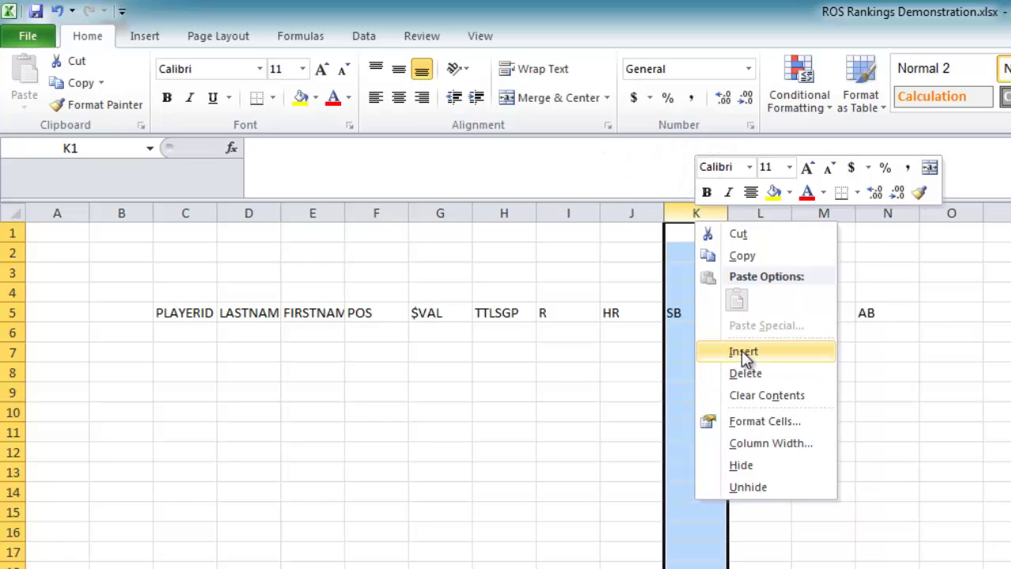
left_click(736, 352)
left_click(696, 313)
type("RBI")
key("Return")
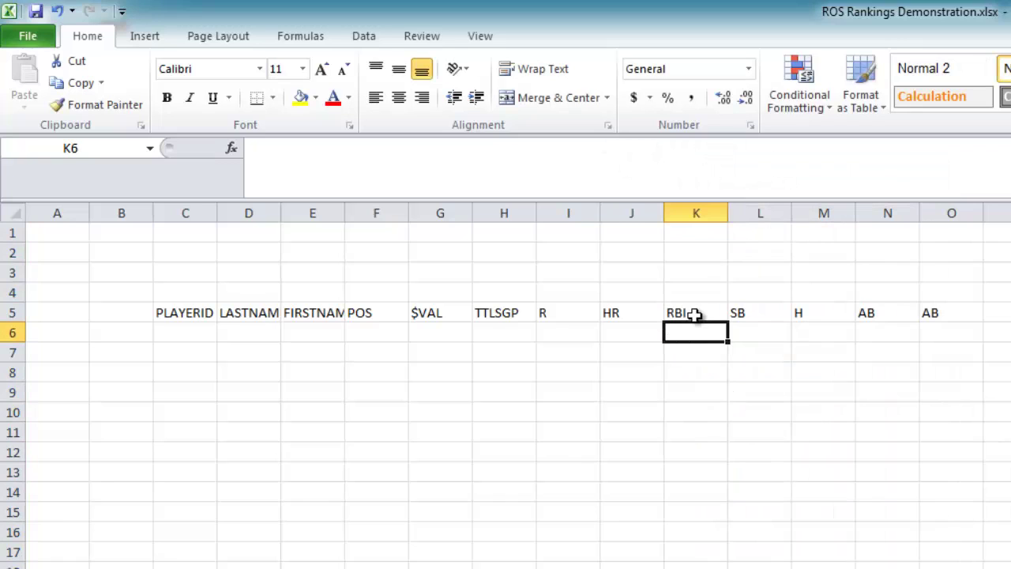
left_click(115, 332)
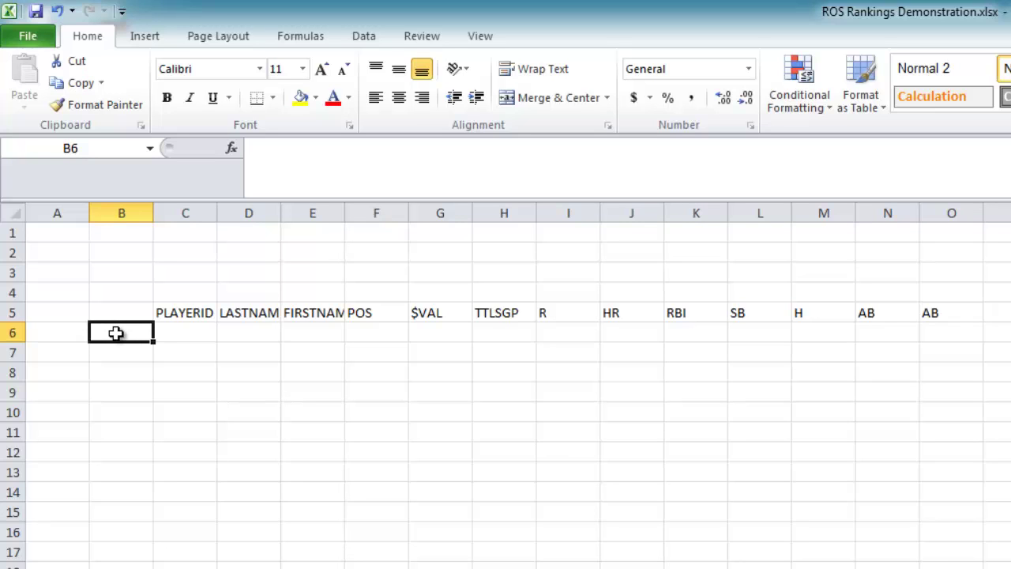
- Enter H in B6, B7 and B8 to mark the three hitter rows
type("H")
key("Return")
type("H")
key("Return")
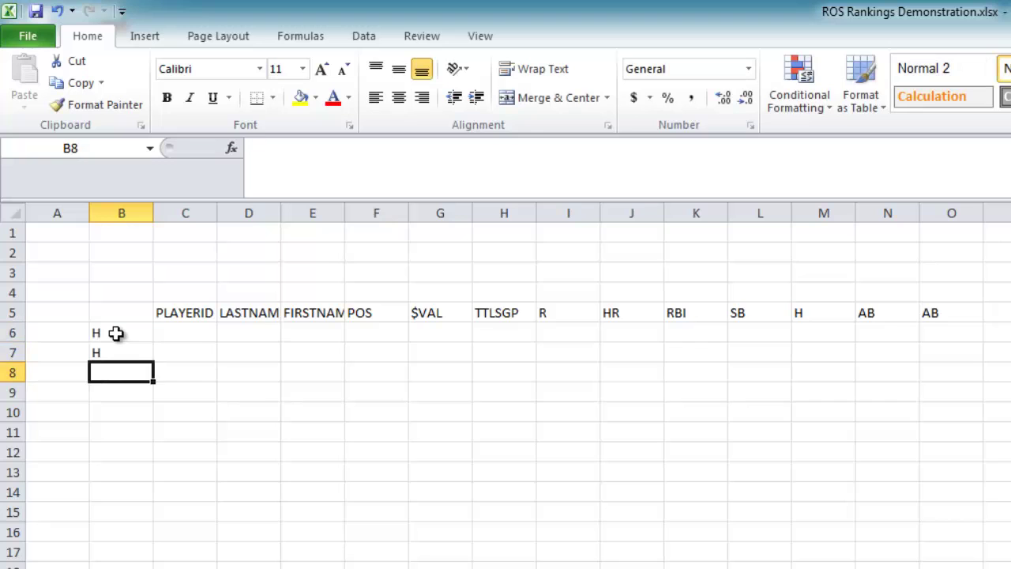
key("Return")
type("H")
key("Up")
type("H")
key("Return")
- Enter P in B9 through B11 for pitchers, then select the hitter rows B6:O8
type("P")
key("Return")
type("P")
key("Return")
type("P")
key("Return")
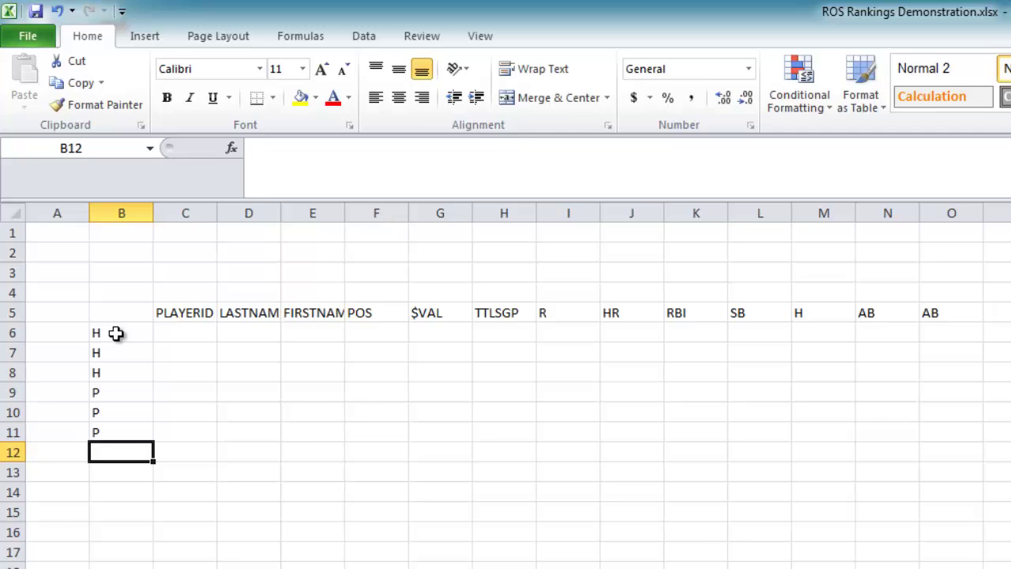
left_click_drag(116, 334, 934, 378)
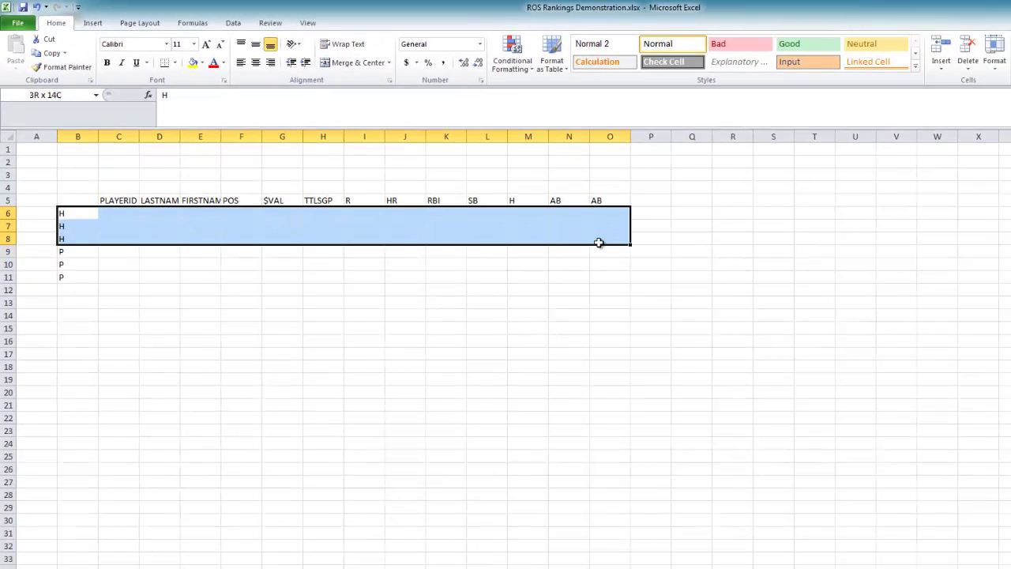
left_click_drag(599, 243, 599, 242)
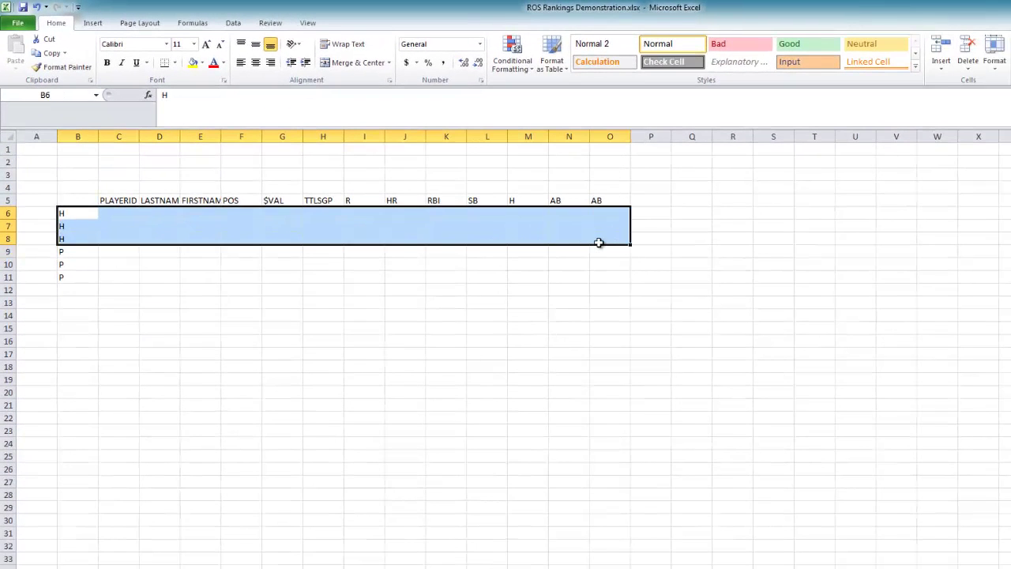
- Add pitching headers W, SV, K, IP and ER starting at P5
left_click(651, 203)
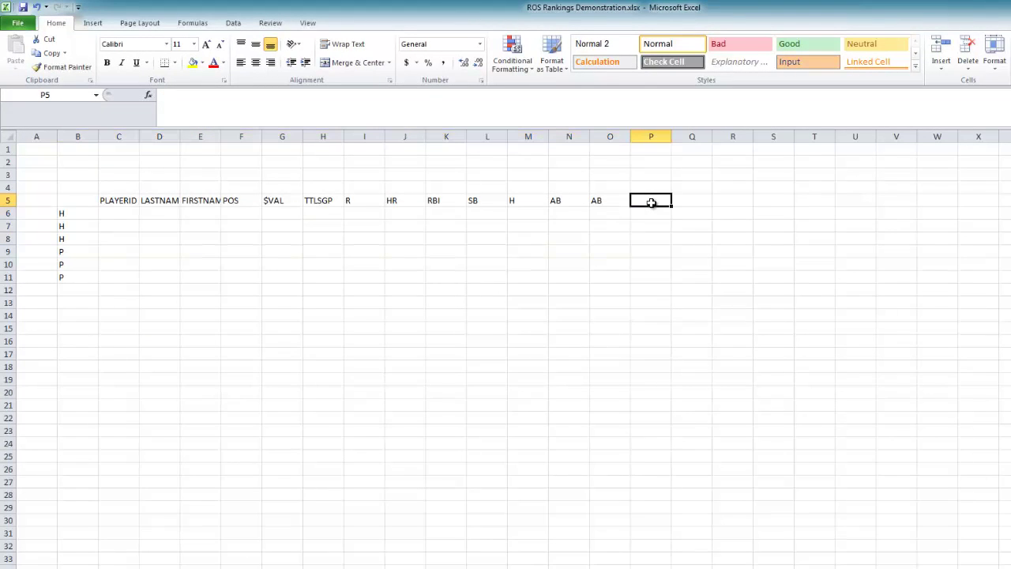
type("W")
key("Tab")
type("SV")
key("Tab")
type("K")
key("Tab")
type("IP")
key("Tab")
type("ER")
key("Tab")
- Finish the header row with H, BB, ERA and WHIP, then select the hitter stat cells
type("H")
key("Tab")
type("BB")
key("Tab")
type("ERA")
key("Tab")
type("WHIP")
key("Return")
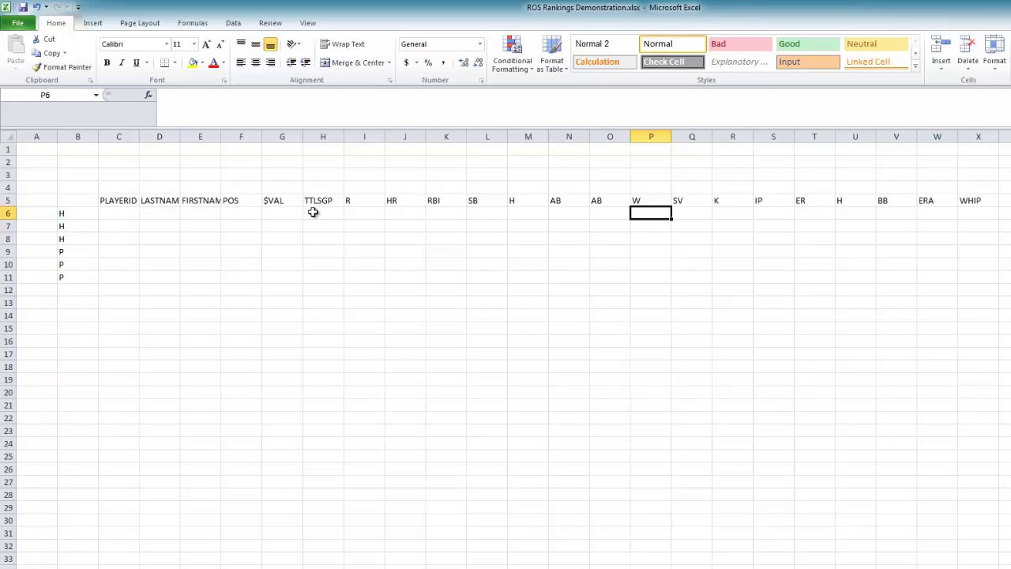
left_click(272, 212)
left_click_drag(364, 211, 602, 238)
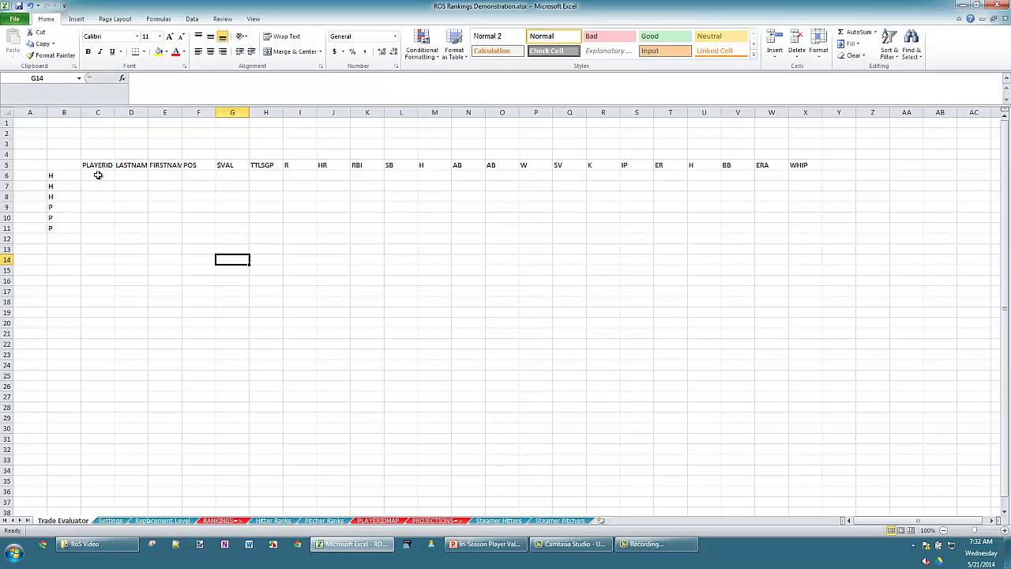
left_click(97, 175)
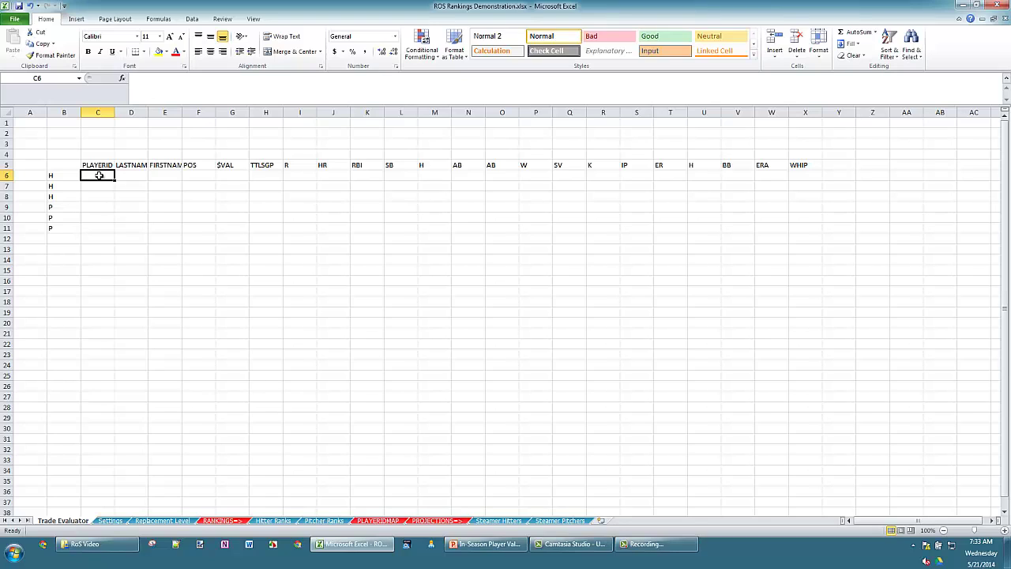
- On the PLAYERIDMAP sheet, clear the position filter via Data > Sort & Filter > Clear
left_click(385, 523)
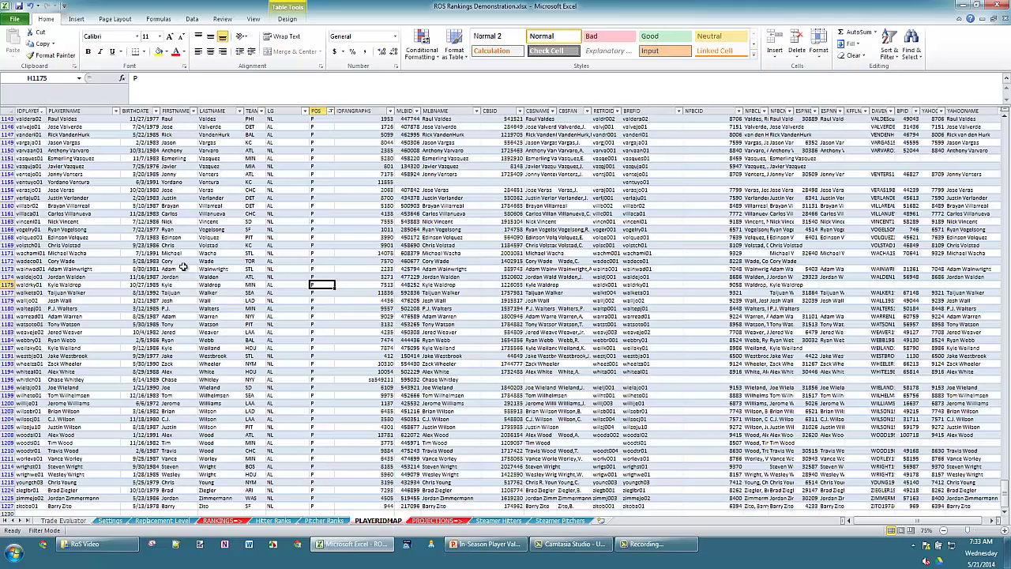
left_click(116, 205)
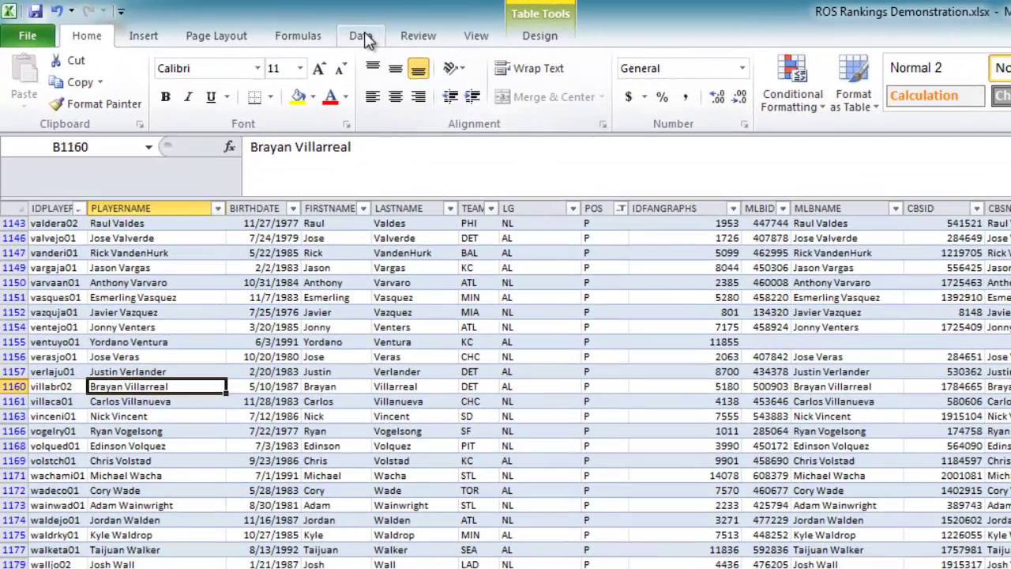
left_click(360, 35)
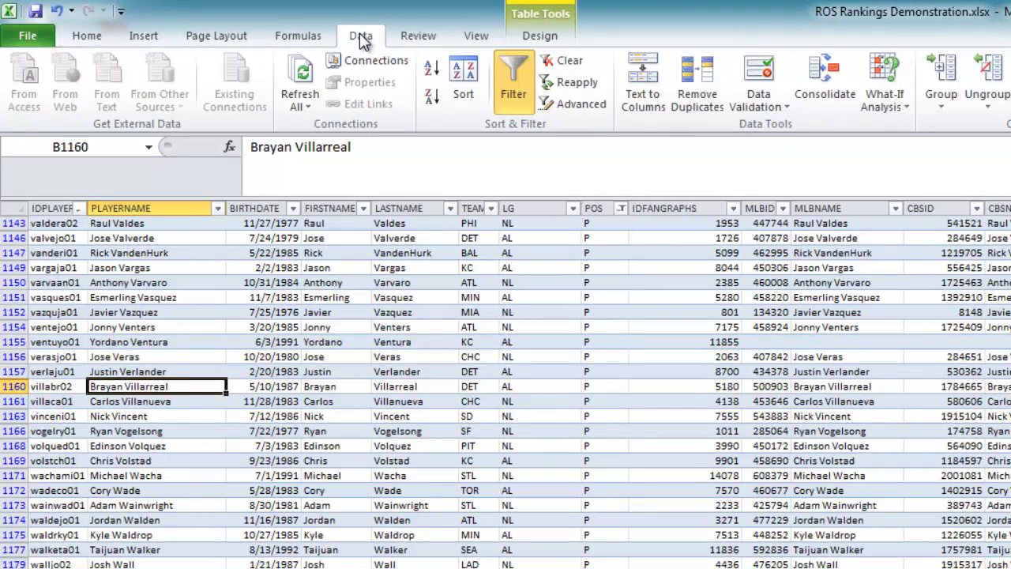
left_click(561, 62)
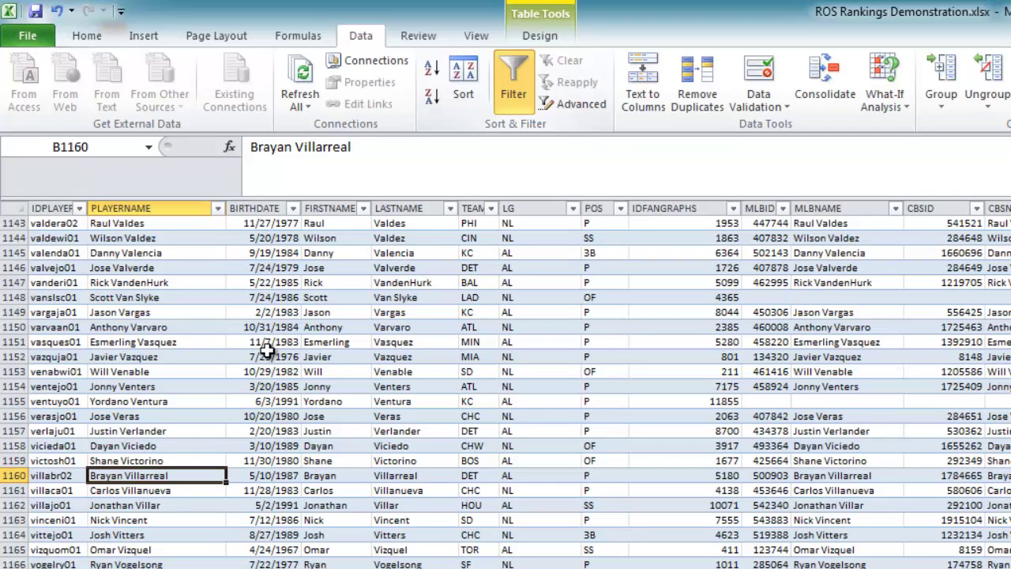
left_click(261, 353)
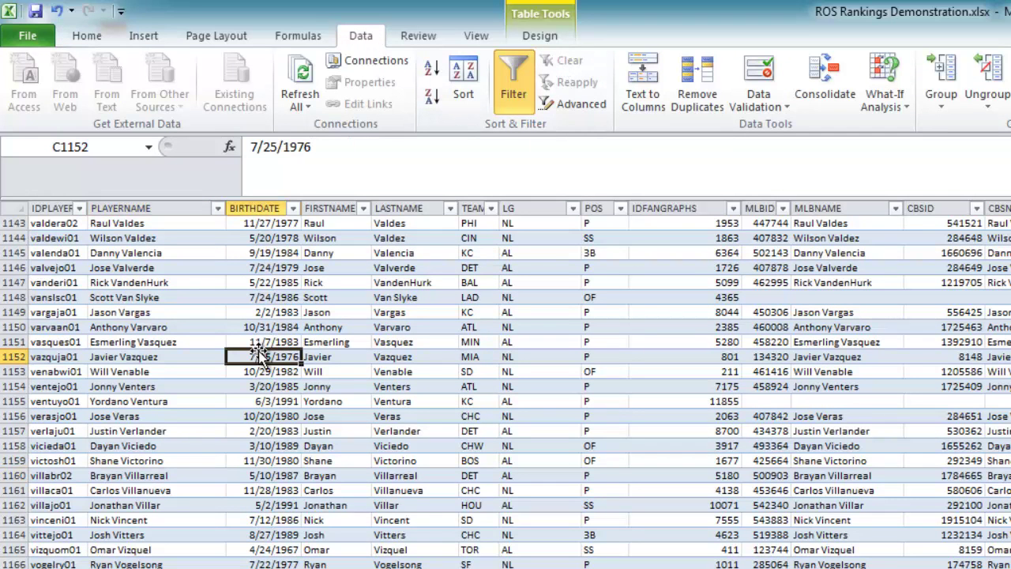
- Use Find to locate TROUT in the player ID map, then close the search
key("ctrl+f")
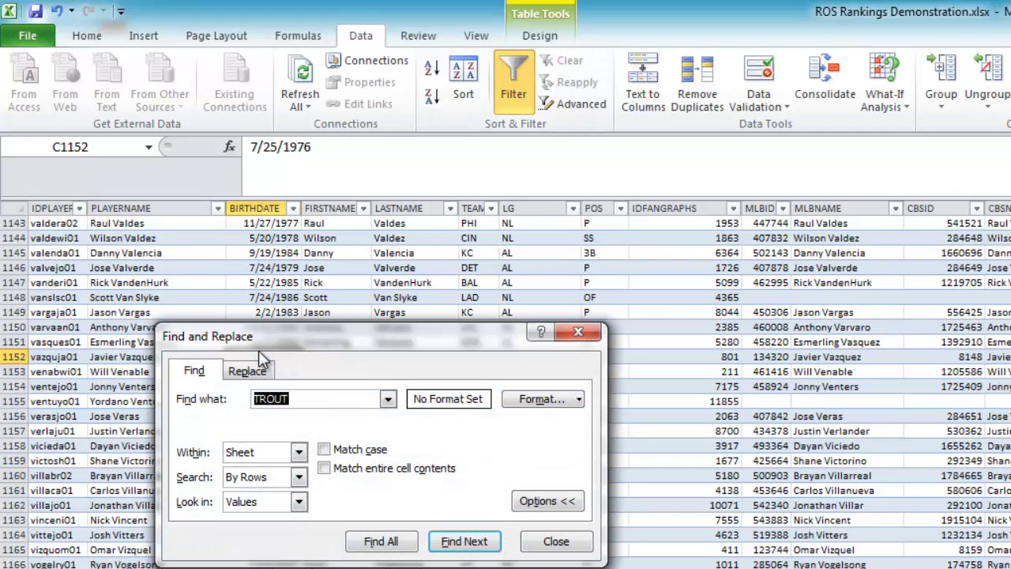
type("TROUT")
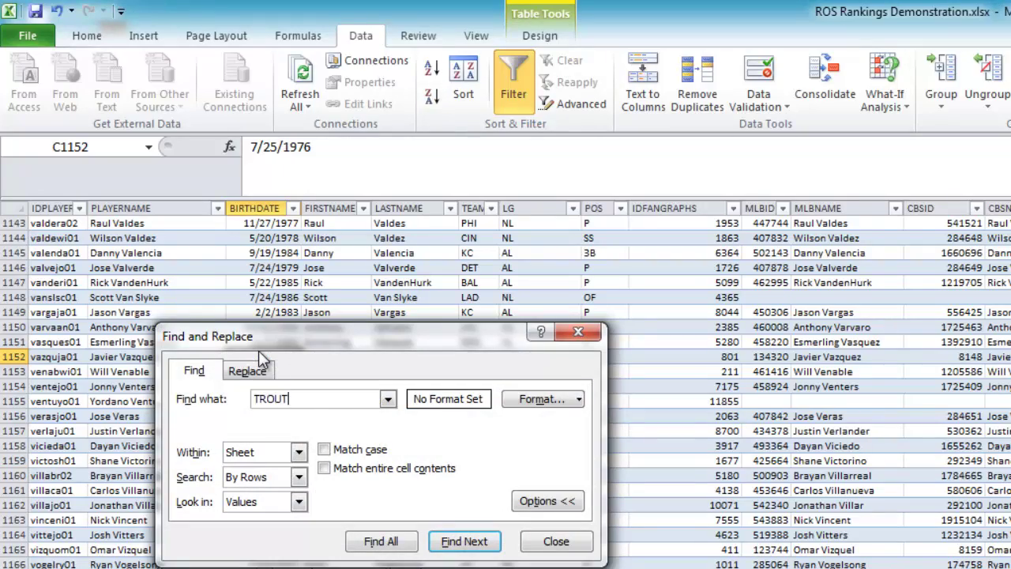
key("Return")
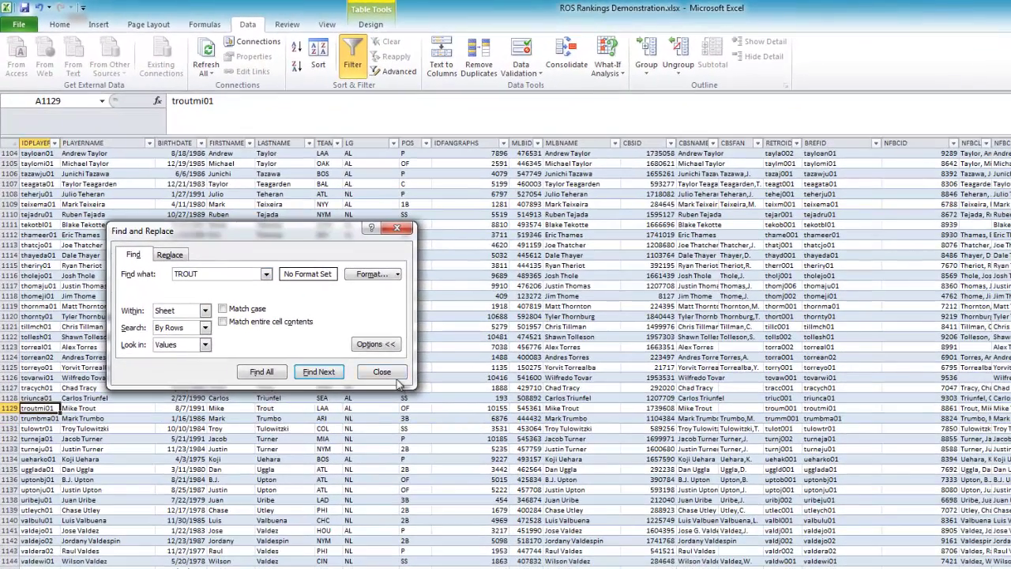
left_click(454, 431)
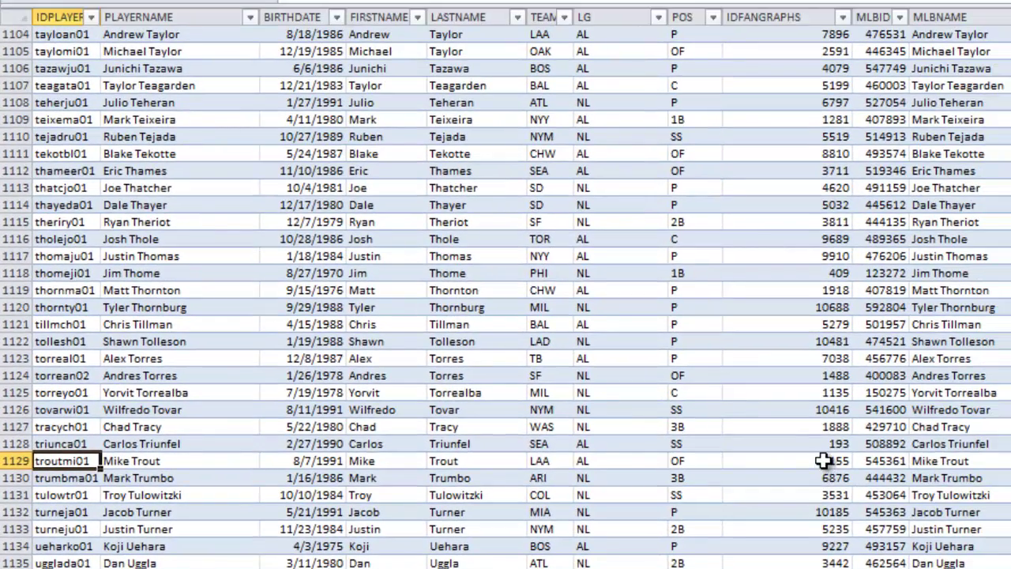
- Check the IDs near row 1129, then select the IDPLAYER column from A2 to the last row
left_click(824, 461)
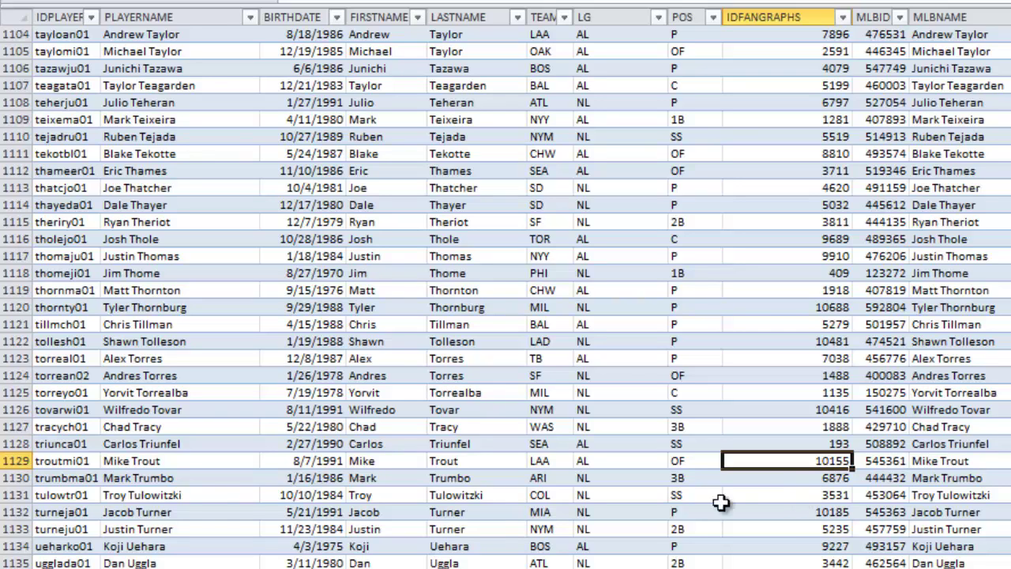
left_click(69, 461)
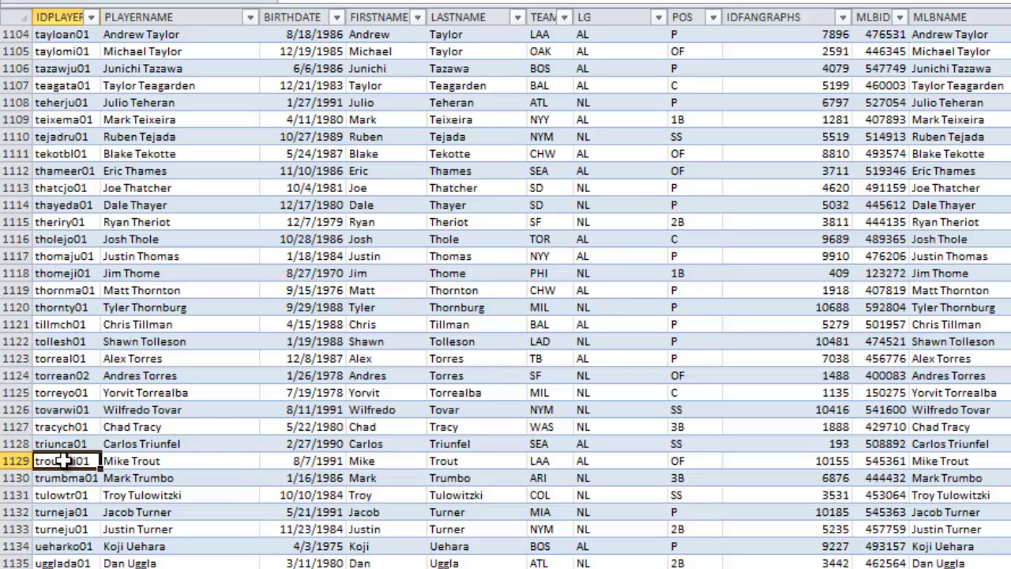
left_click(63, 427)
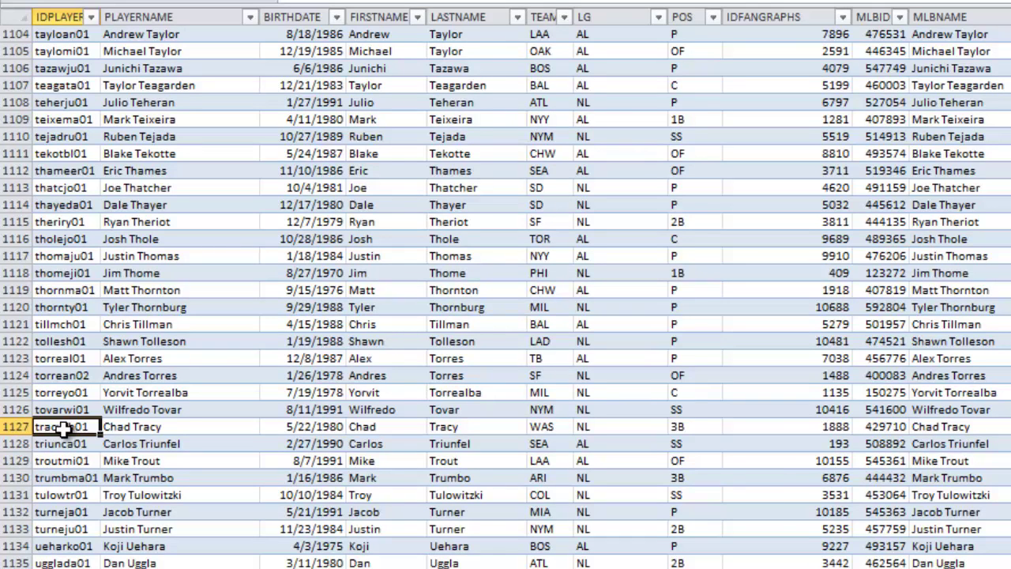
key("ctrl+Home")
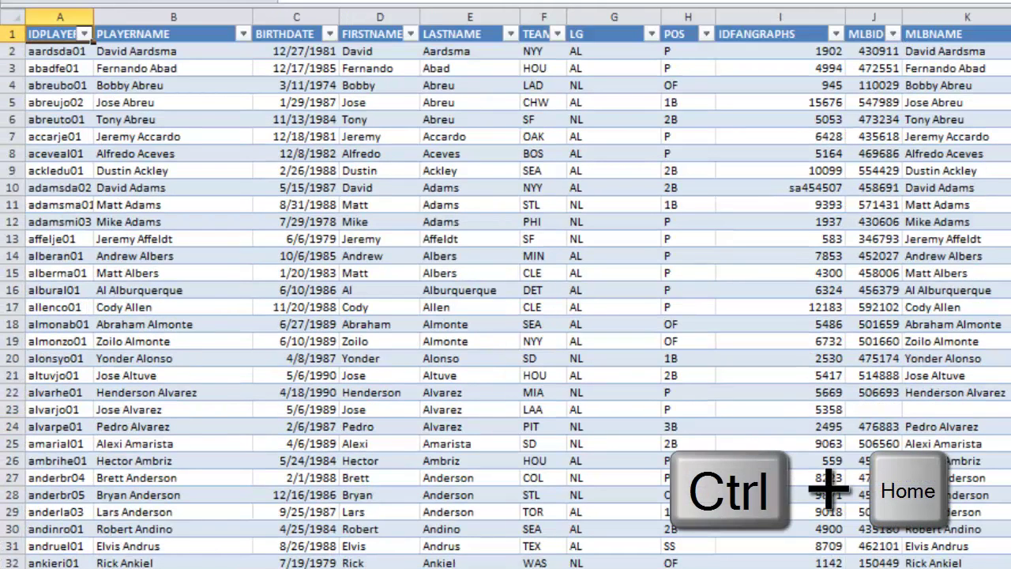
left_click(61, 49)
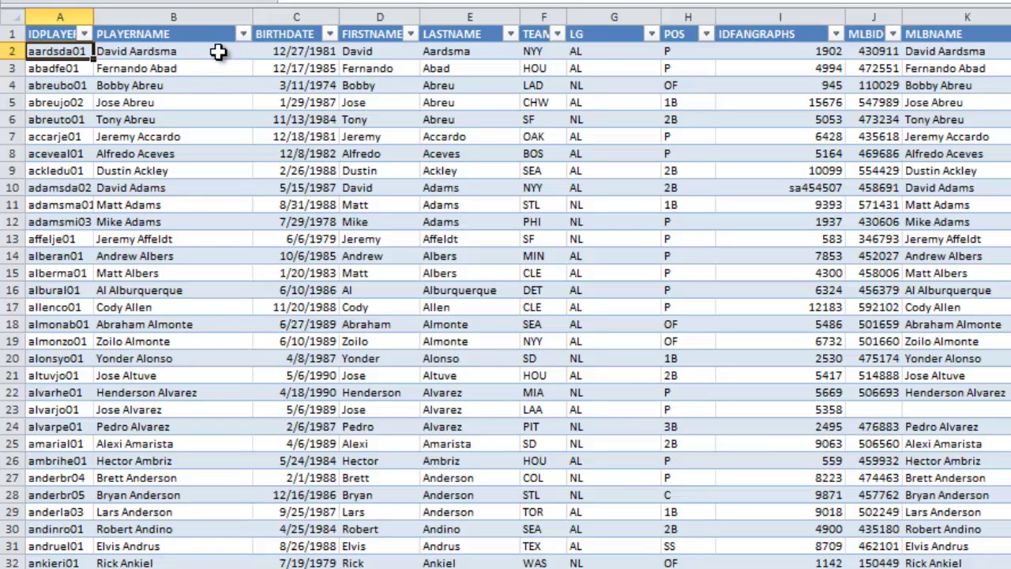
key("ctrl+shift+Down")
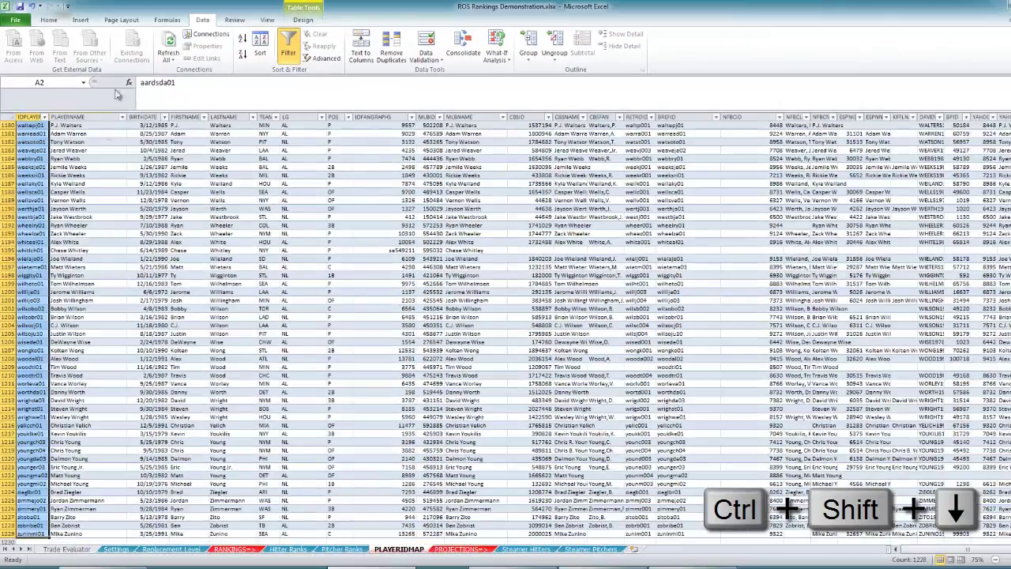
- Define the name 'playerlist' for the selected IDs and switch back to Trade Evaluator
left_click(167, 20)
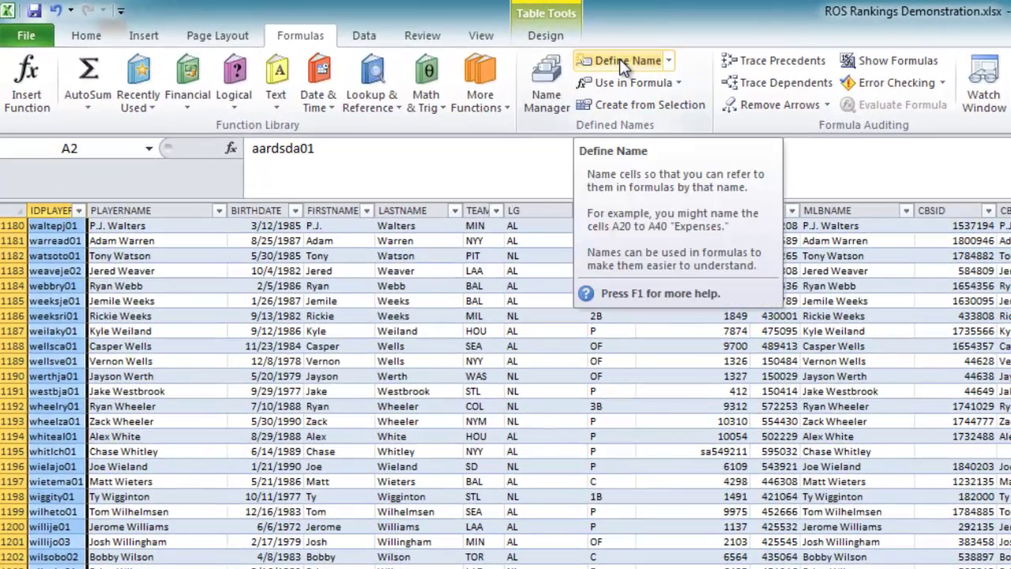
left_click(619, 58)
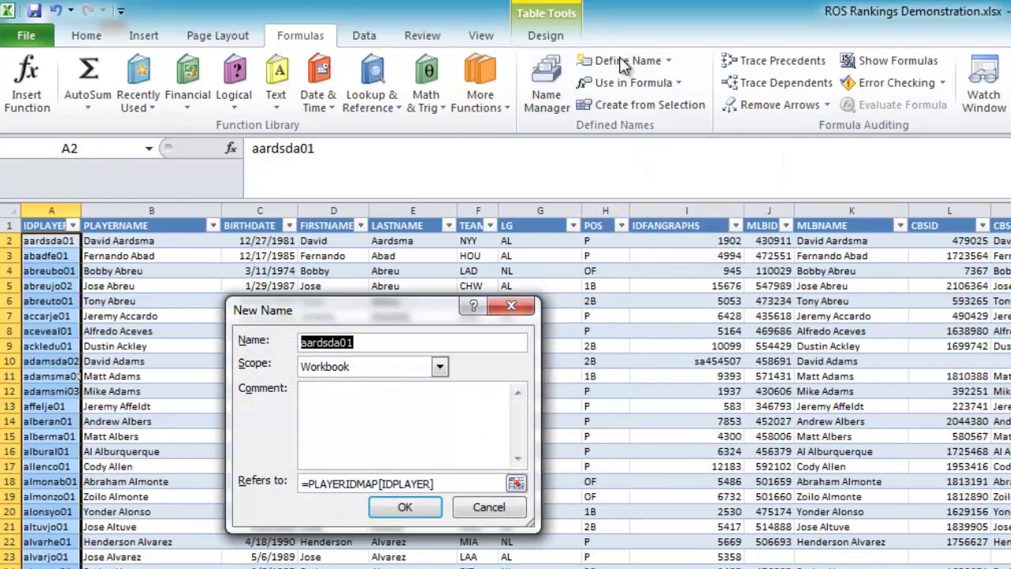
type("playerlist")
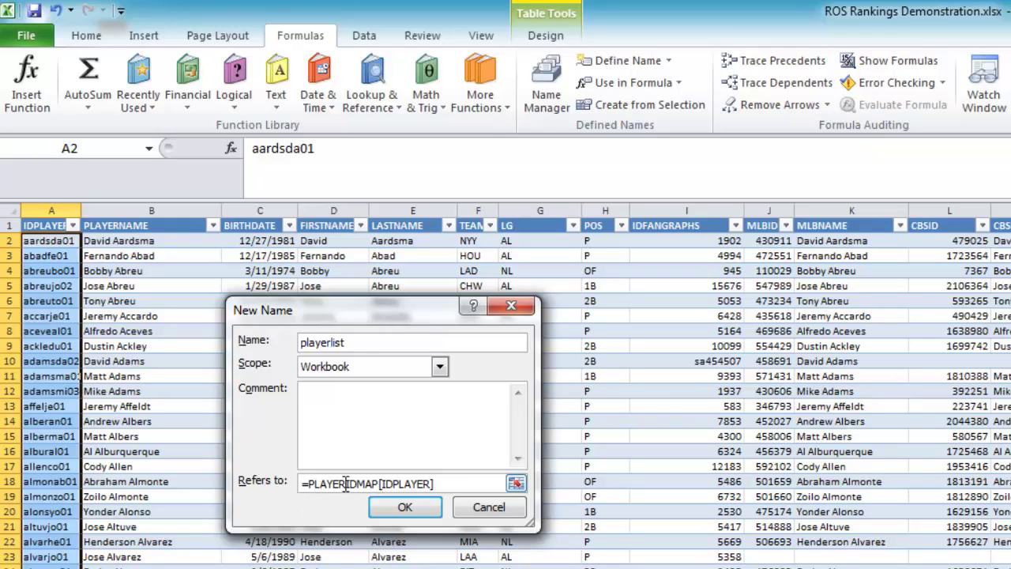
left_click(405, 508)
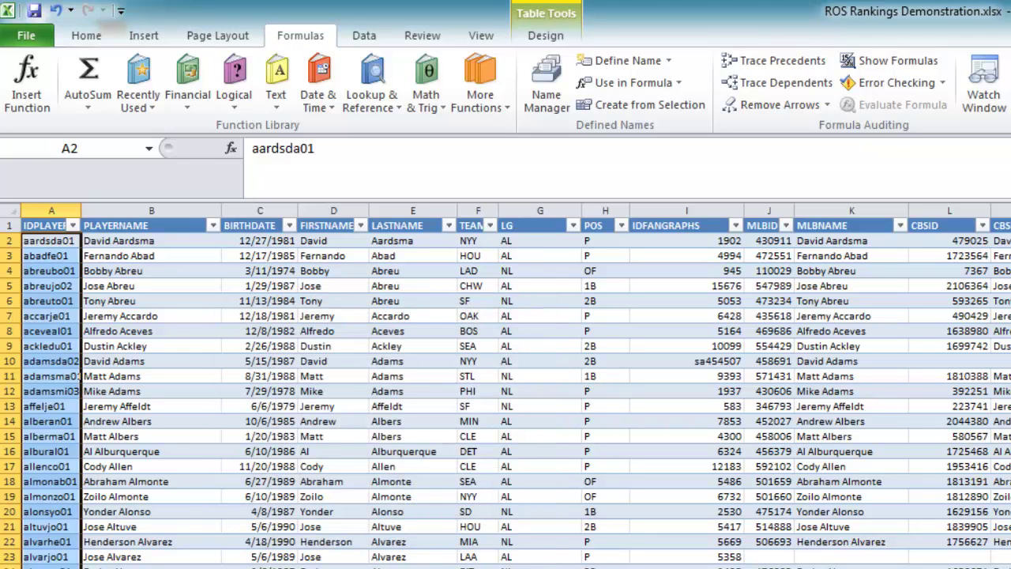
key("ctrl+Page_Down")
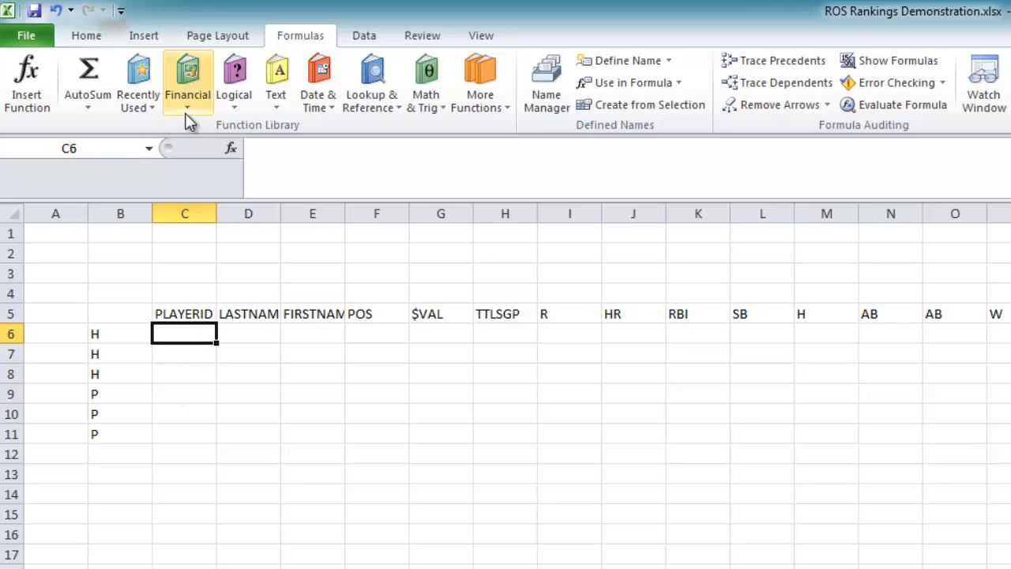
- Give C6 List data validation with source =playerlist, then open its dropdown
left_click(365, 36)
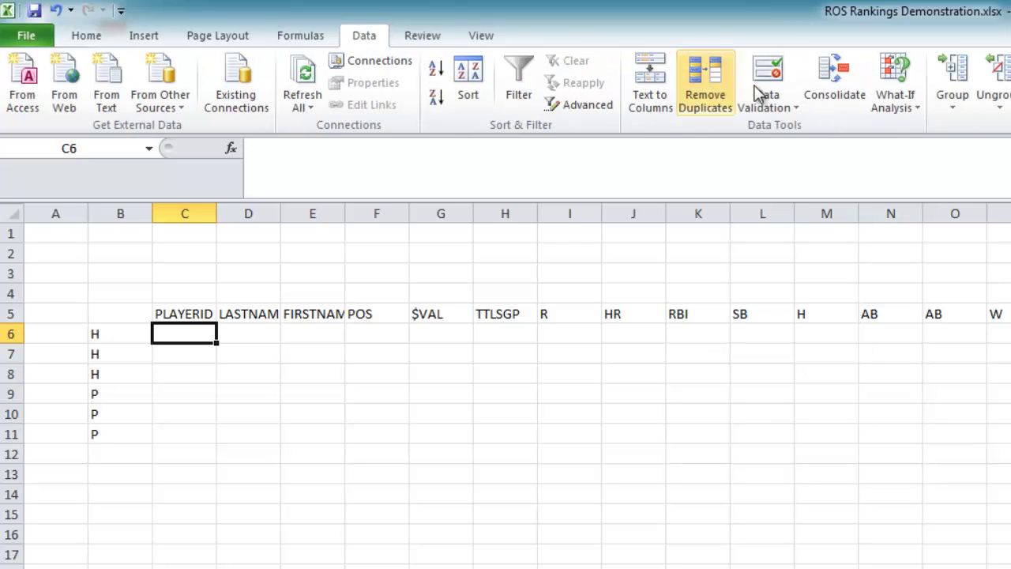
left_click(785, 107)
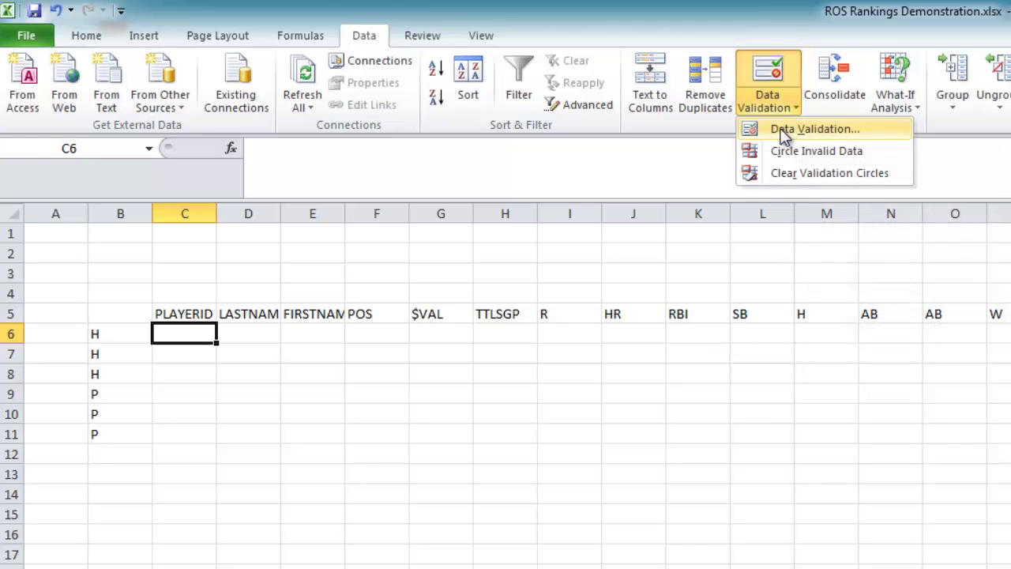
left_click(785, 130)
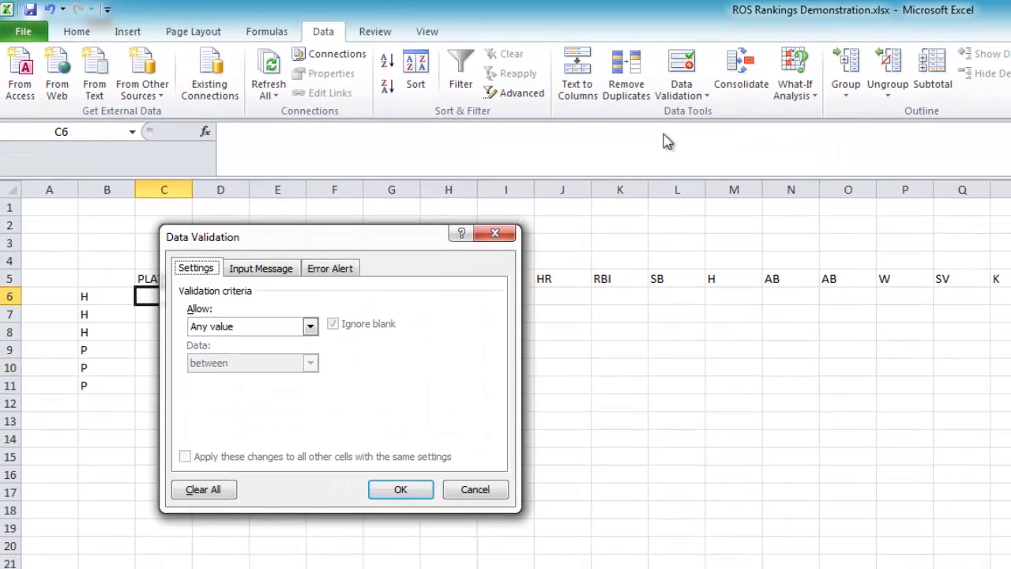
left_click(226, 329)
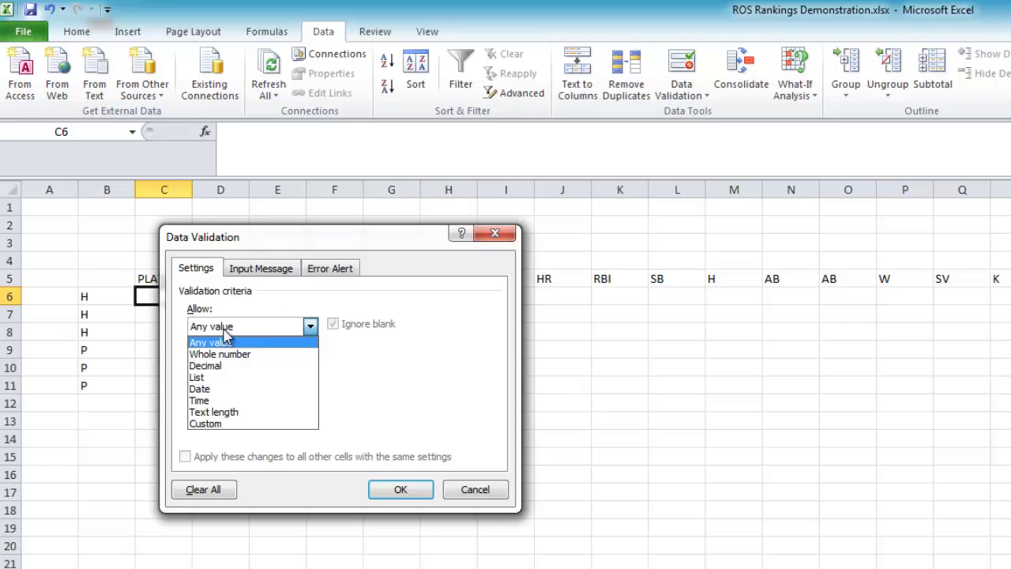
left_click(214, 381)
left_click(268, 396)
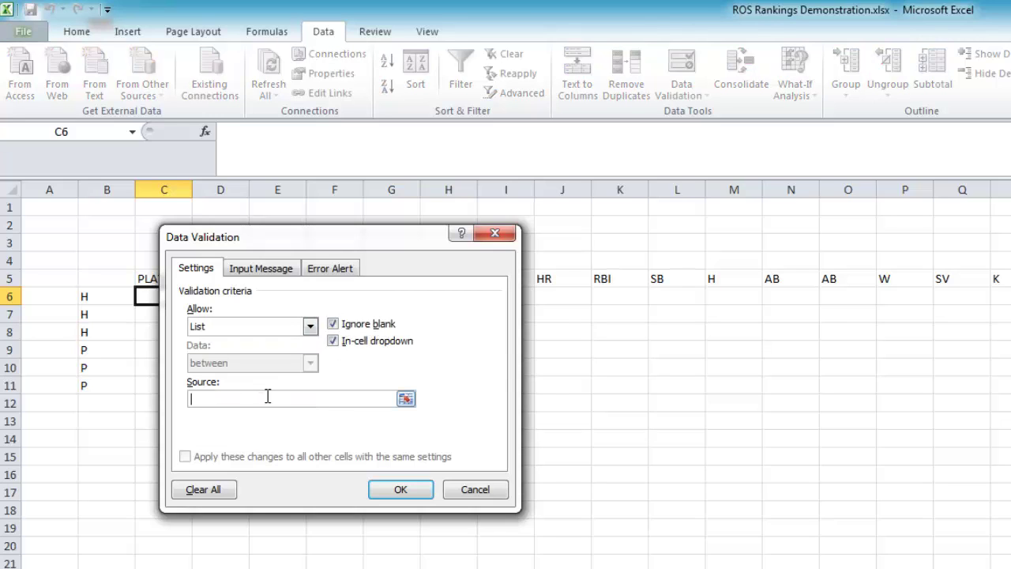
type("=playerlist")
left_click(401, 490)
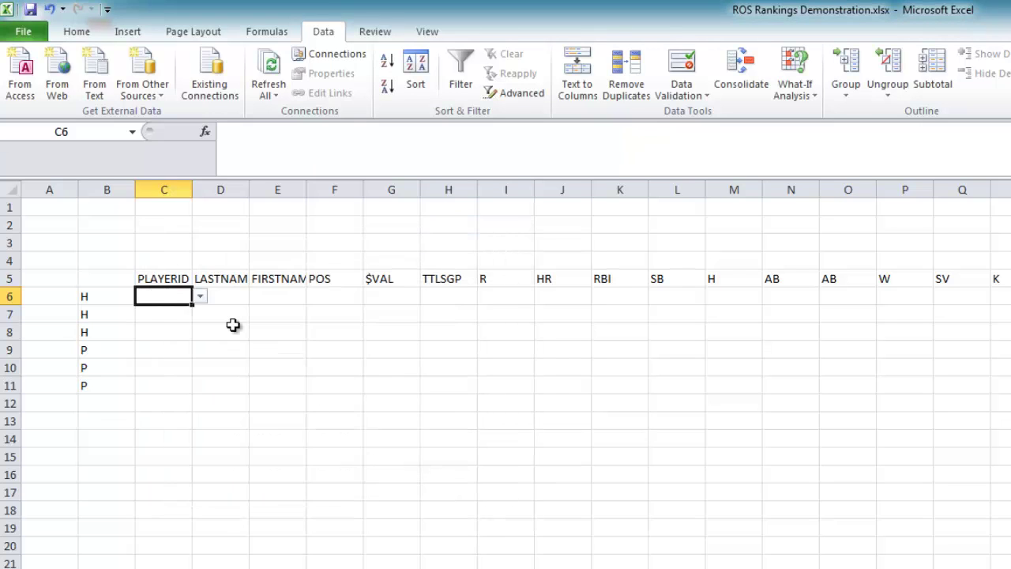
left_click(201, 297)
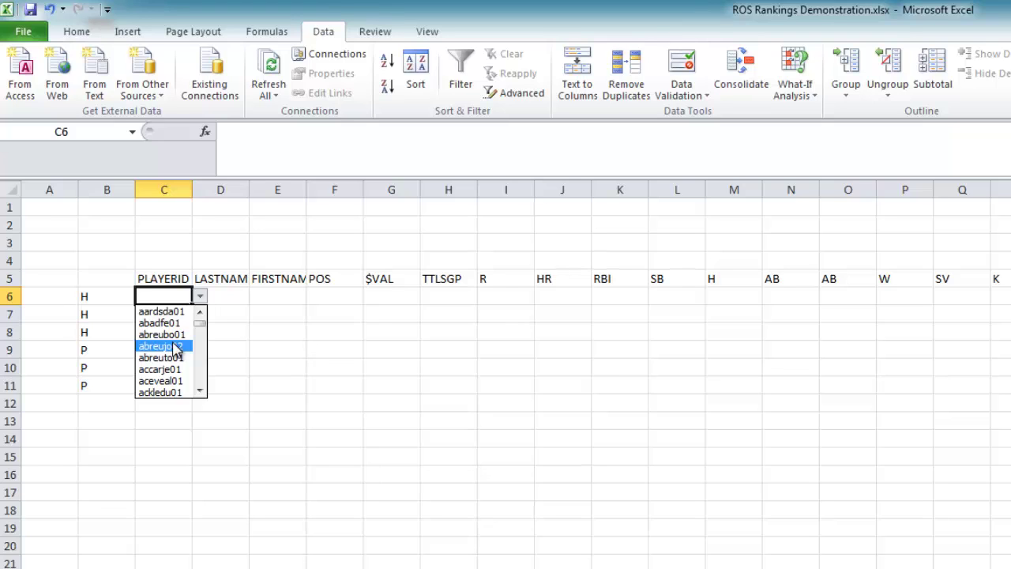
- Choose abreujo02 as the player ID in C6 and widen column C to fit it
left_click(237, 294)
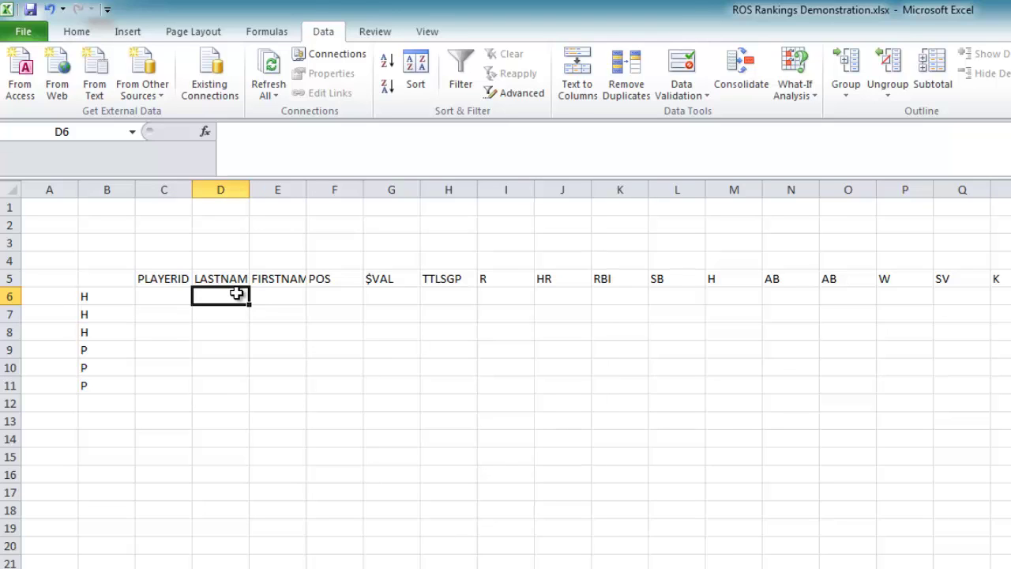
left_click(182, 295)
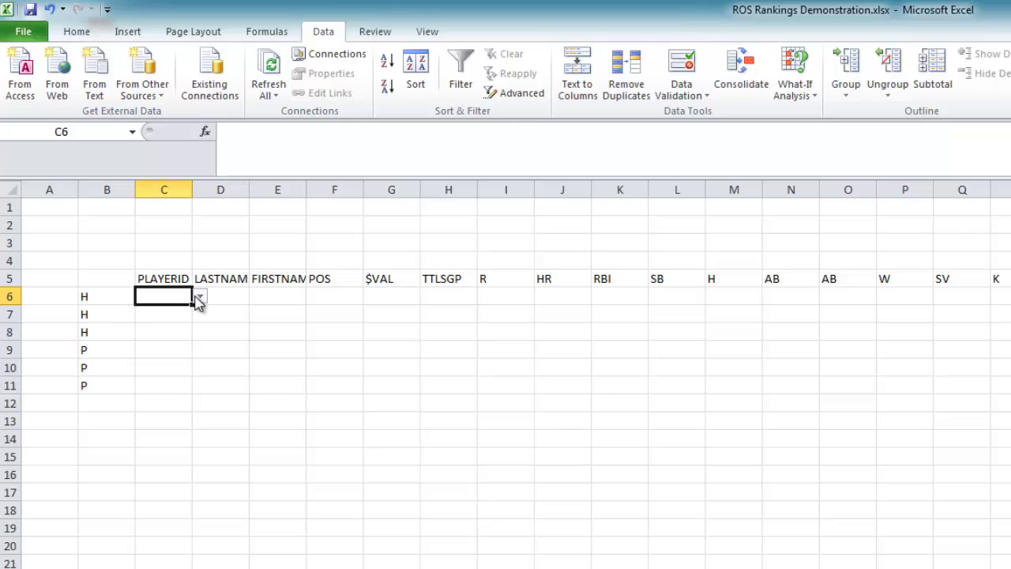
left_click(199, 298)
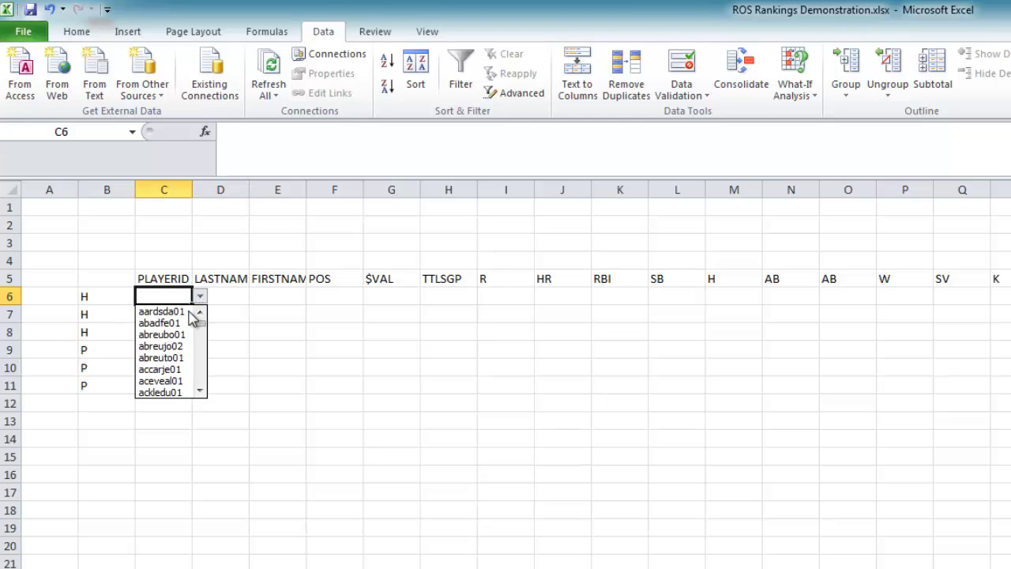
left_click(173, 348)
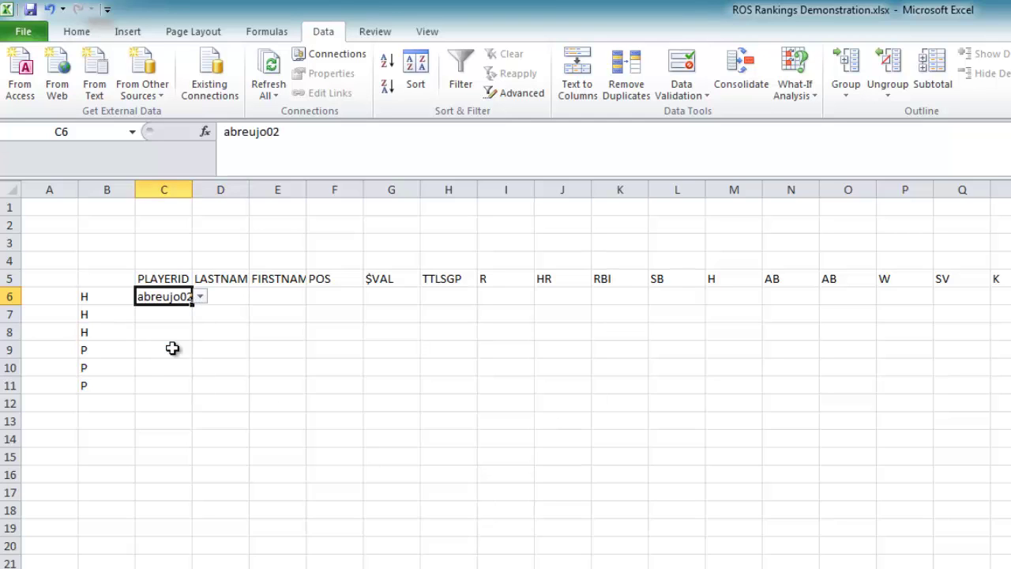
left_click(232, 294)
left_click_drag(192, 190, 201, 190)
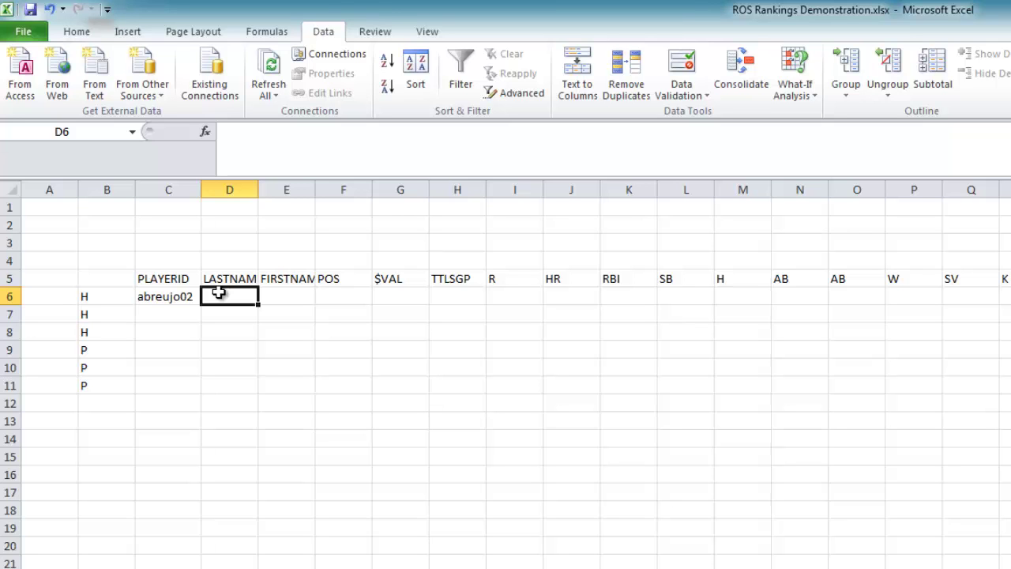
left_click(163, 295)
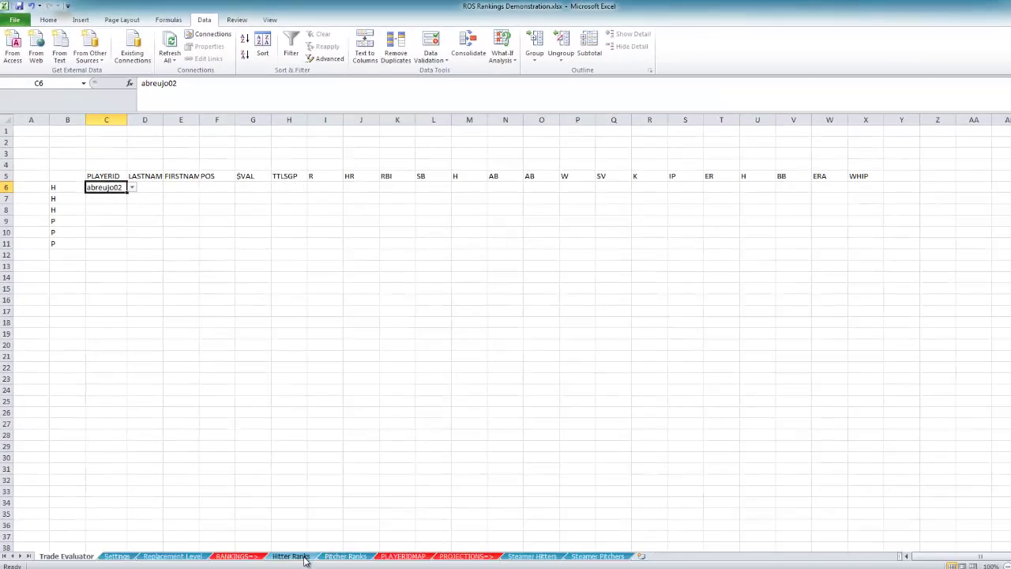
left_click(305, 558)
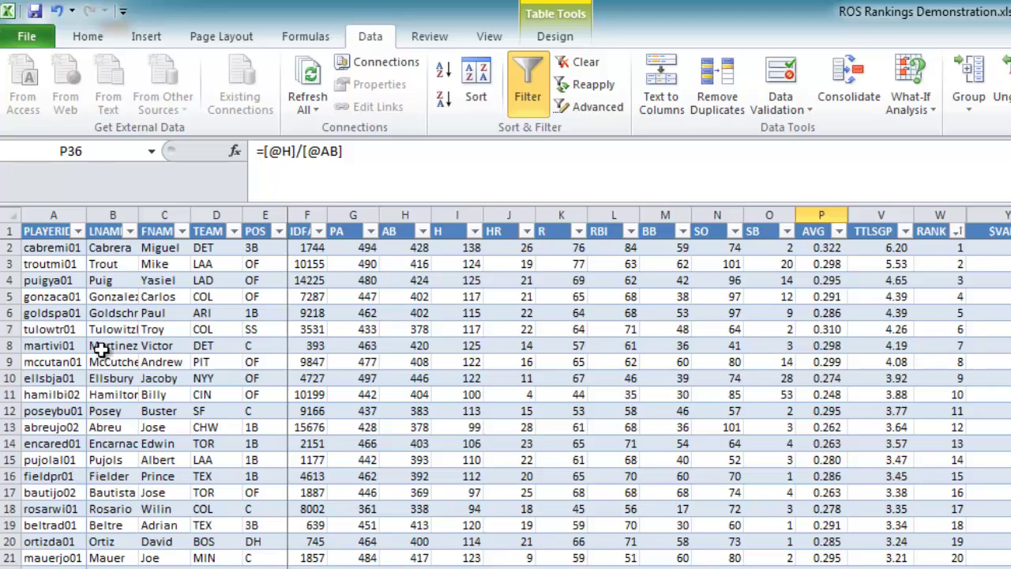
key("ctrl+Page_Down")
left_click(194, 380)
left_click(198, 336)
left_click(240, 340)
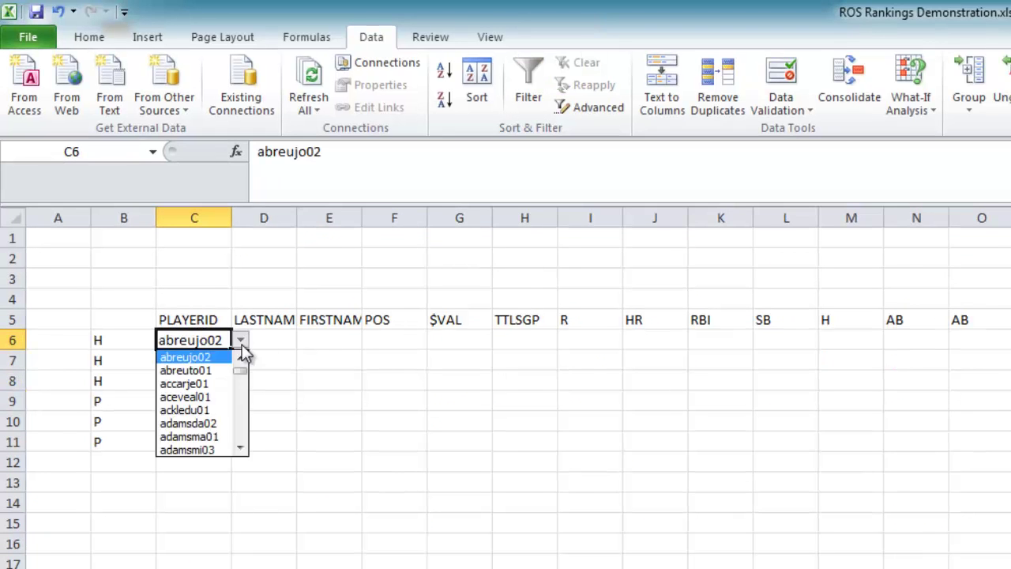
key("Escape")
left_click(275, 342)
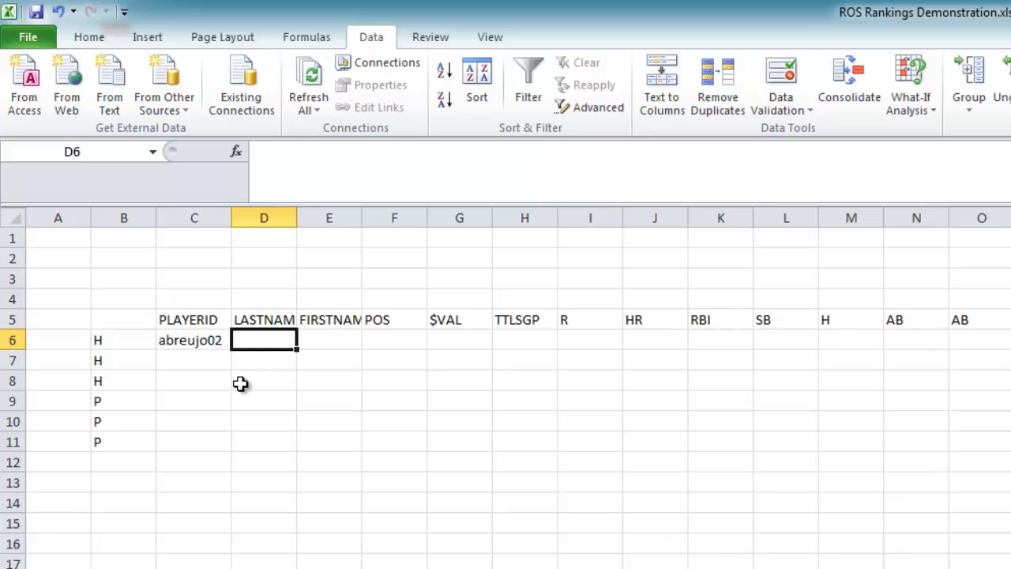
left_click(187, 339)
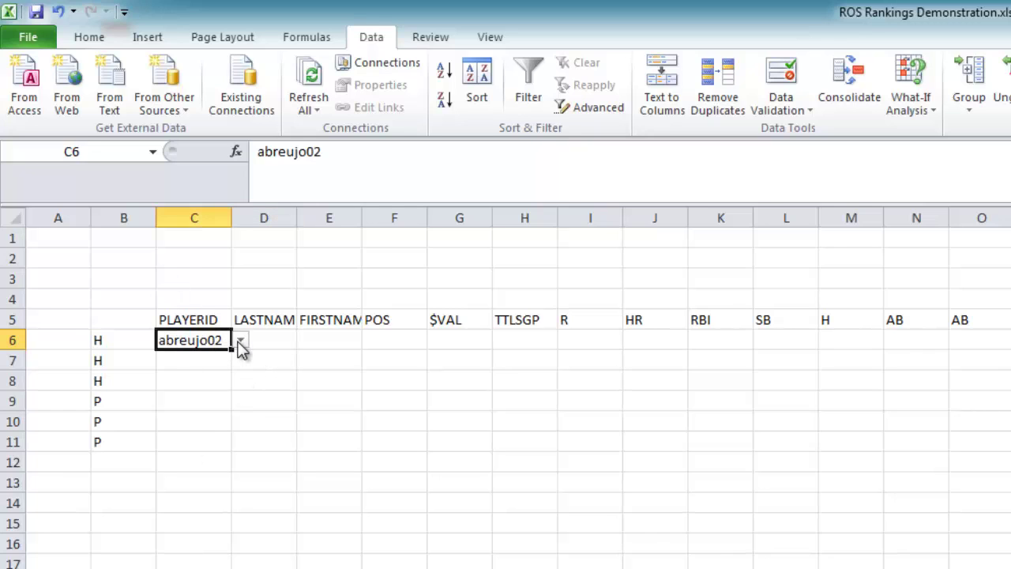
left_click(240, 340)
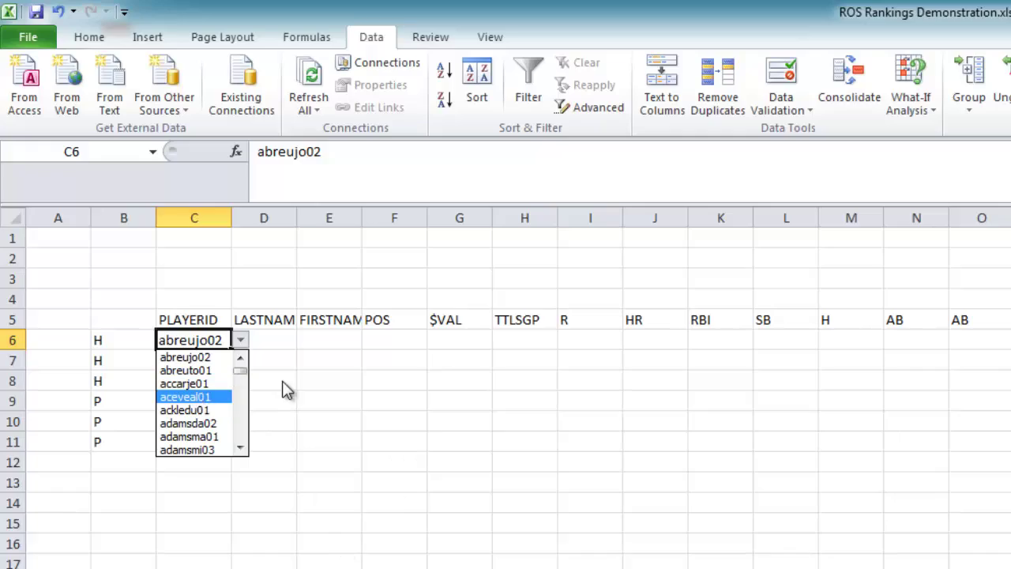
key("Escape")
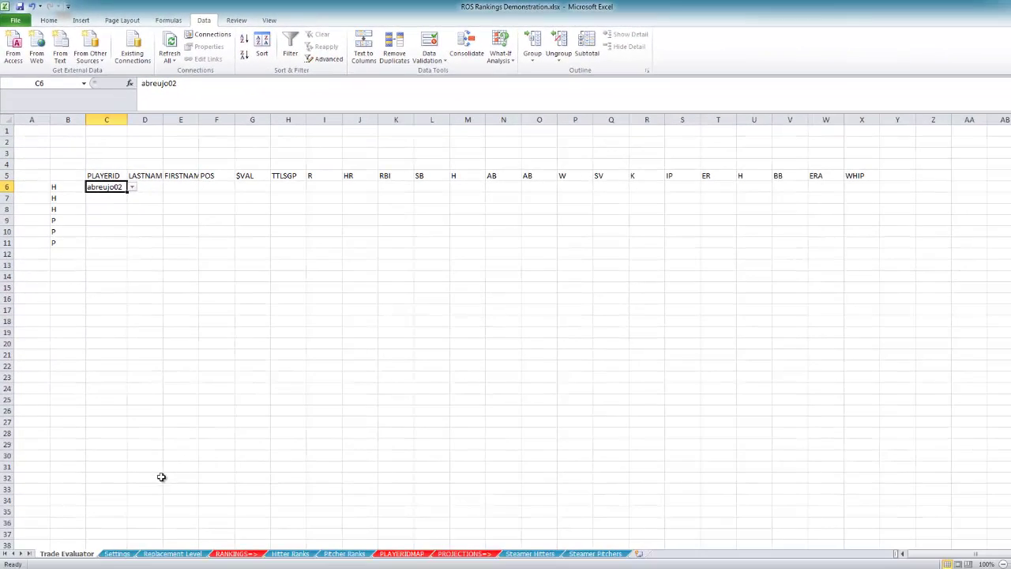
left_click(289, 554)
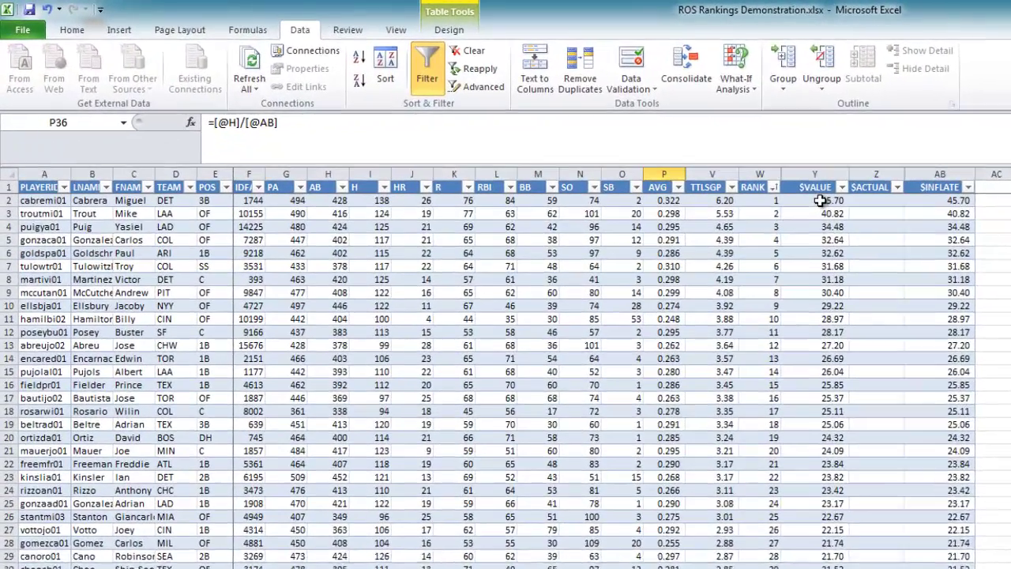
left_click(566, 138)
left_click_drag(861, 213, 859, 267)
left_click(856, 243)
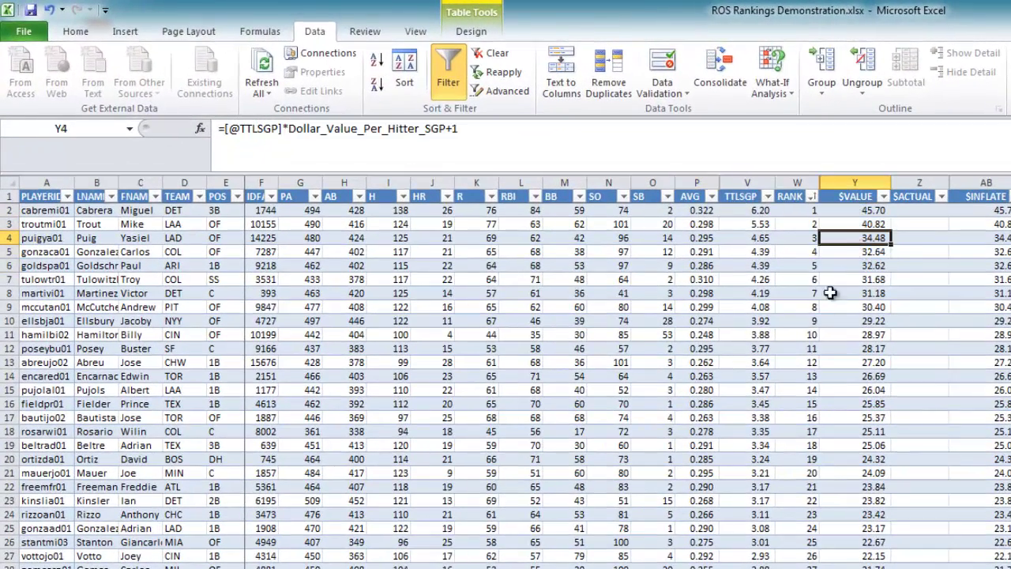
key("ctrl+Page_Down")
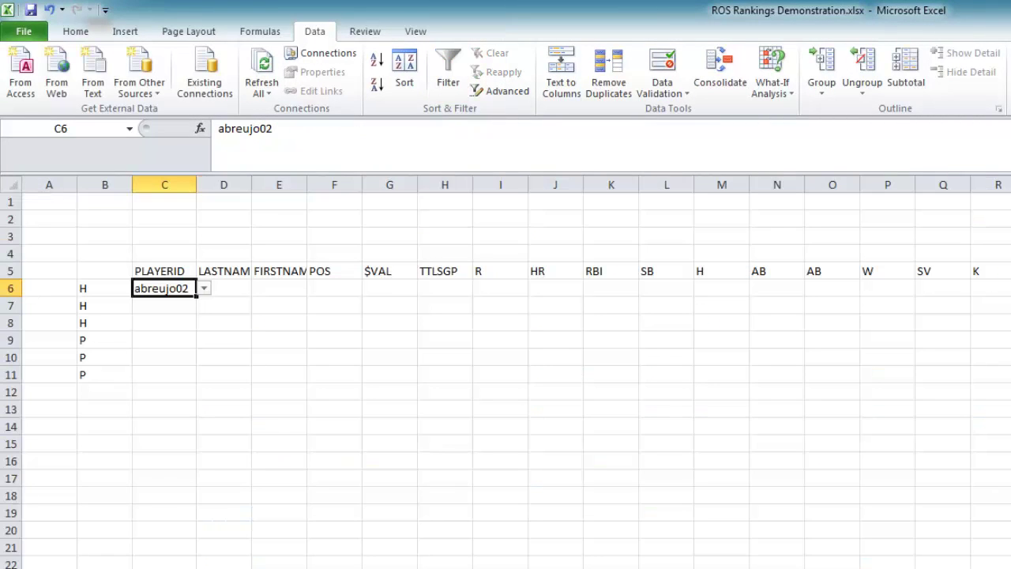
left_click(227, 288)
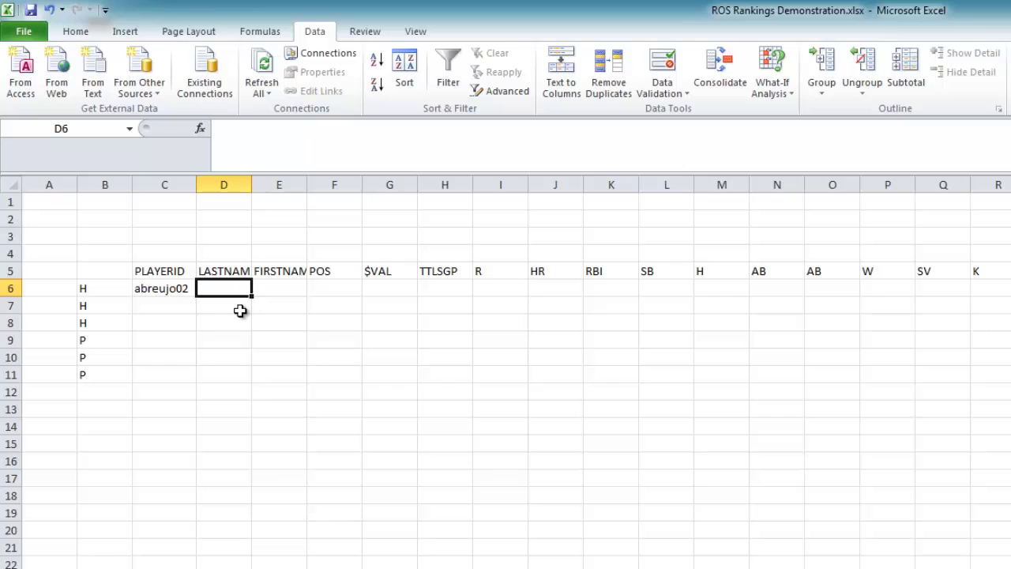
- Begin D6's formula as =VLOOKUP( with C6 as the lookup value
type("=")
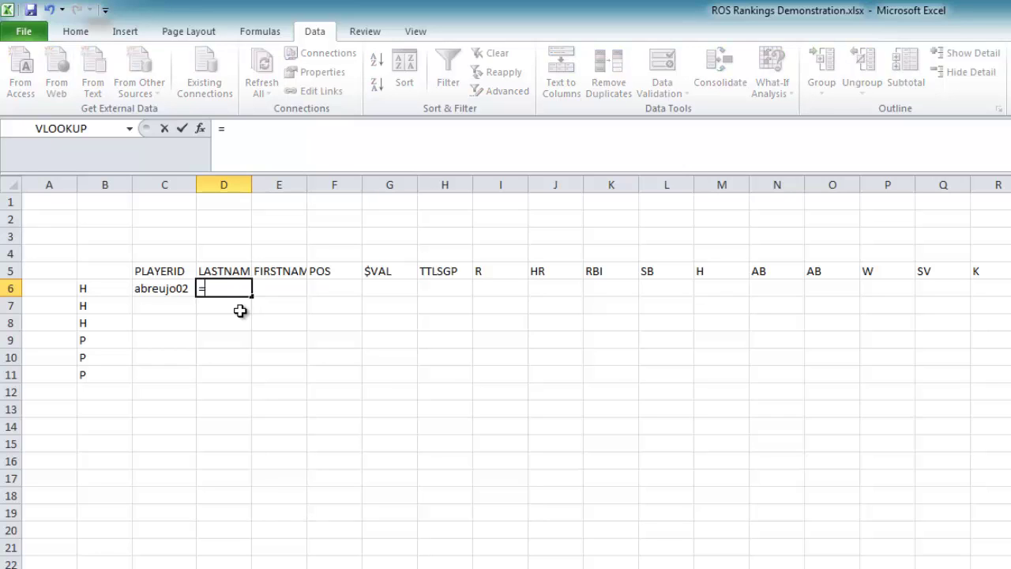
type("VLOOKU")
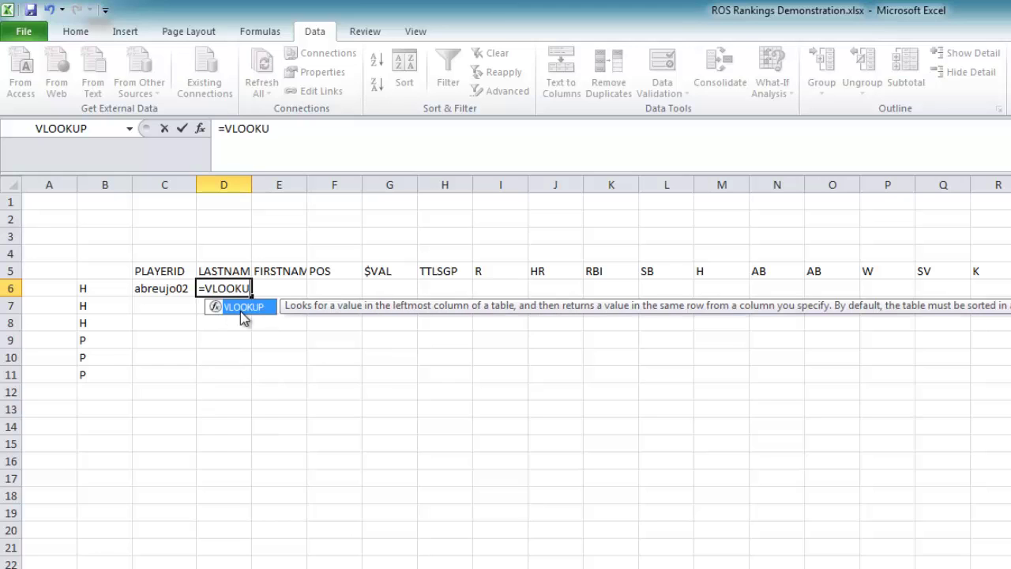
type("P(")
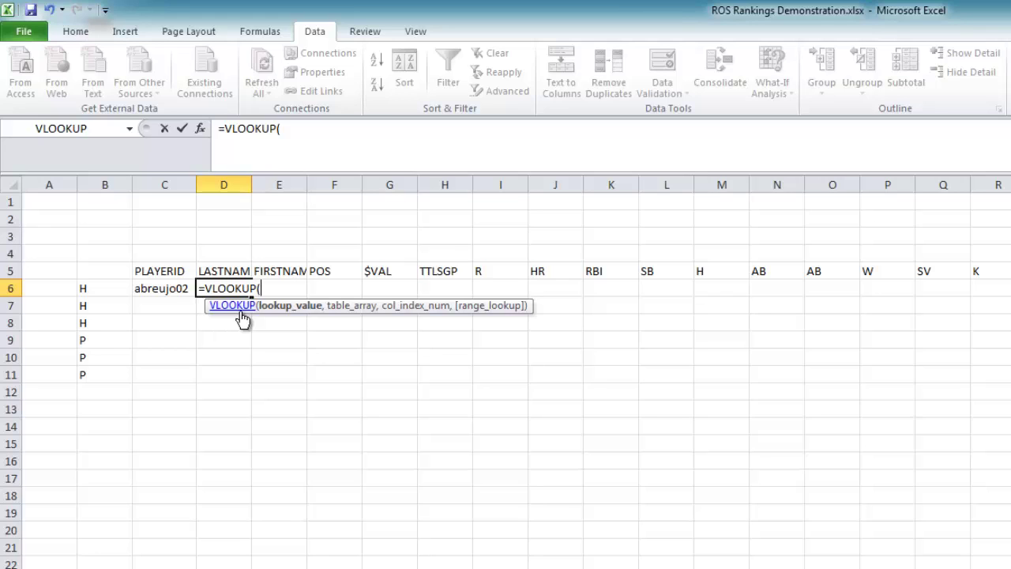
left_click(155, 287)
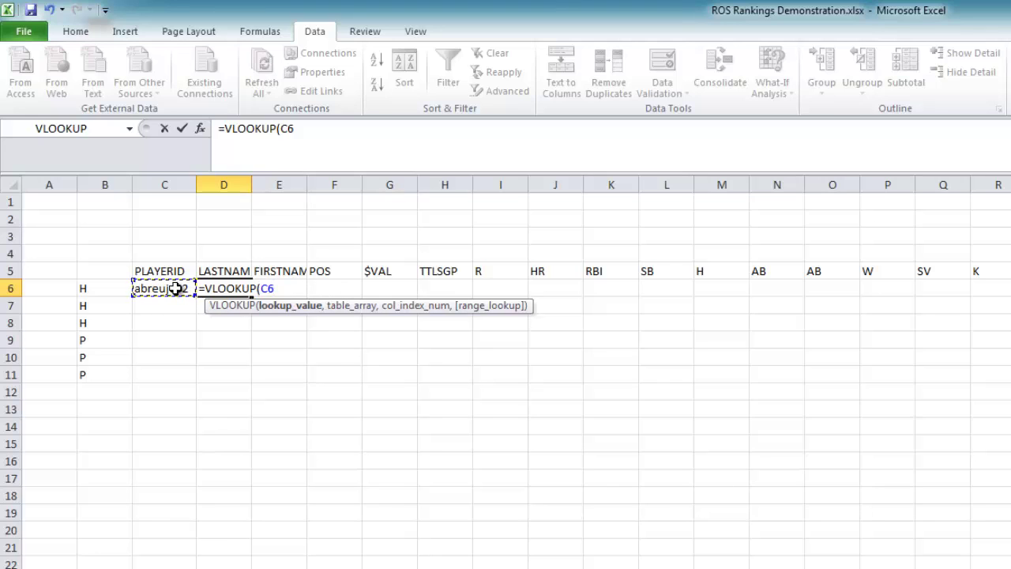
- Lock the lookup value to $C6 and add MYRANKS_H as the VLOOKUP table array
key("F4")
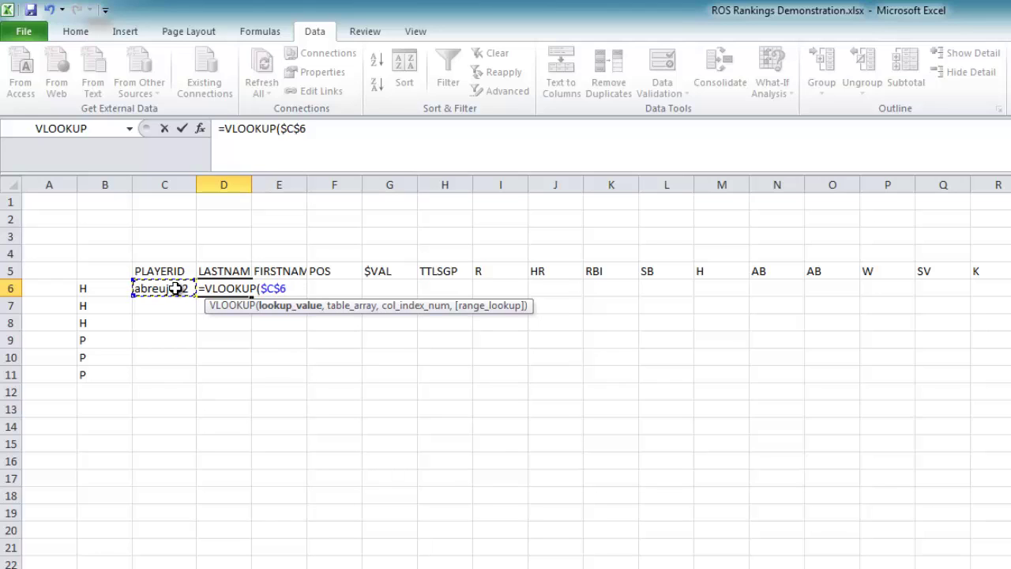
key("F4")
key("F4")
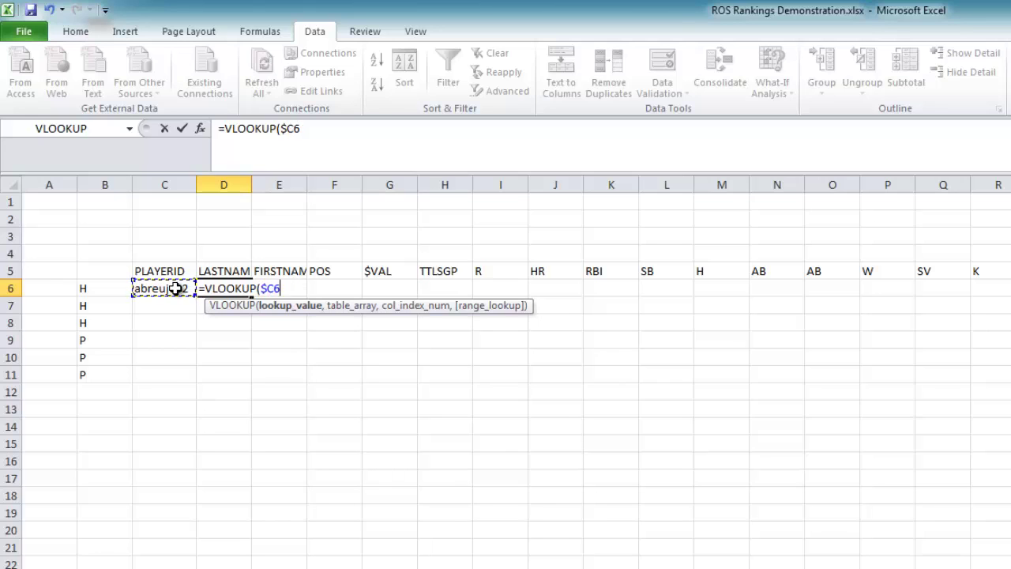
type(",")
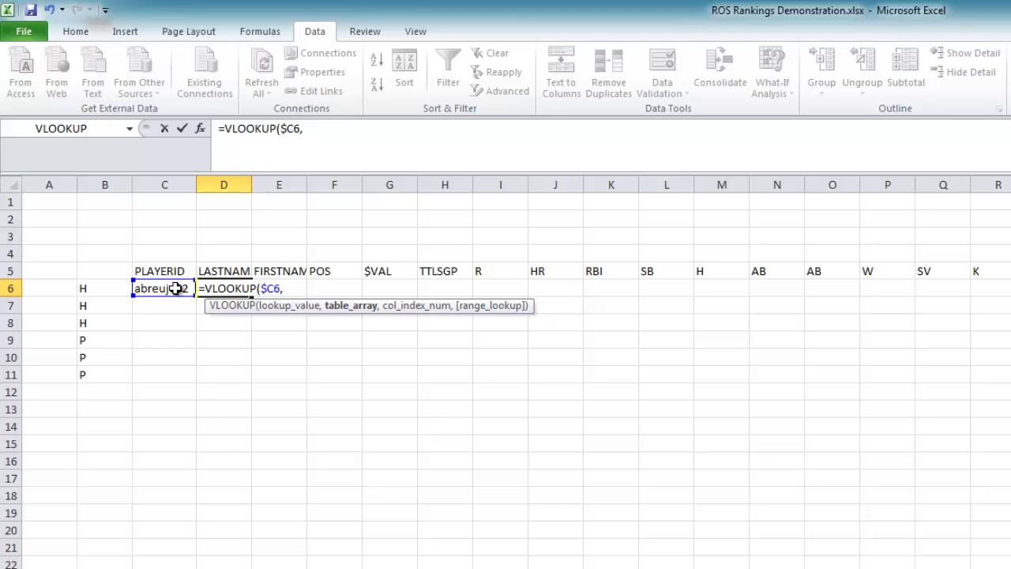
type("MY")
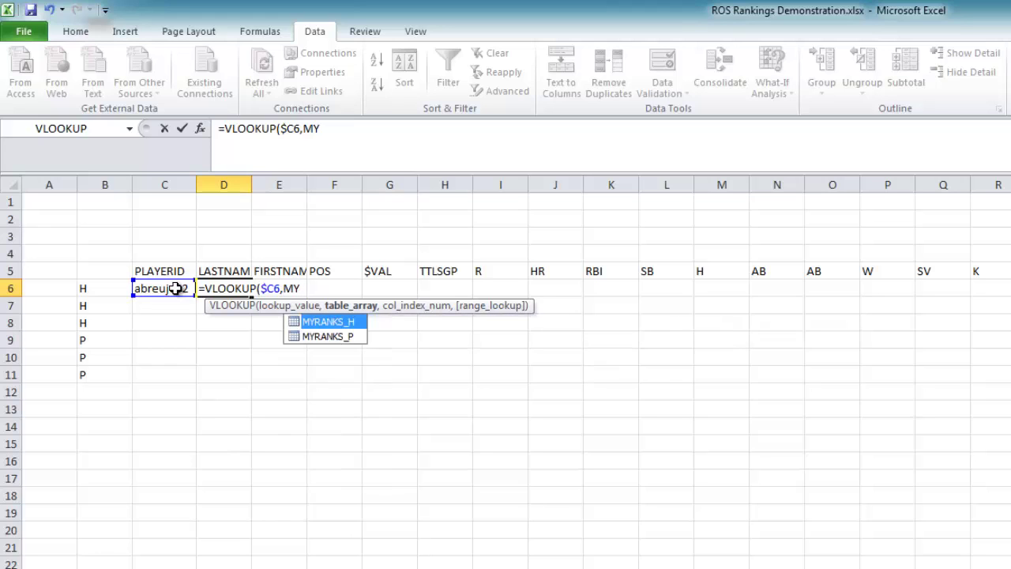
left_click(330, 322)
double_click(331, 322)
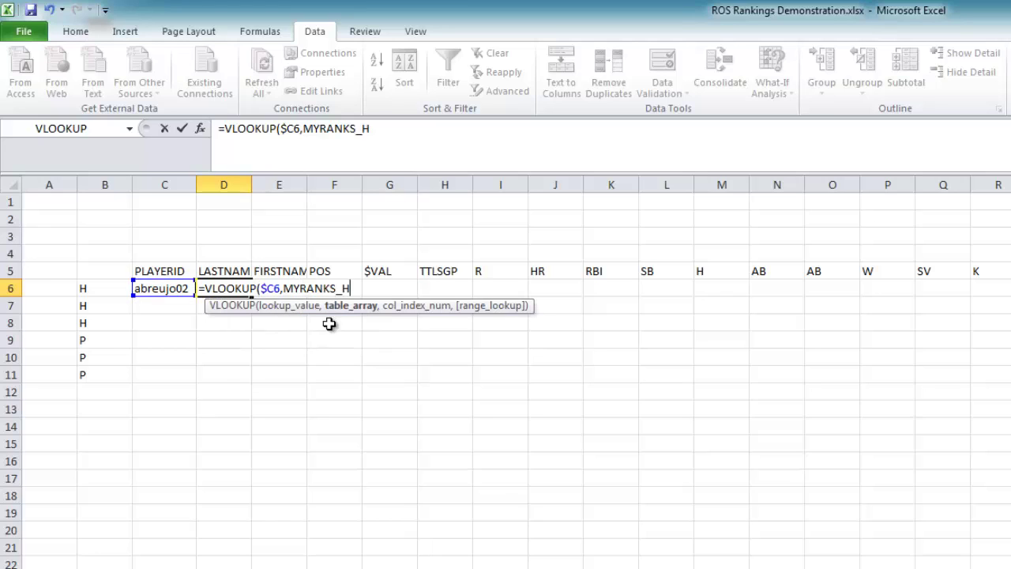
type(",")
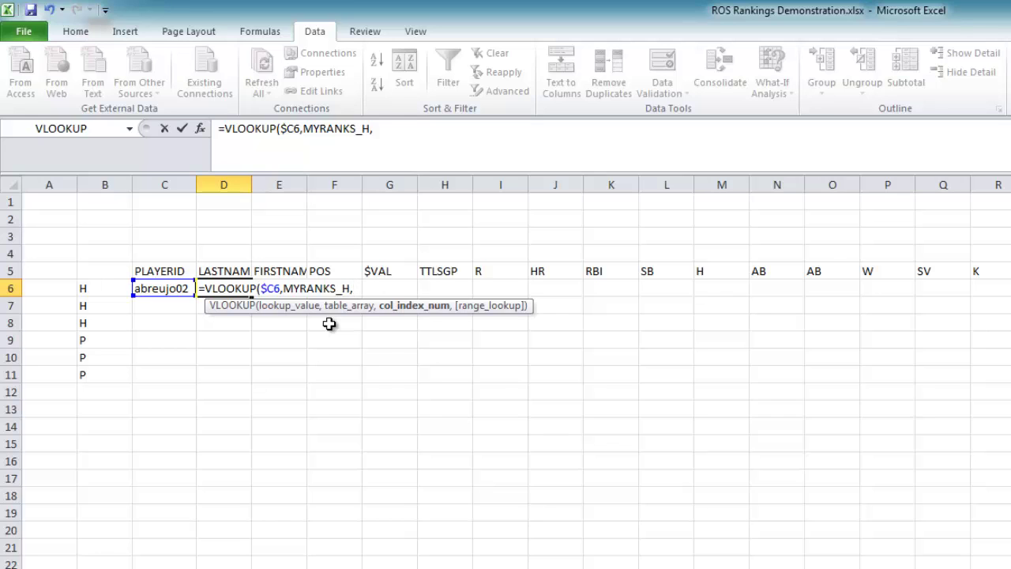
- Complete D6 as =VLOOKUP($C6,MYRANKS_H,COLUMN(MYRANKS_H[LNAME]),FALSE), returning Abreu
type("COLUMN")
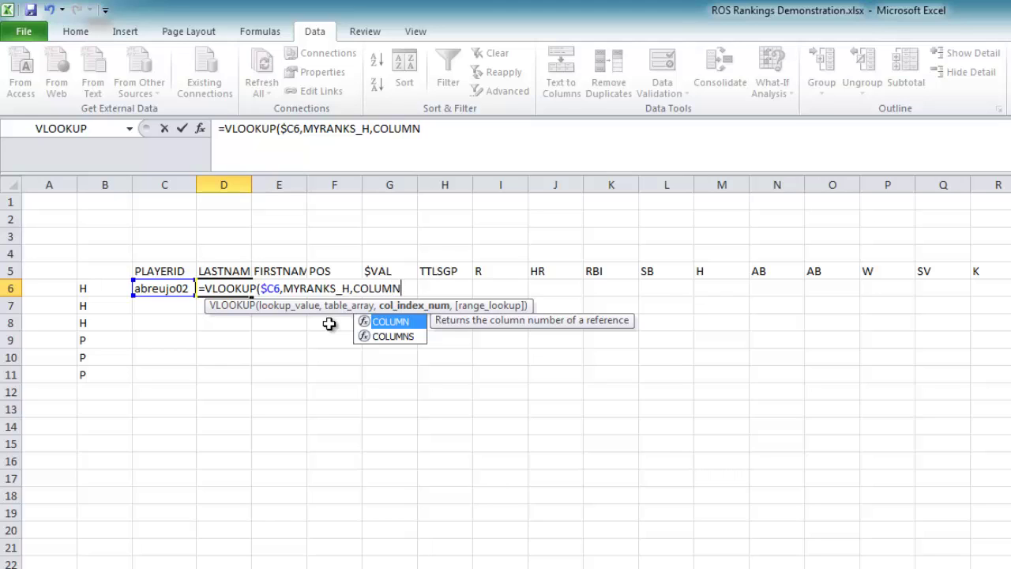
type("(")
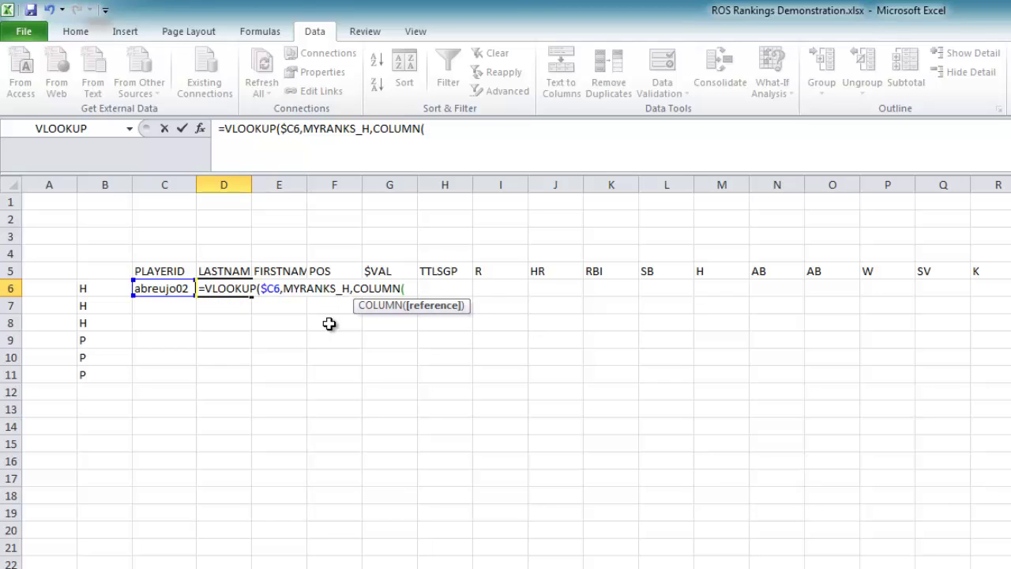
type("MYRAN")
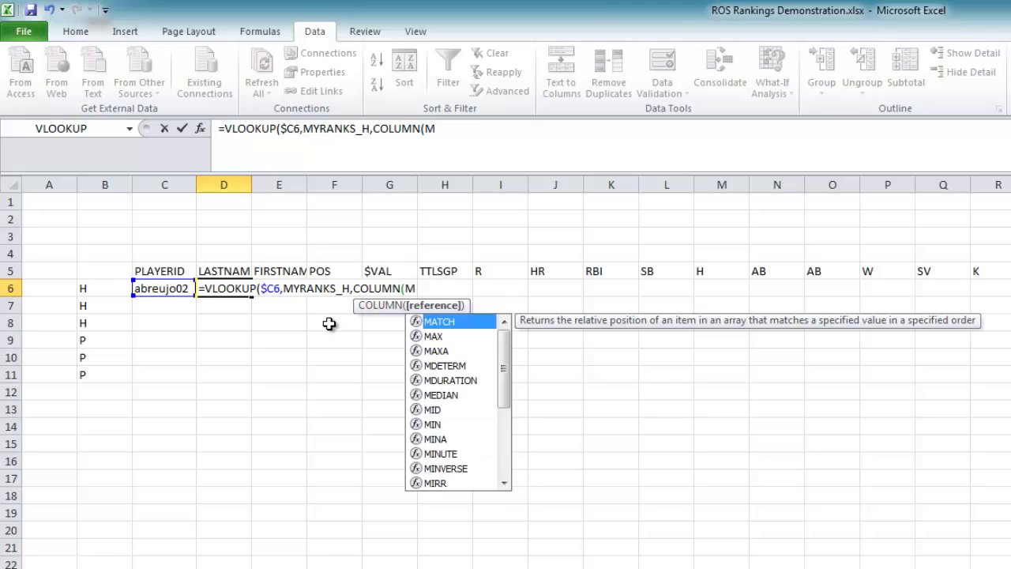
type("K")
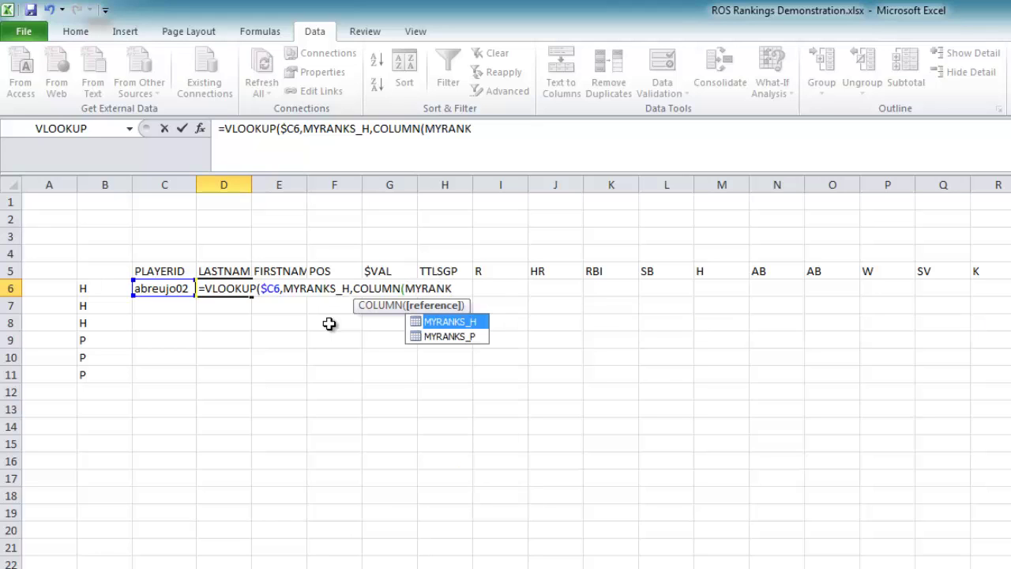
double_click(448, 322)
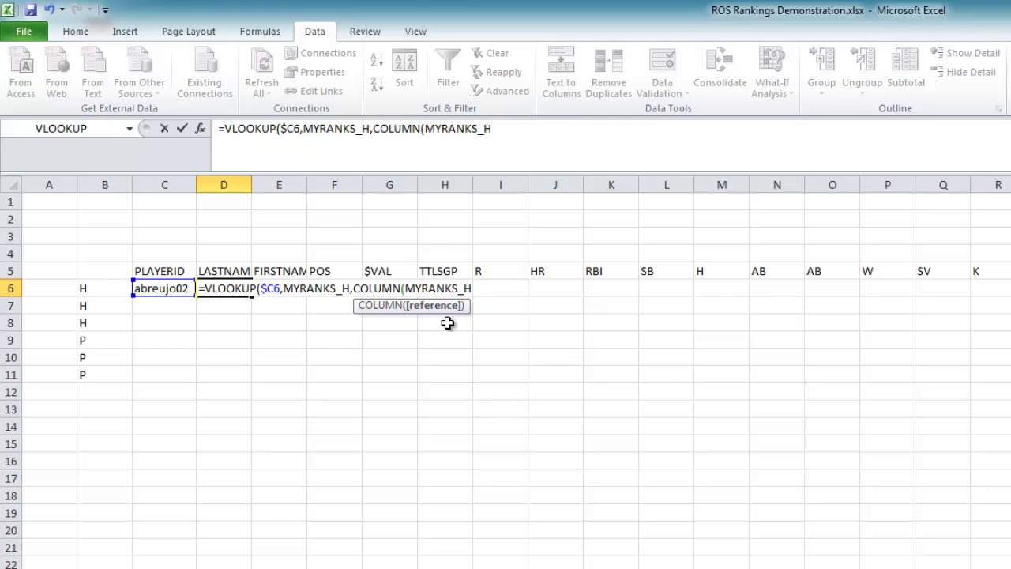
type("[")
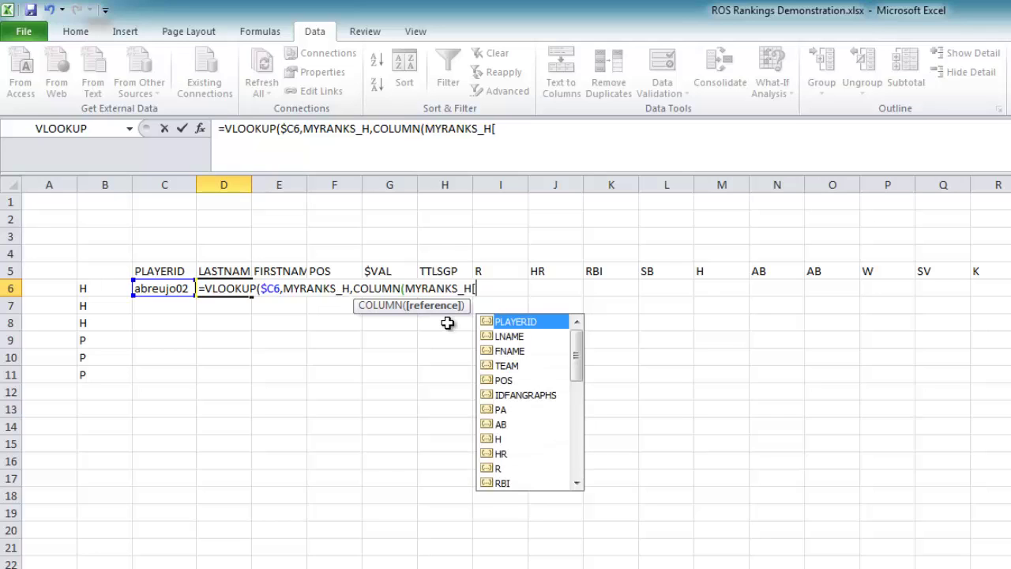
left_click(512, 338)
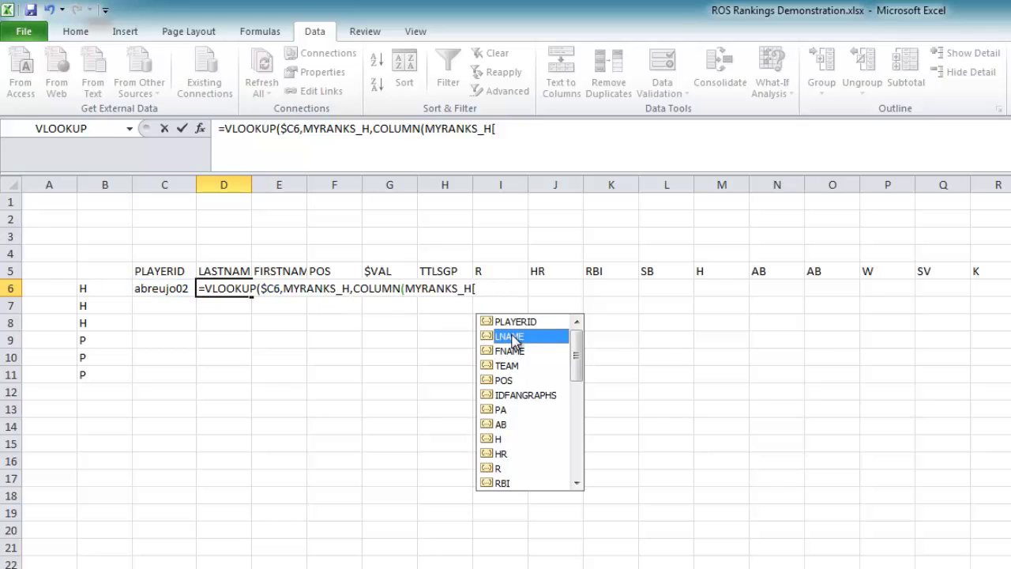
double_click(512, 336)
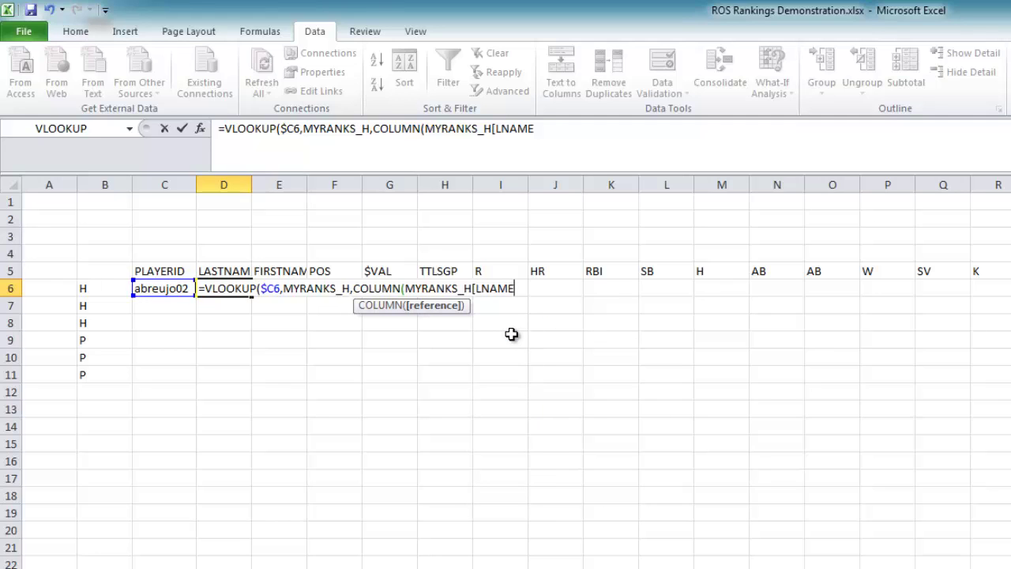
type("])")
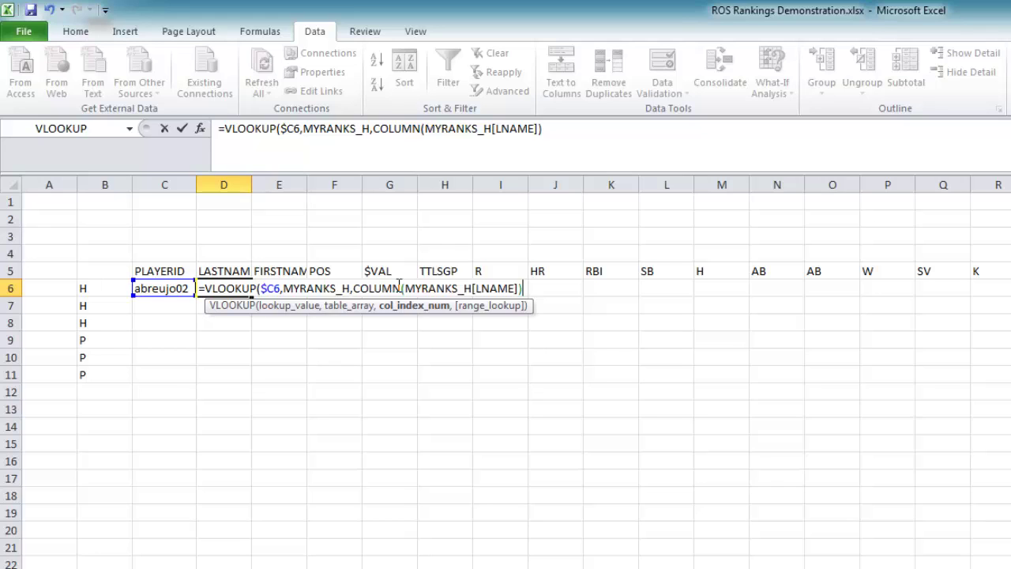
type(",")
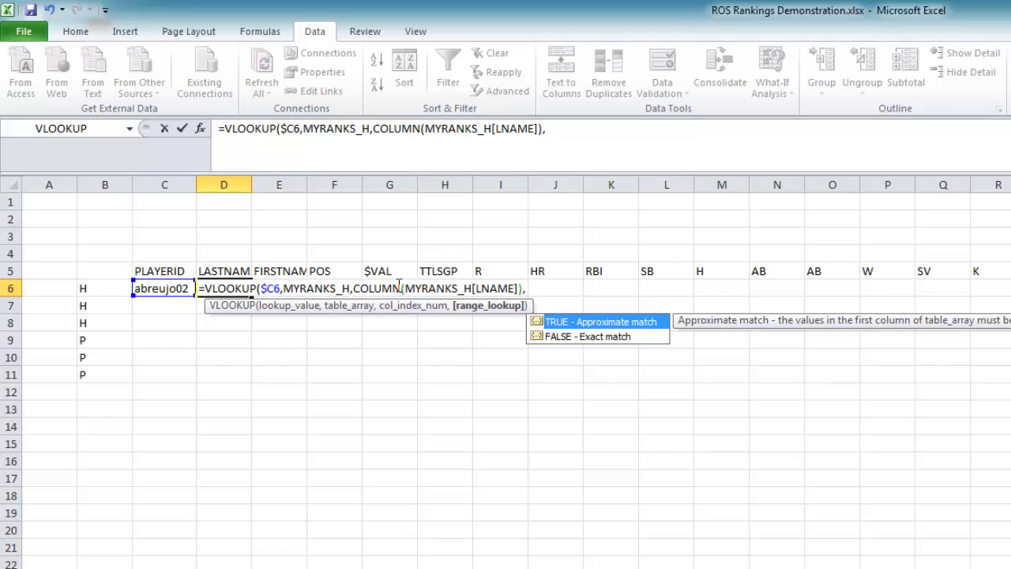
type("FALSE)")
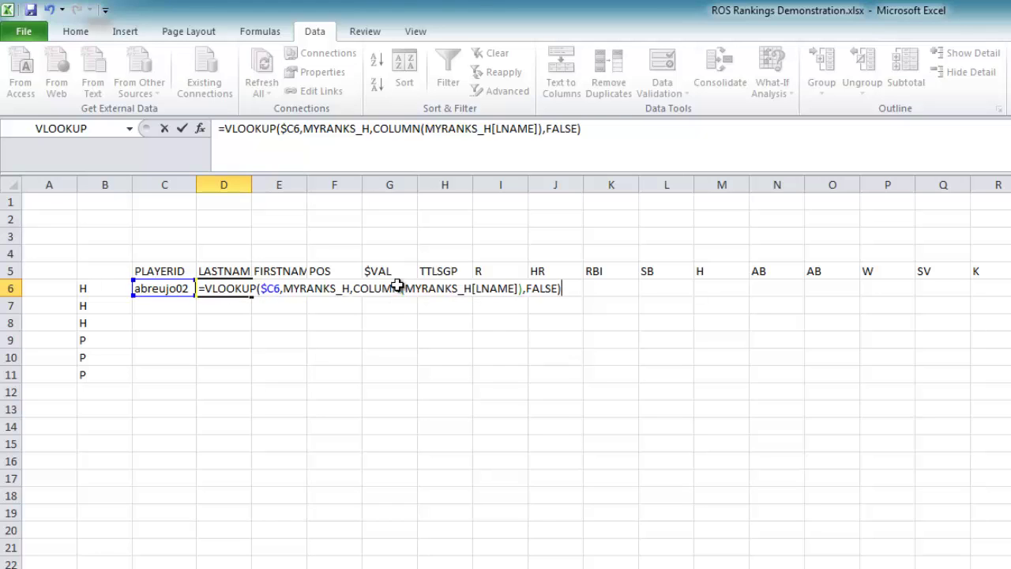
key("Return")
key("Up")
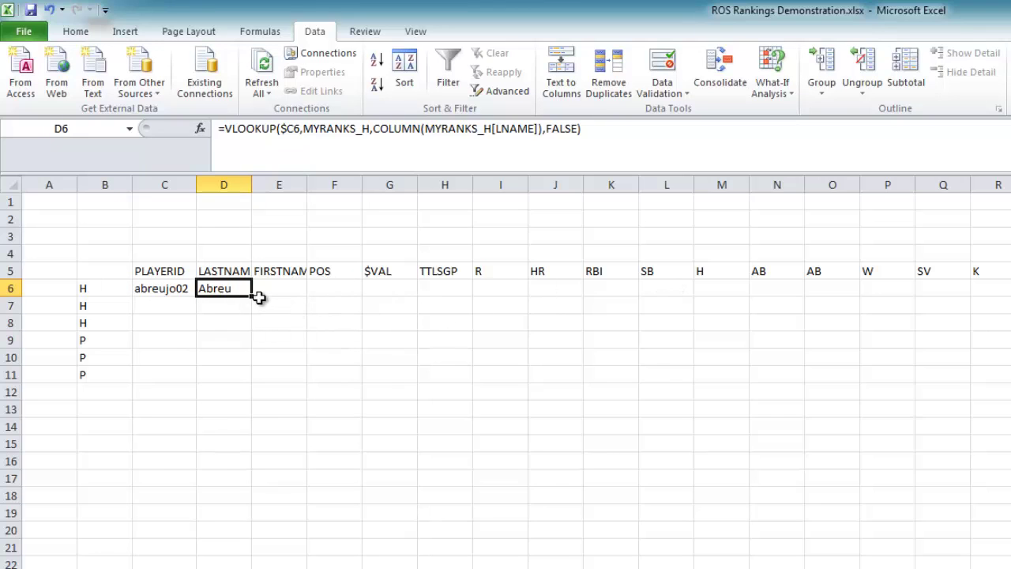
- Fill D6's lookup across to O6, relabel header O5 as BA, and clear O6
left_click_drag(253, 296, 847, 295)
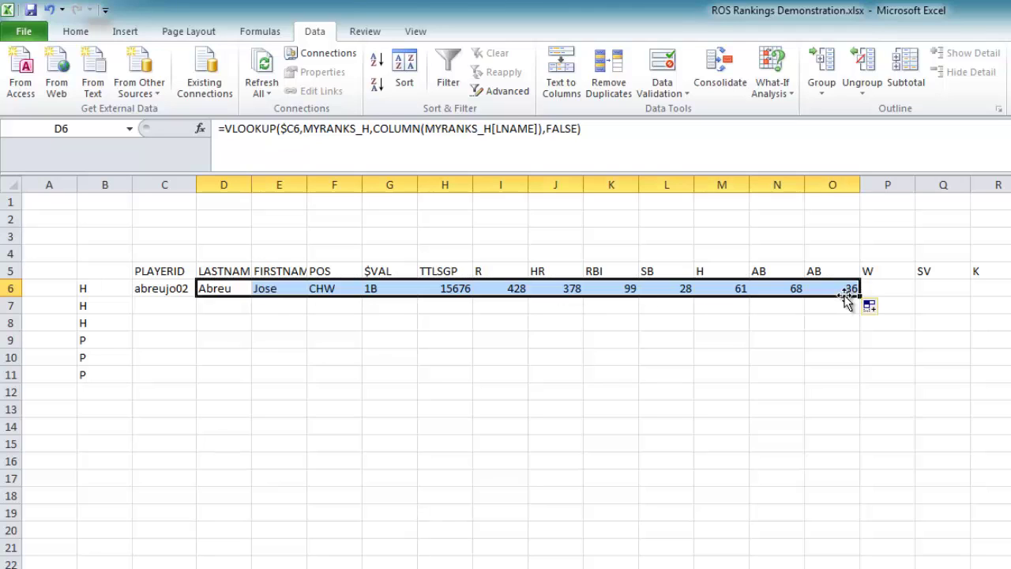
left_click(838, 271)
type("BA")
key("Return")
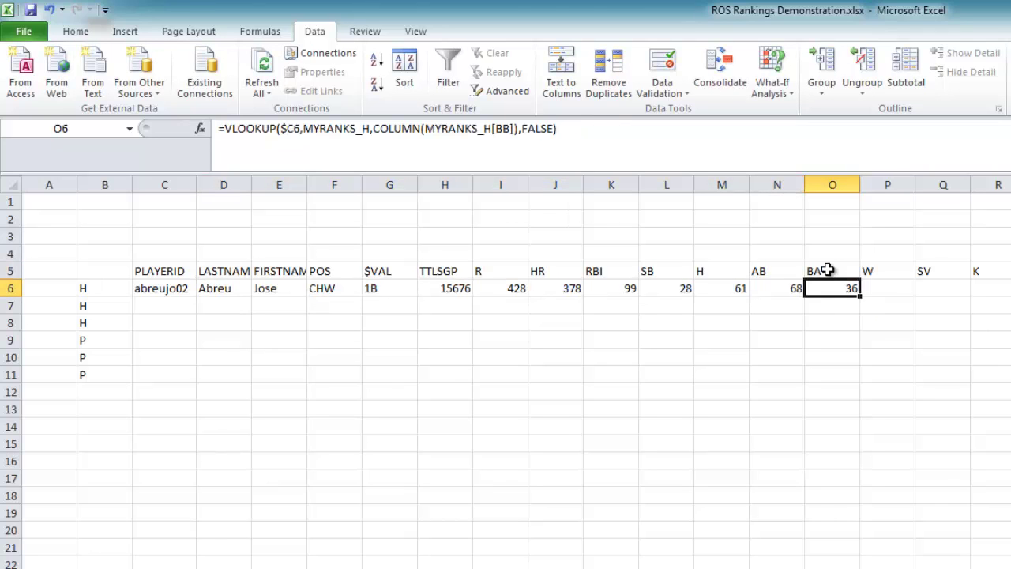
key("Delete")
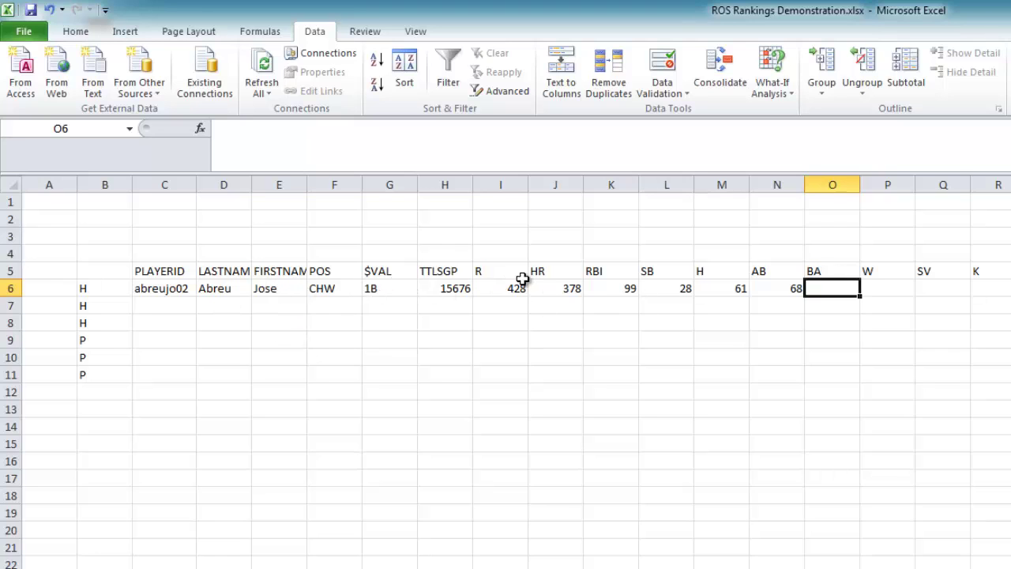
- Change F6's lookup column from MYRANKS_H[TEAM] to MYRANKS_H[POS] so it shows 1B
left_click(337, 289)
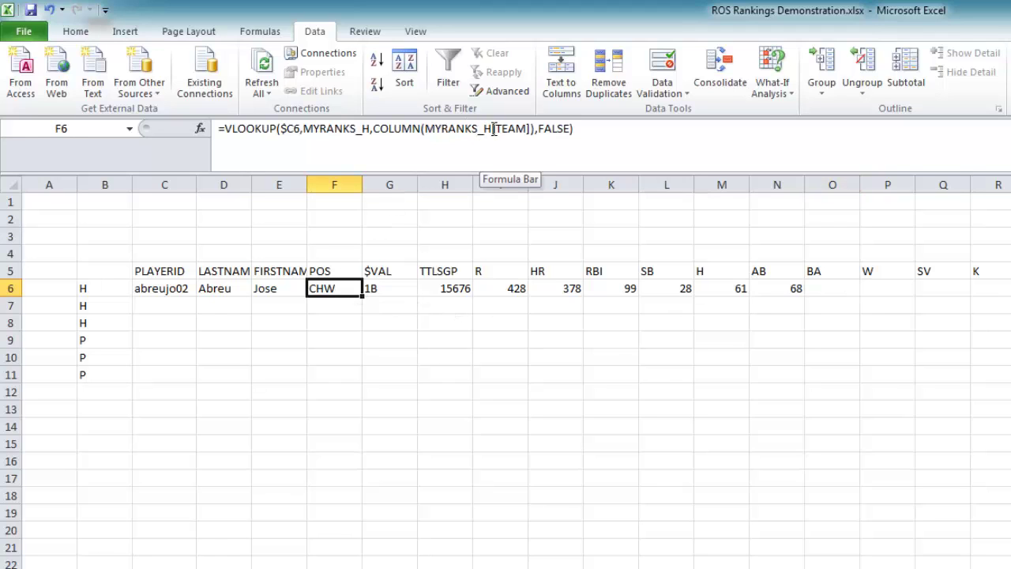
left_click_drag(496, 129, 526, 129)
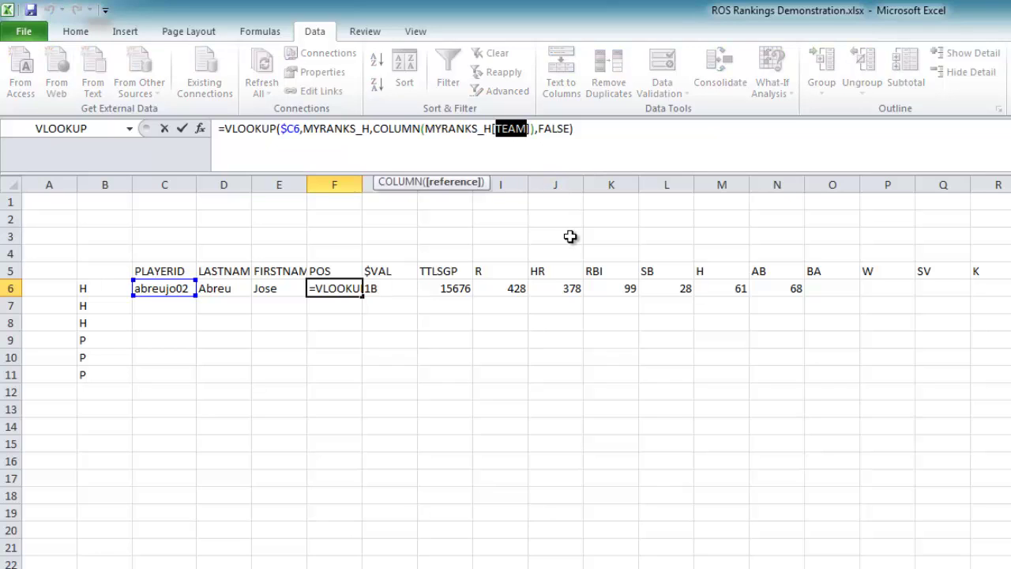
key("Delete")
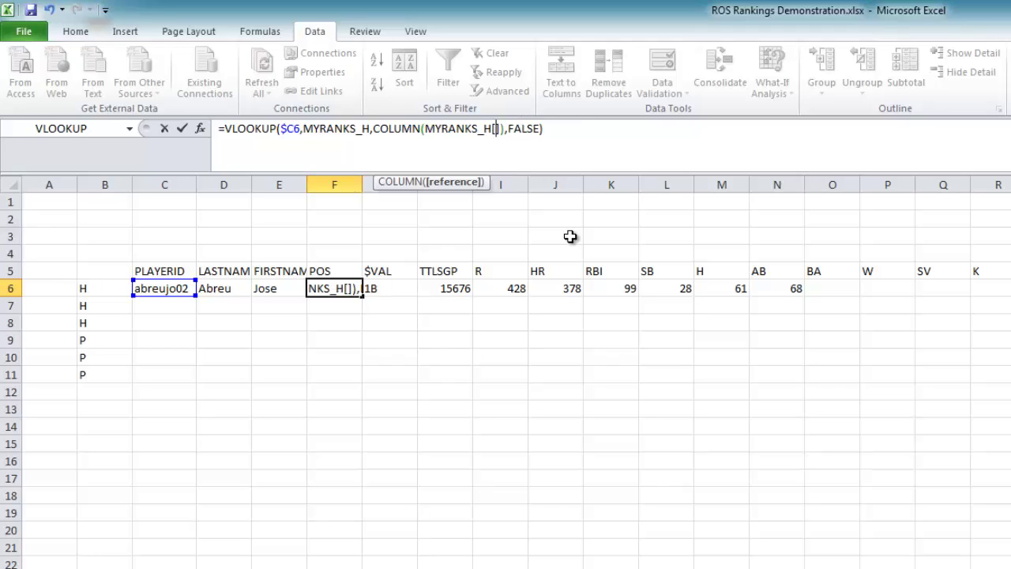
key("Delete")
key("BackSpace")
key("Delete")
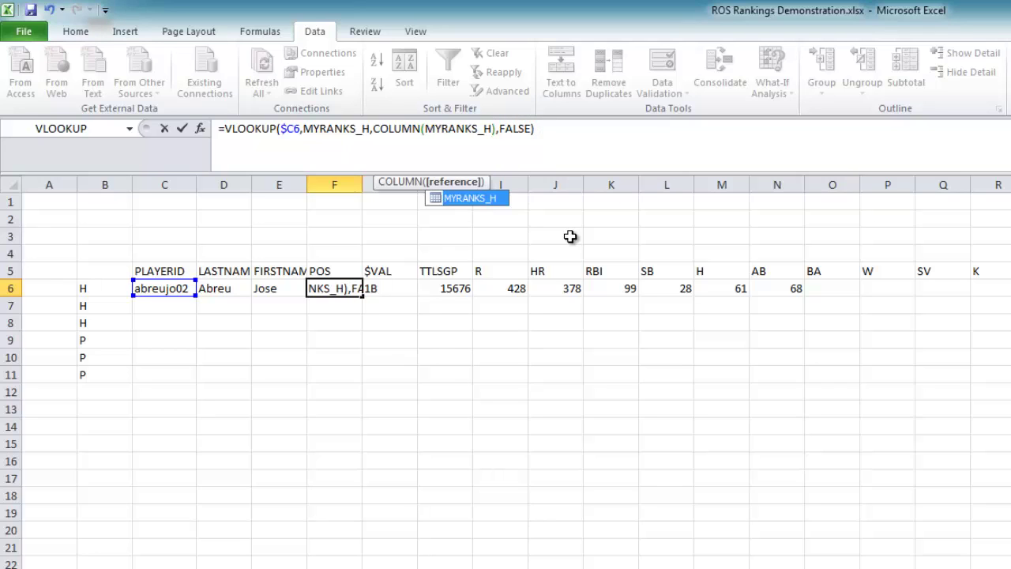
type("[")
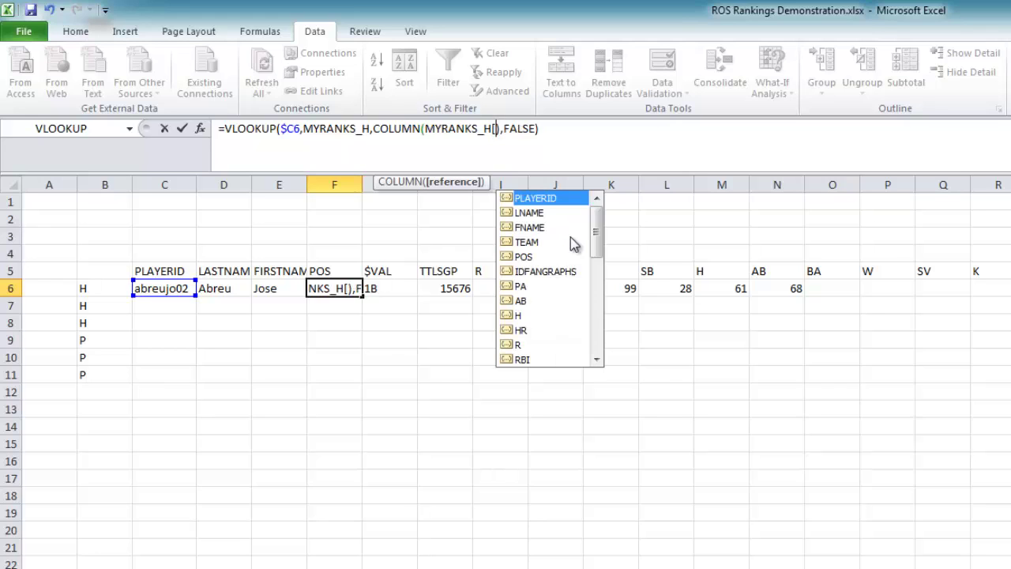
left_click(527, 263)
double_click(524, 258)
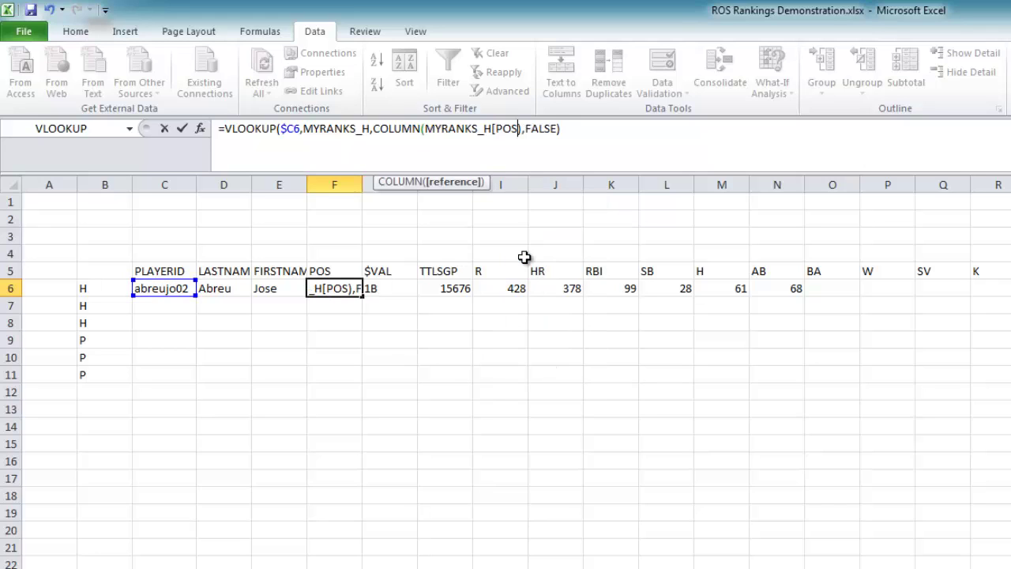
type("]")
key("Return")
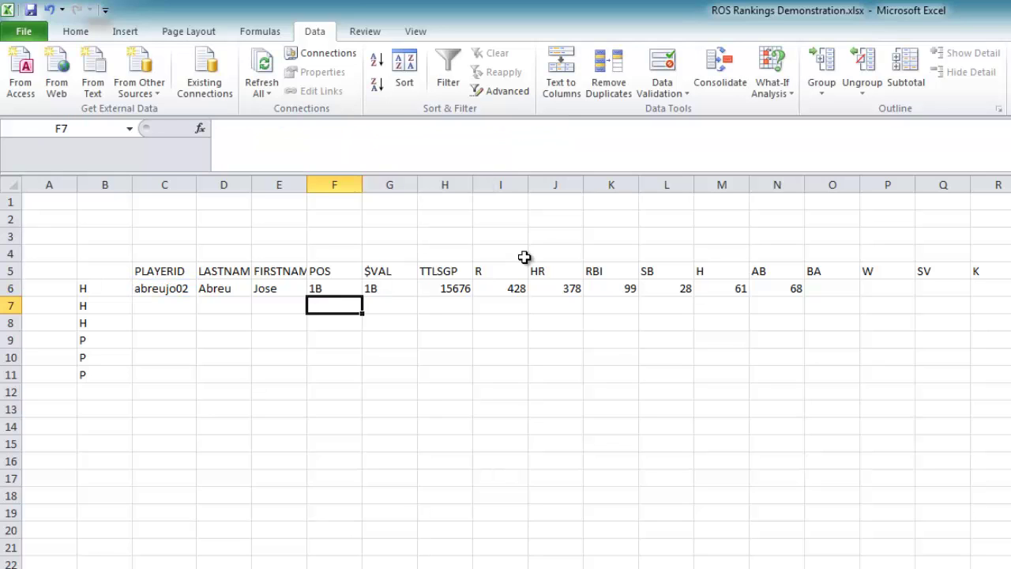
key("Up")
key("Right")
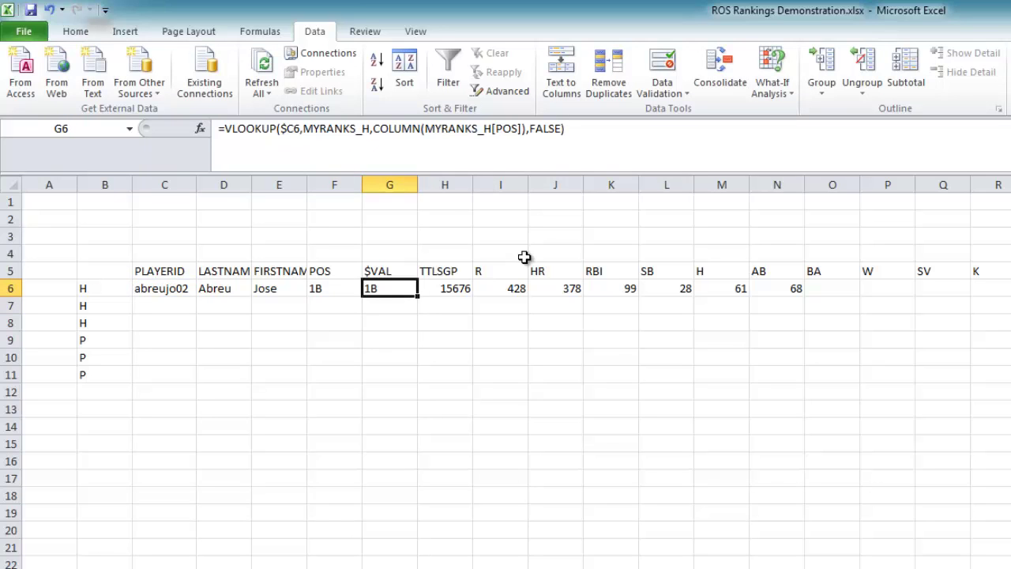
- Point G6's lookup at MYRANKS_H[$VALUE] instead of POS, returning 27.19618
left_click(518, 129)
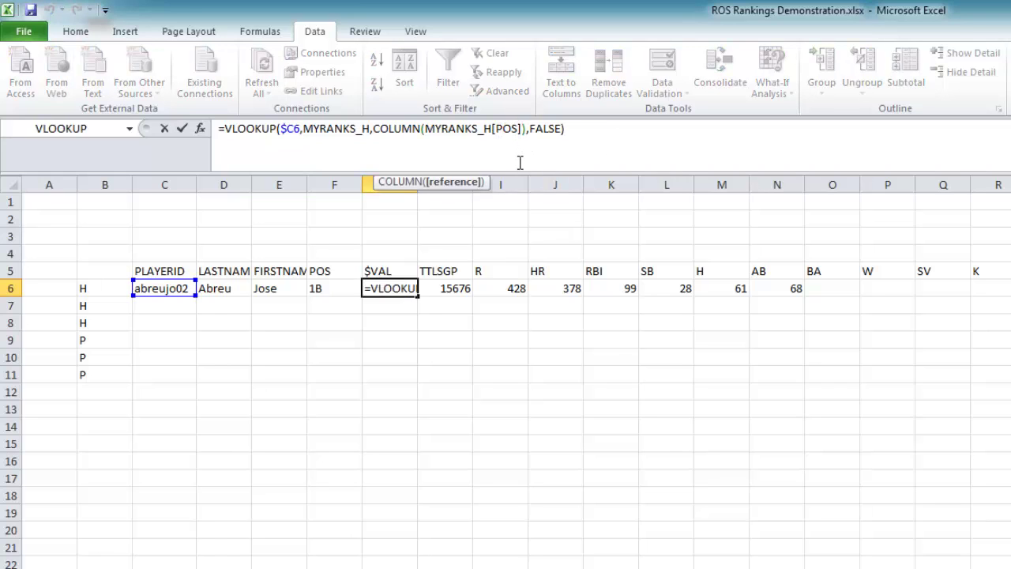
key("BackSpace")
key("BackSpace")
key("BackSpace")
key("BackSpace")
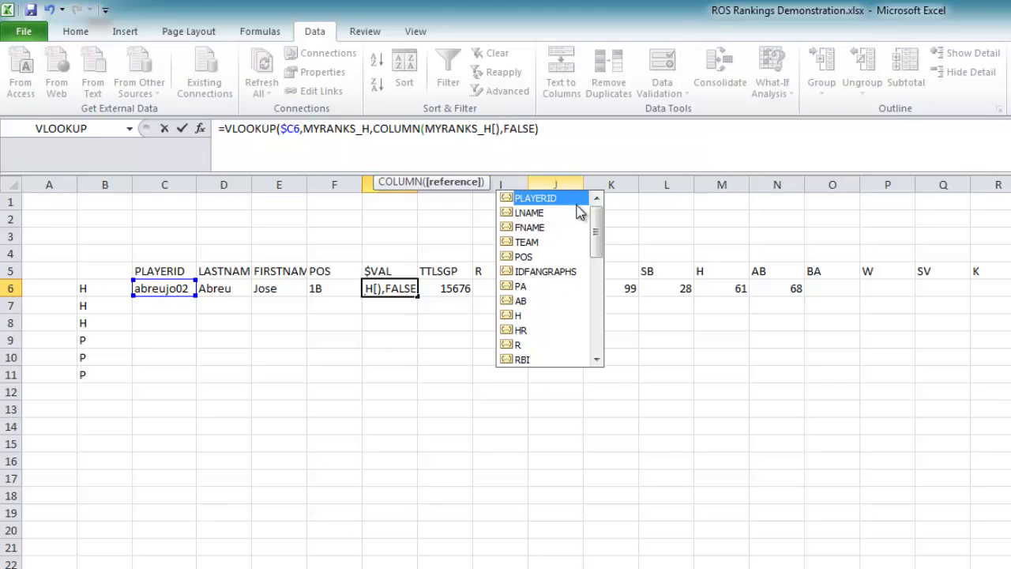
left_click_drag(596, 230, 606, 335)
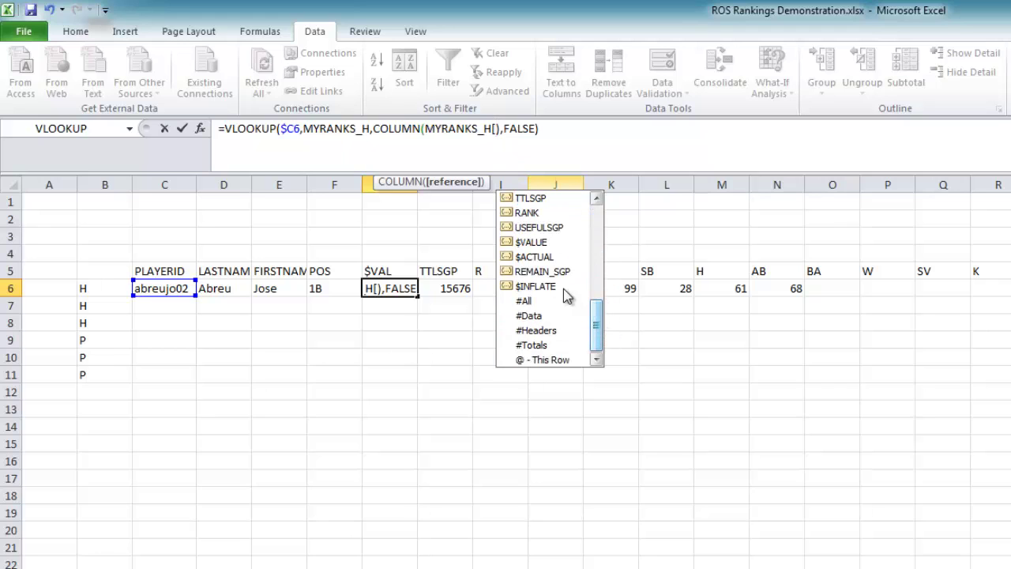
left_click(534, 244)
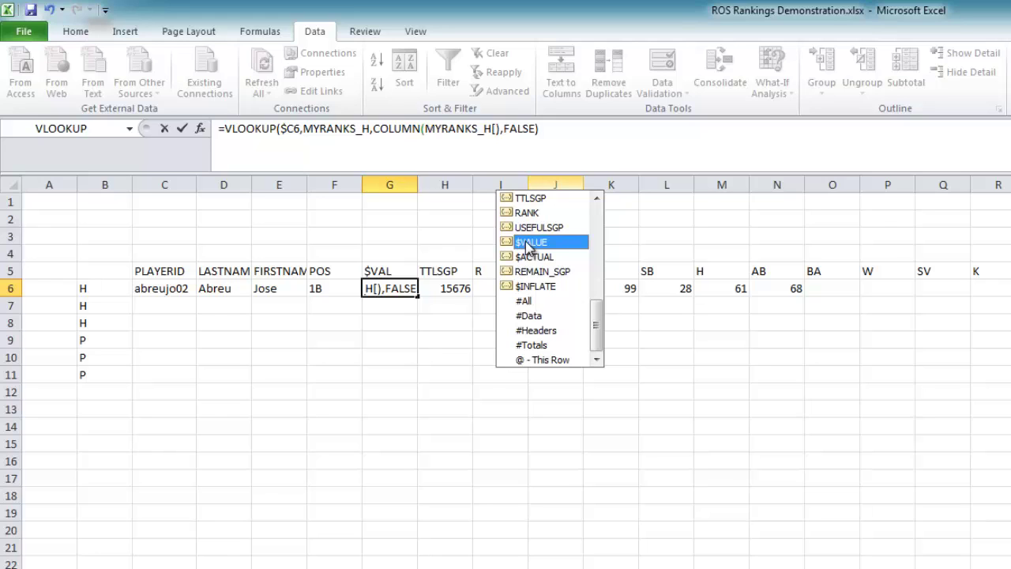
double_click(527, 243)
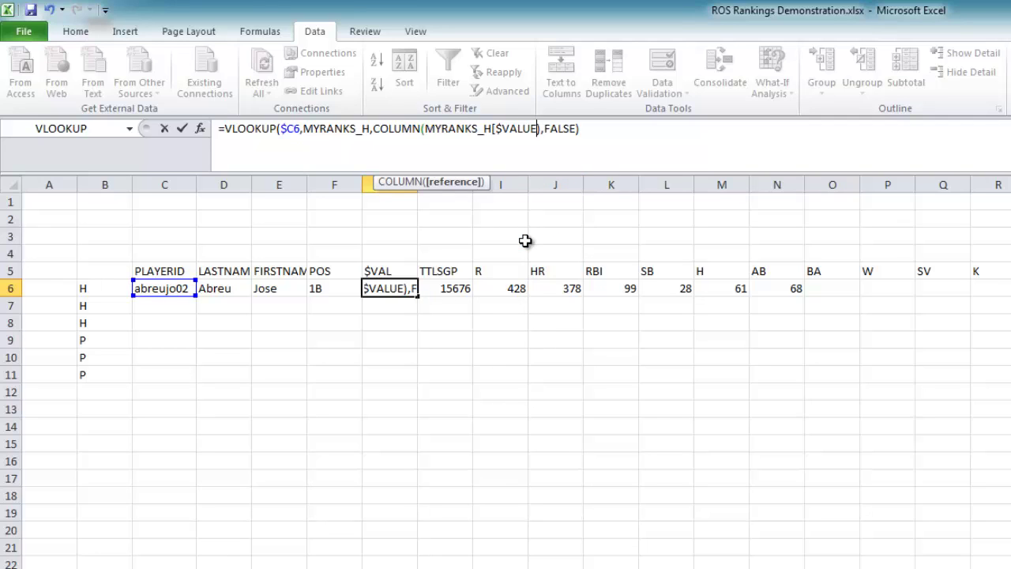
type("]")
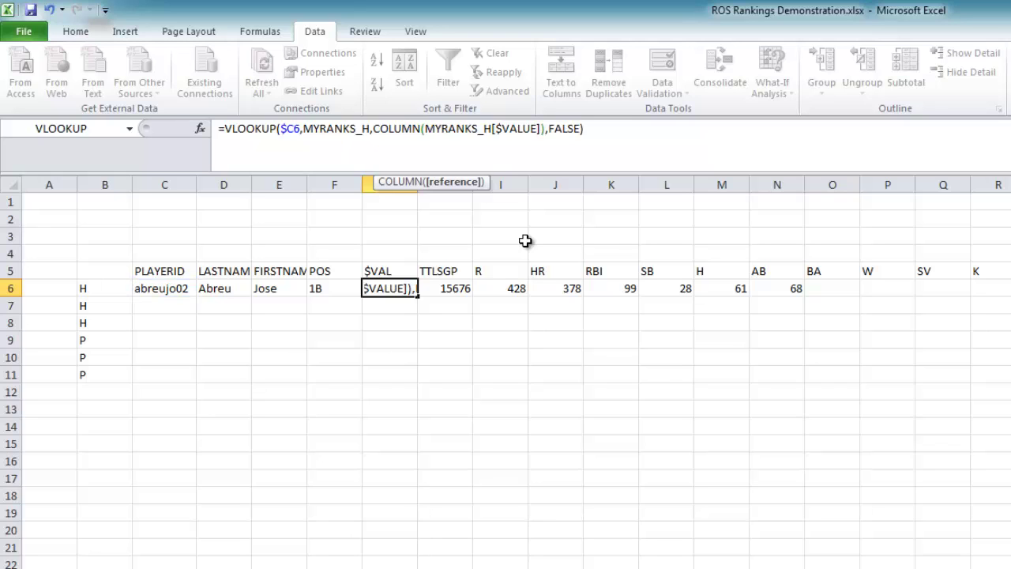
key("Return")
key("Up")
key("Right")
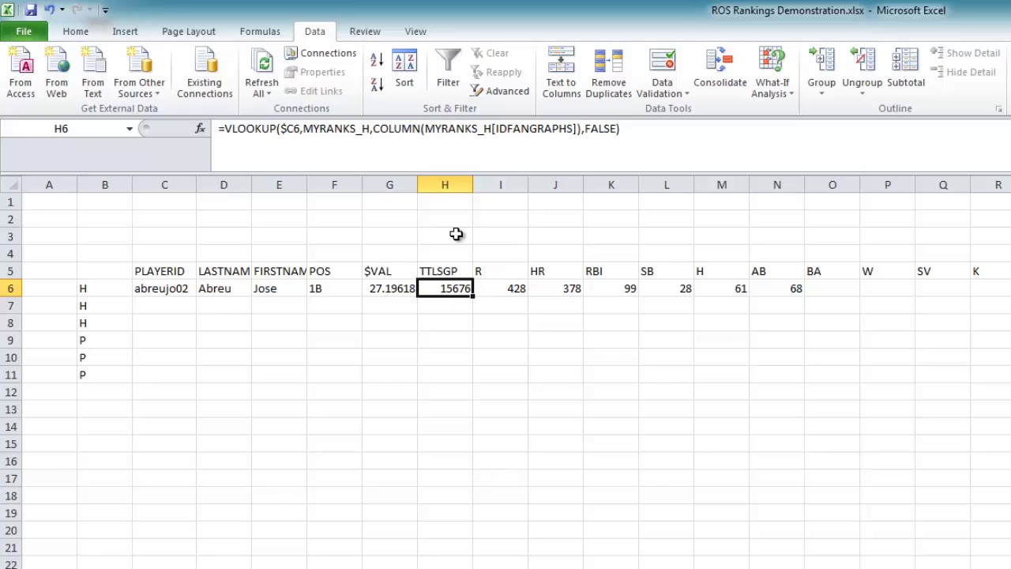
- Swap H6's IDFANGRAPHS column reference for TTLSGP so it shows 3.635747
left_click_drag(500, 138, 574, 142)
key("BackSpace")
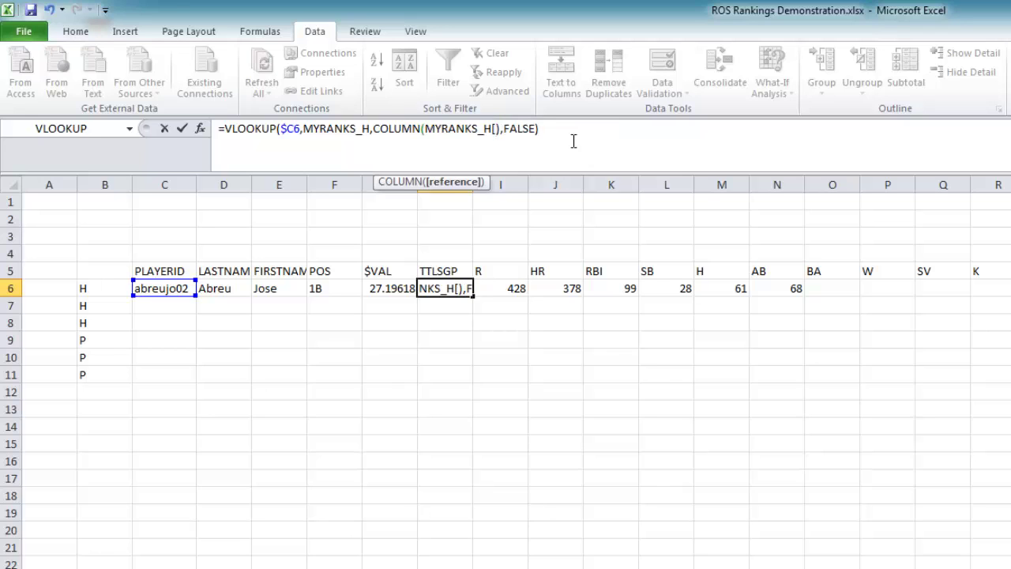
key("BackSpace")
key("Delete")
type(")")
key("BackSpace")
type("[")
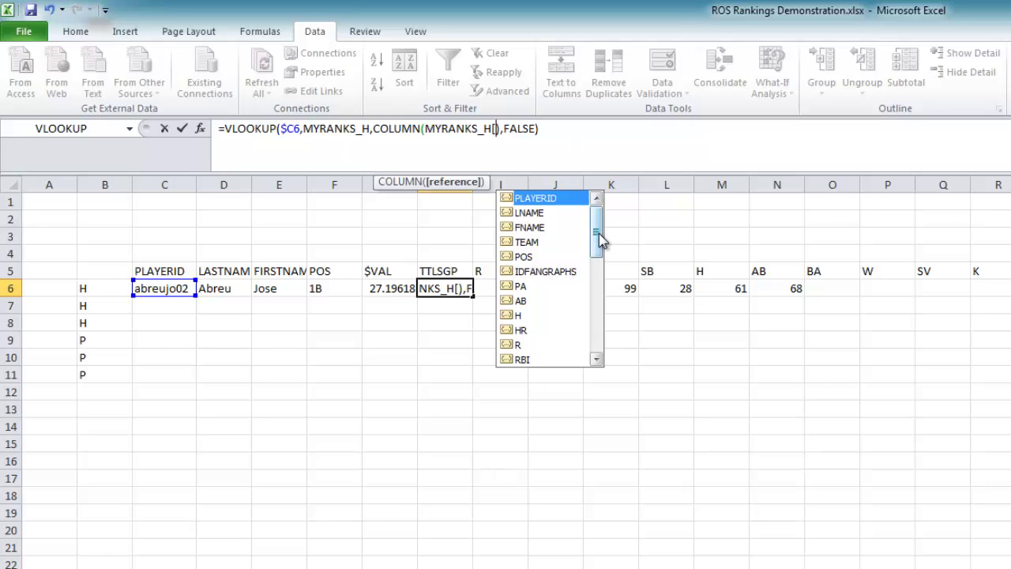
left_click_drag(599, 241, 602, 287)
left_click(530, 318)
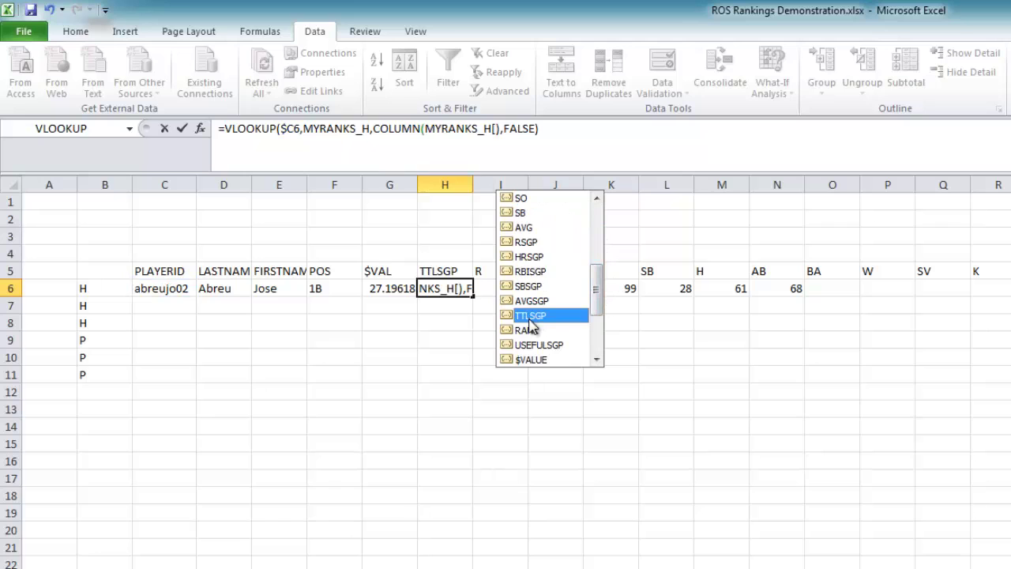
double_click(530, 316)
type(")")
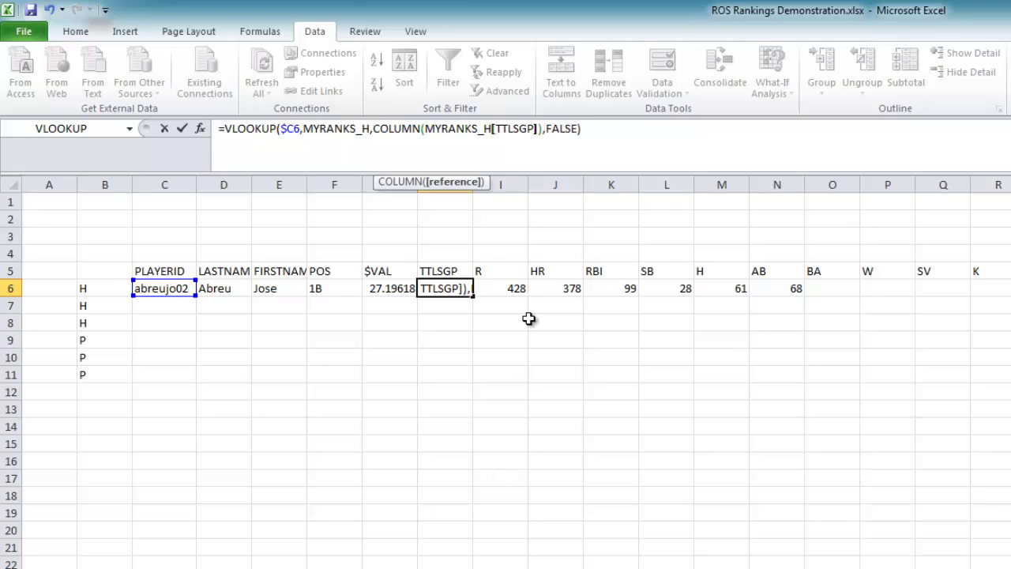
key("Return")
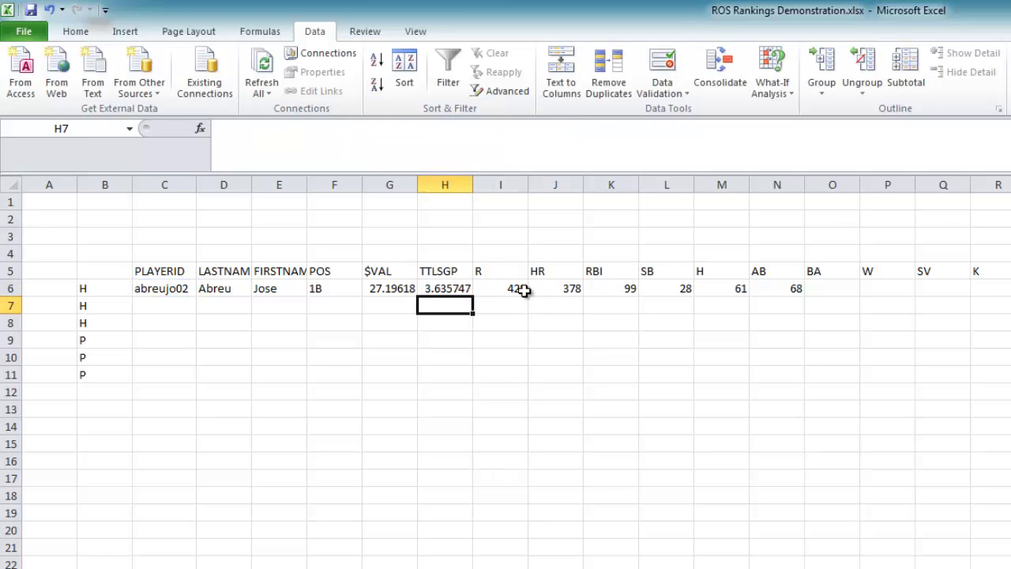
left_click(515, 289)
- Retarget I6 to the R column (61) and J6 to the HR column (28)
left_click(511, 128)
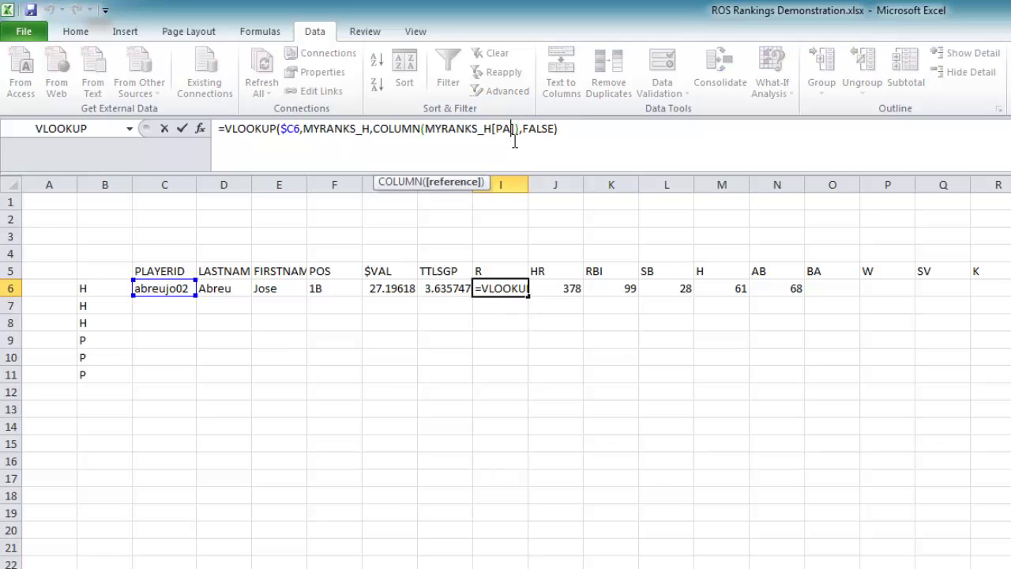
key("BackSpace")
key("BackSpace")
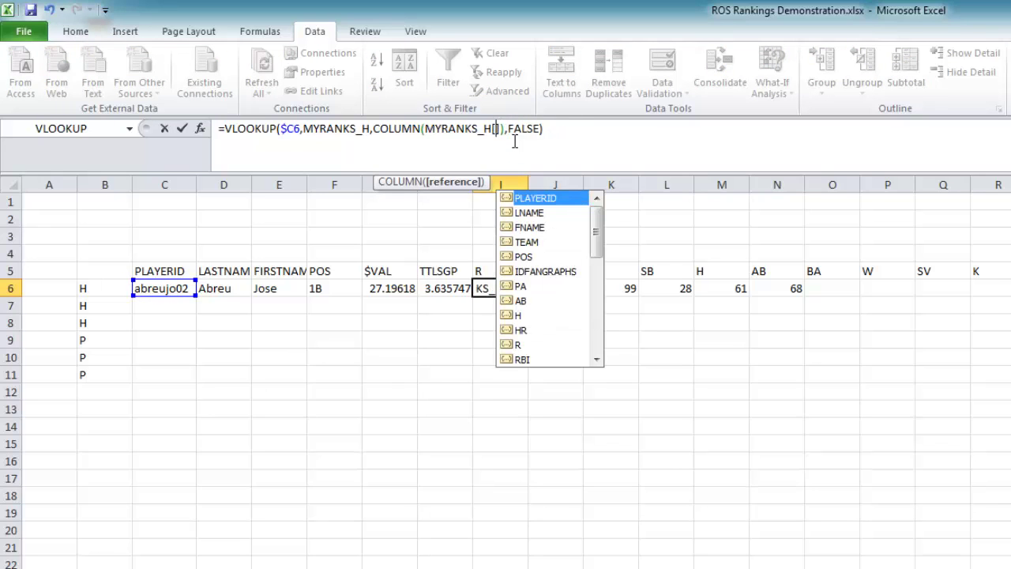
left_click(519, 345)
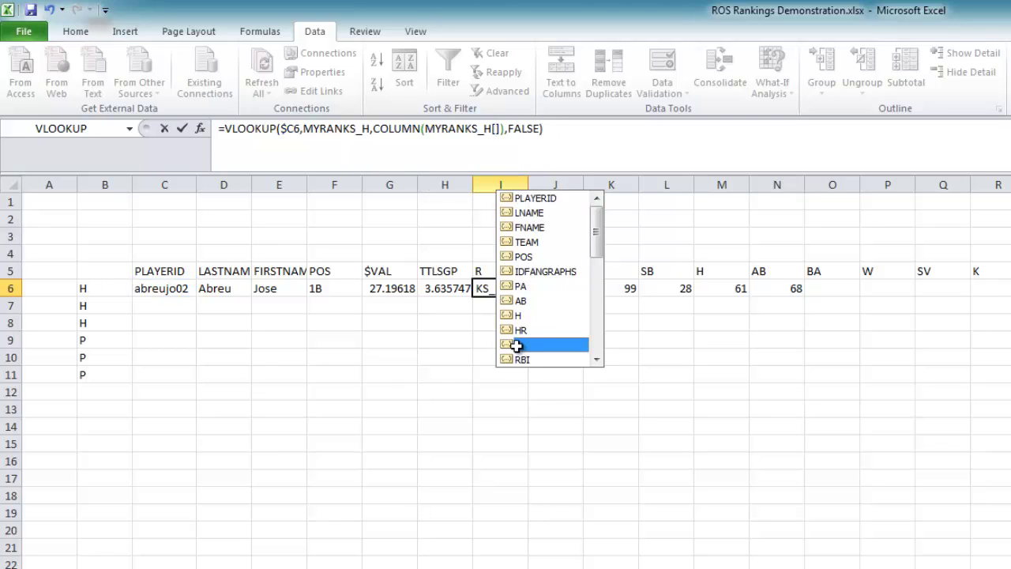
double_click(518, 345)
key("Return")
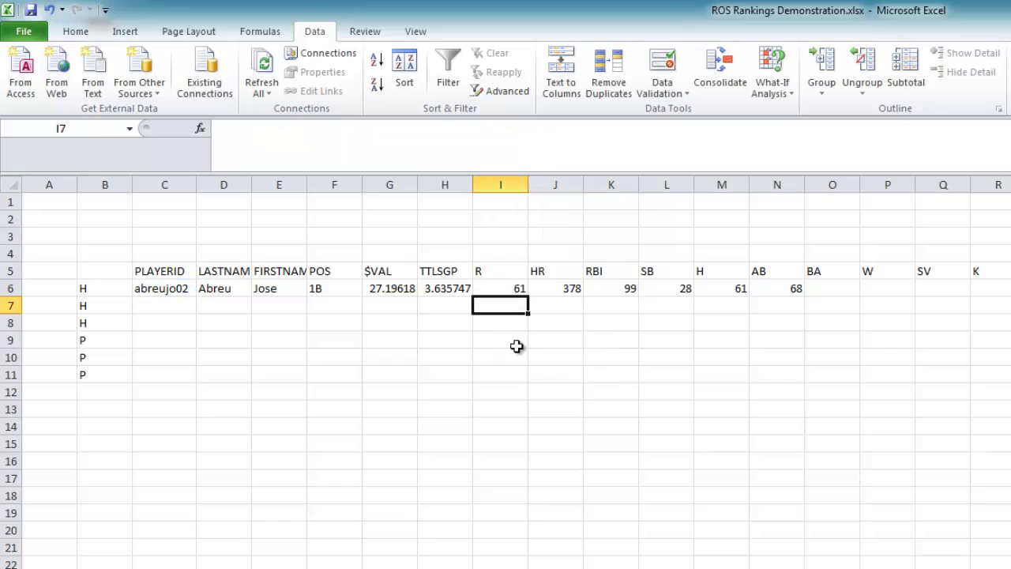
left_click(557, 289)
left_click(509, 132)
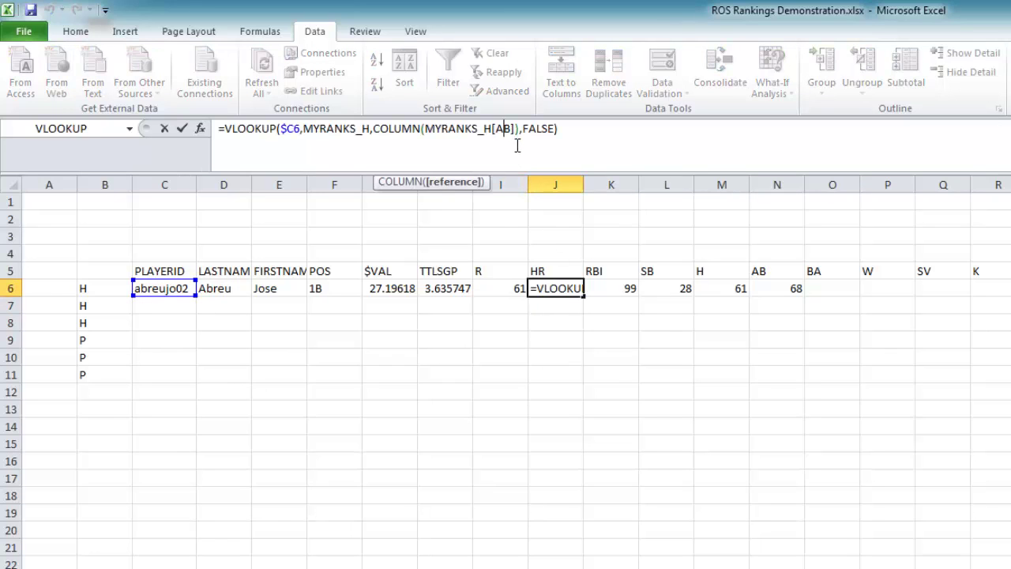
key("Right")
key("BackSpace")
key("BackSpace")
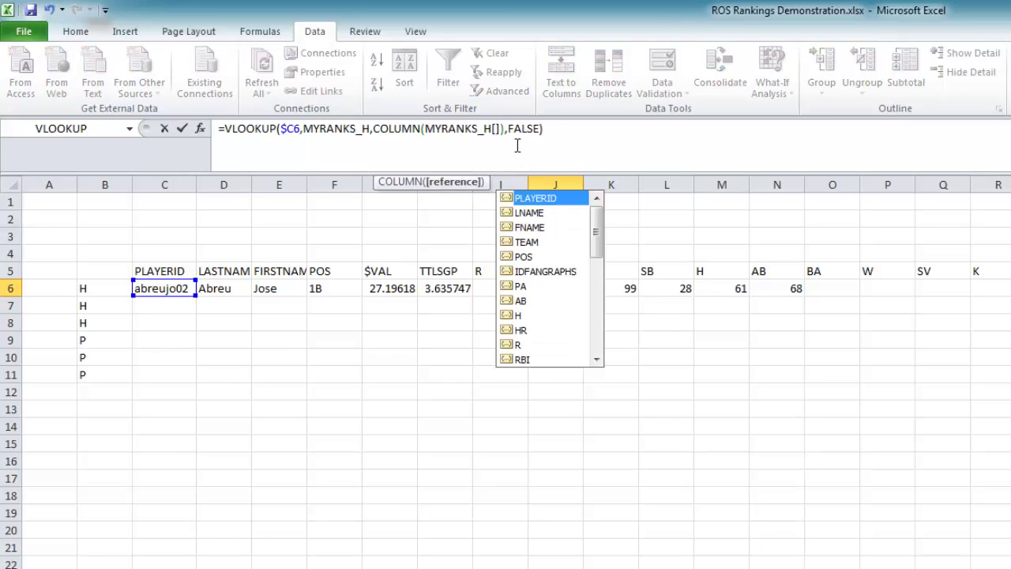
type("HR")
key("Return")
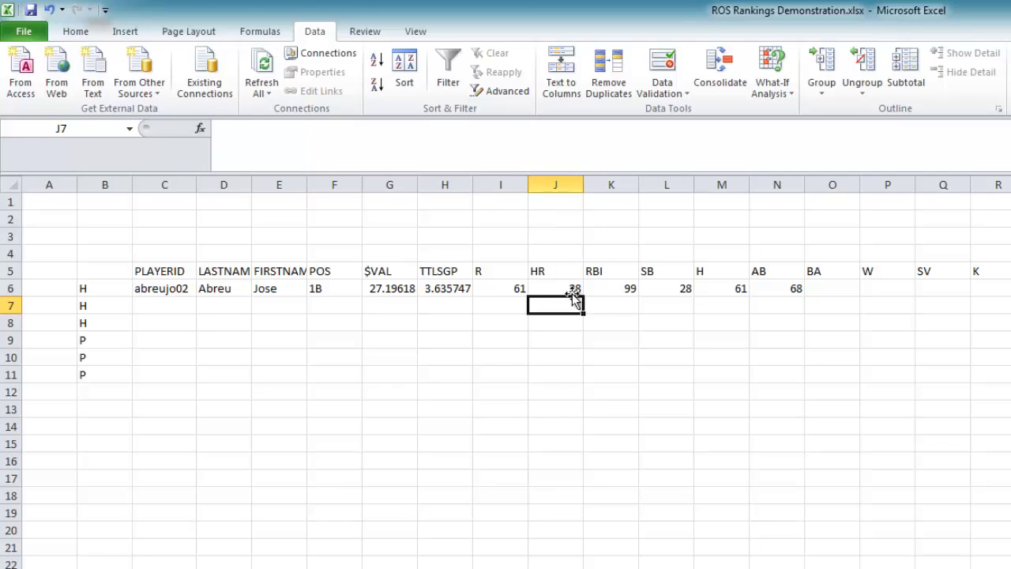
- Retarget K6 to the RBI column (68) and L6 to the SB column (3)
left_click(598, 287)
left_click(506, 128)
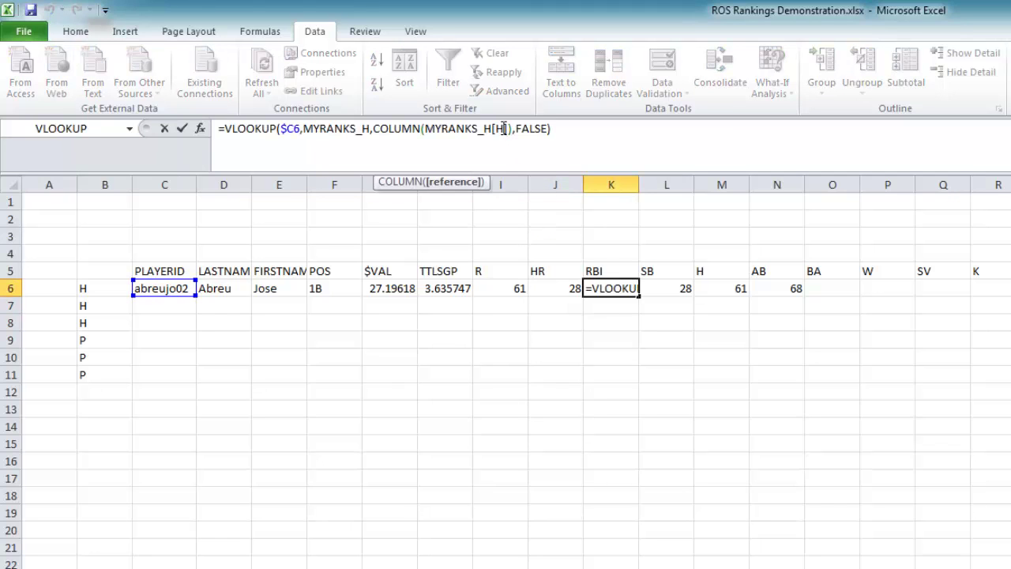
key("BackSpace")
type("RBI")
key("Return")
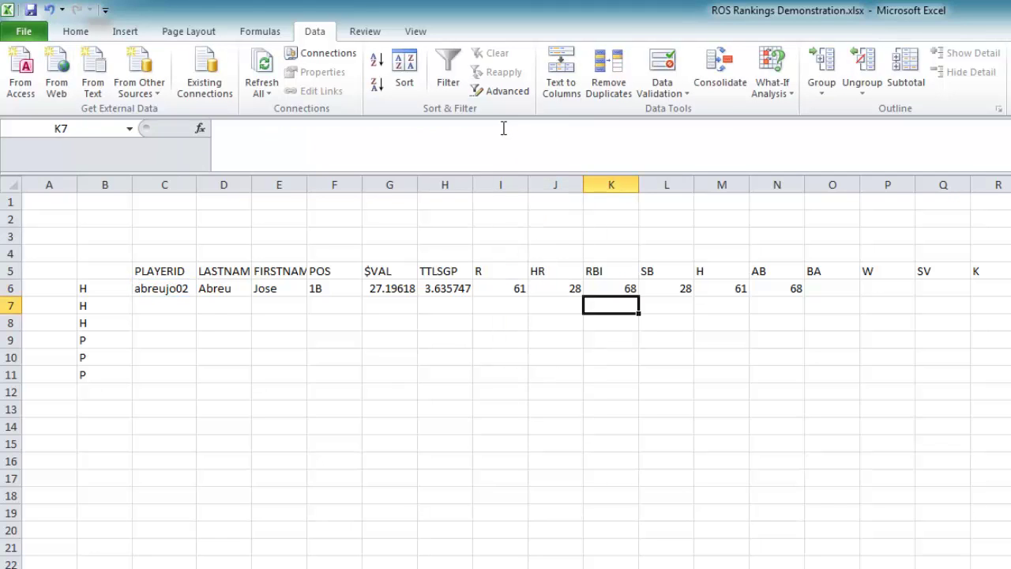
left_click(674, 289)
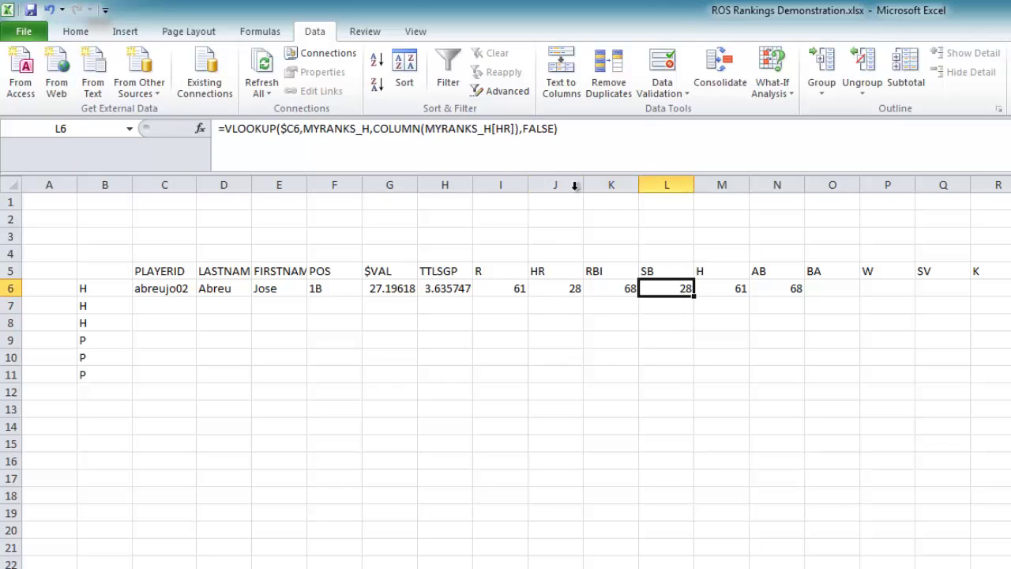
left_click(511, 128)
key("BackSpace")
key("BackSpace")
type("SB")
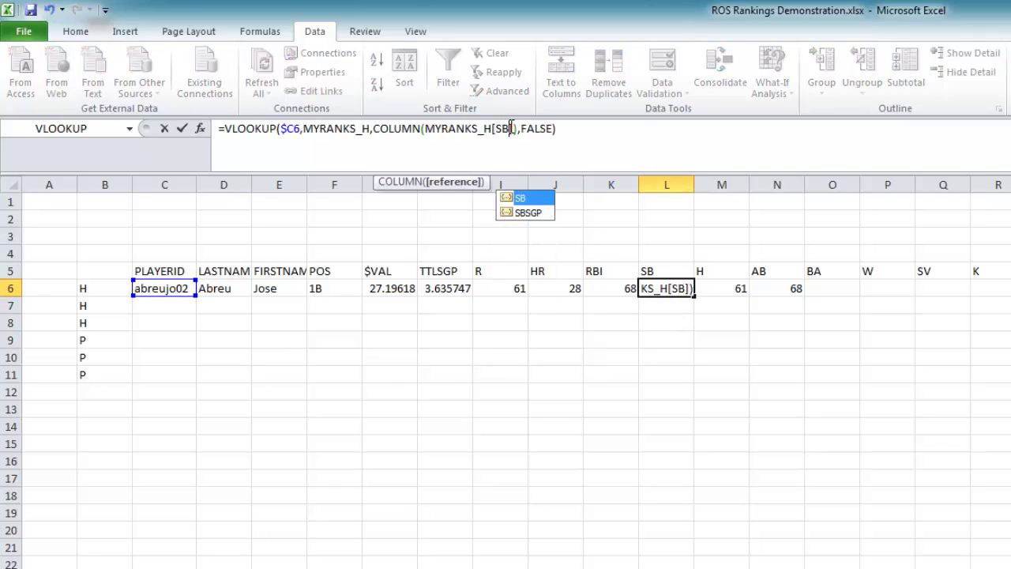
key("Return")
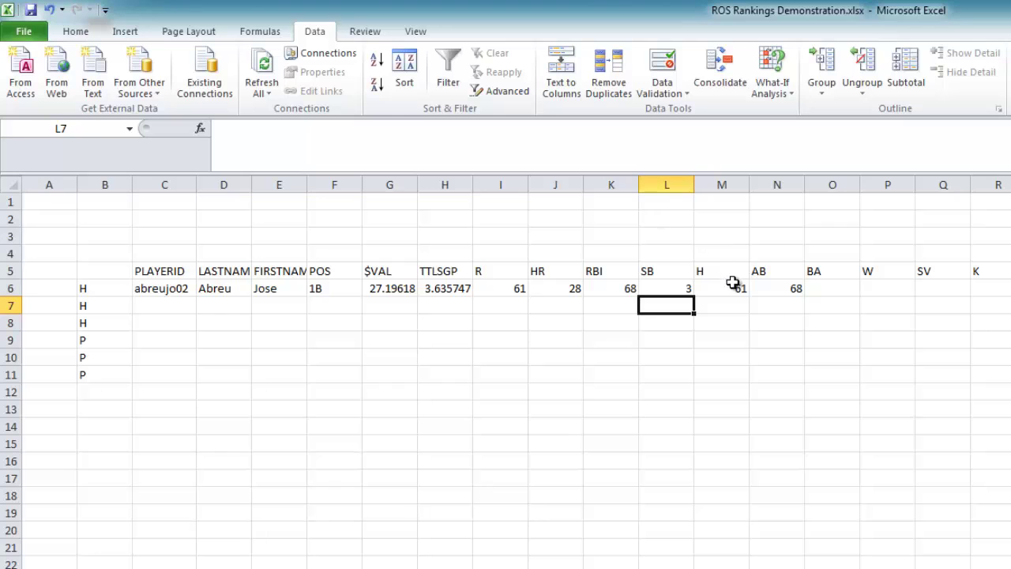
- Retarget M6 to the H column (99) and N6 to the AB column (378)
left_click(732, 287)
left_click(512, 146)
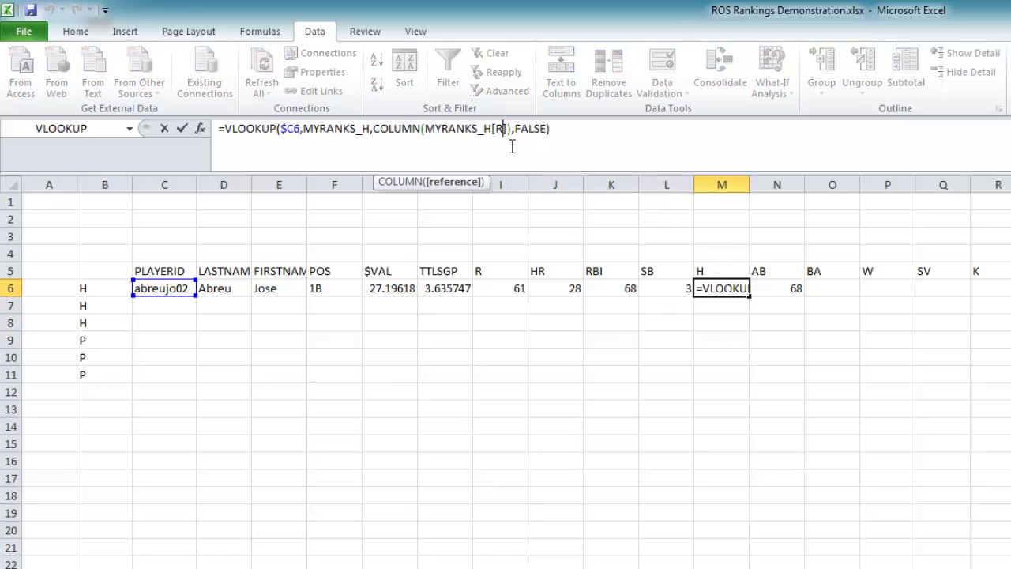
key("BackSpace")
type("H")
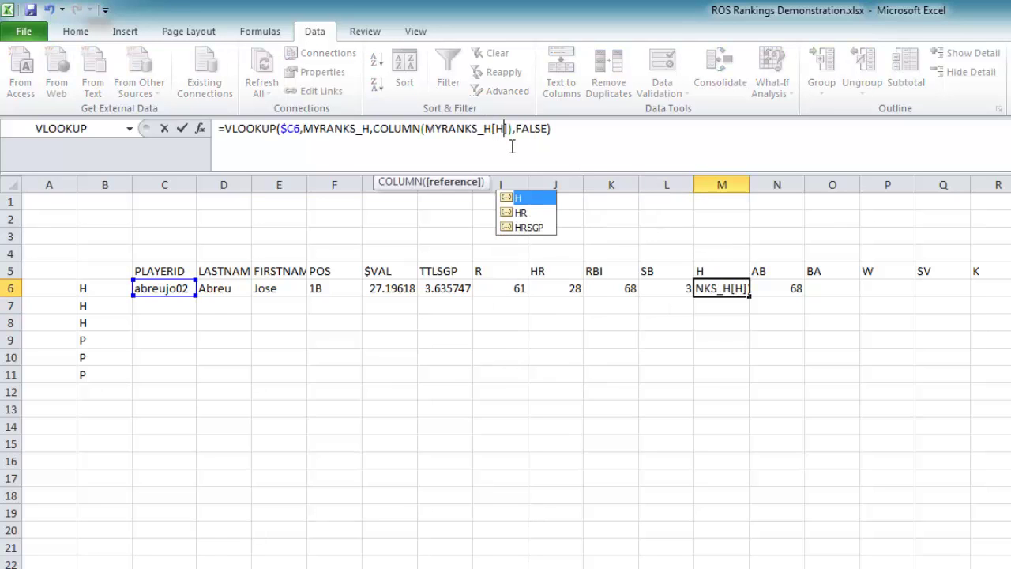
key("Return")
key("Up")
key("Right")
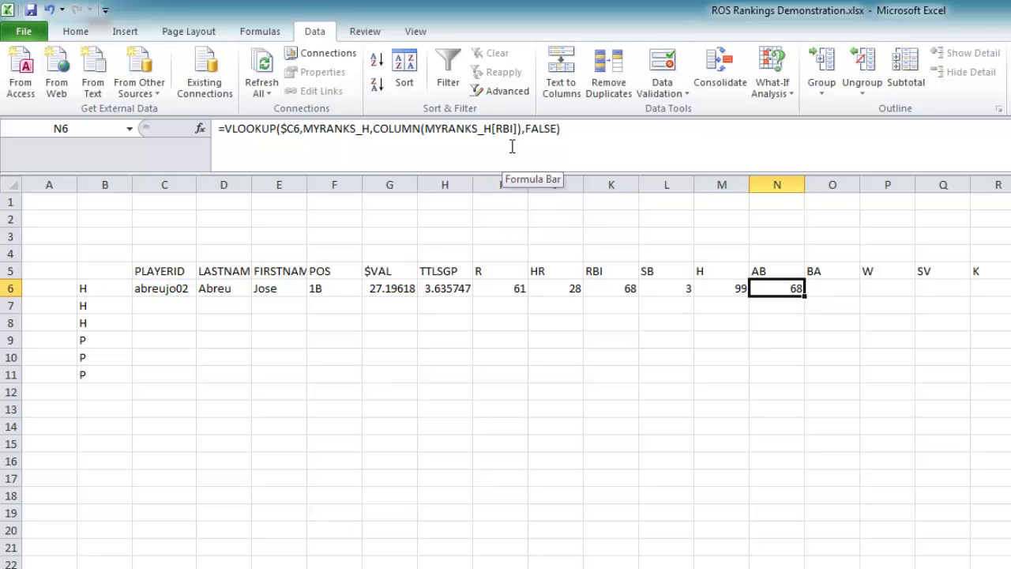
left_click(512, 136)
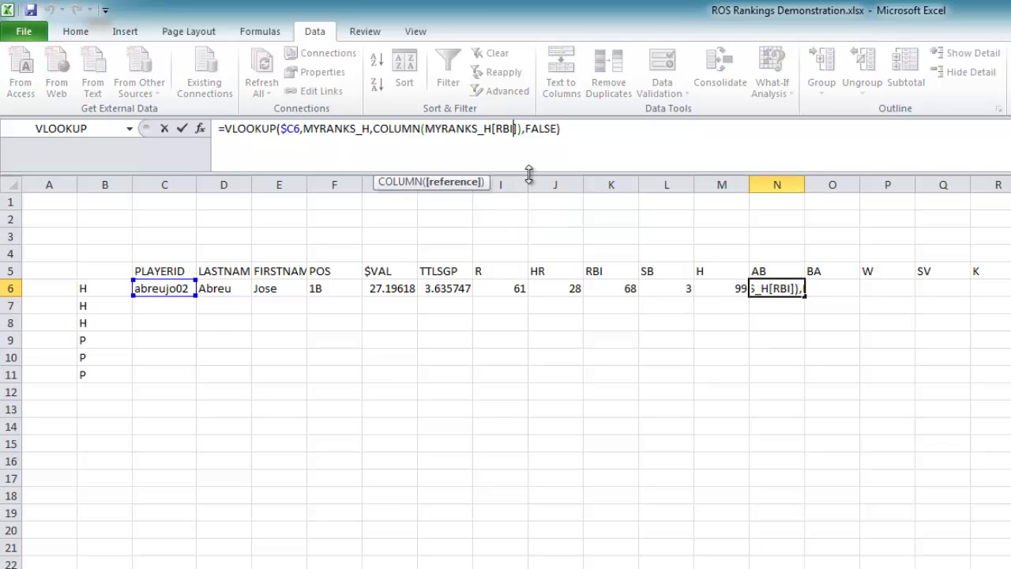
key("BackSpace")
key("BackSpace")
key("BackSpace")
type("AB")
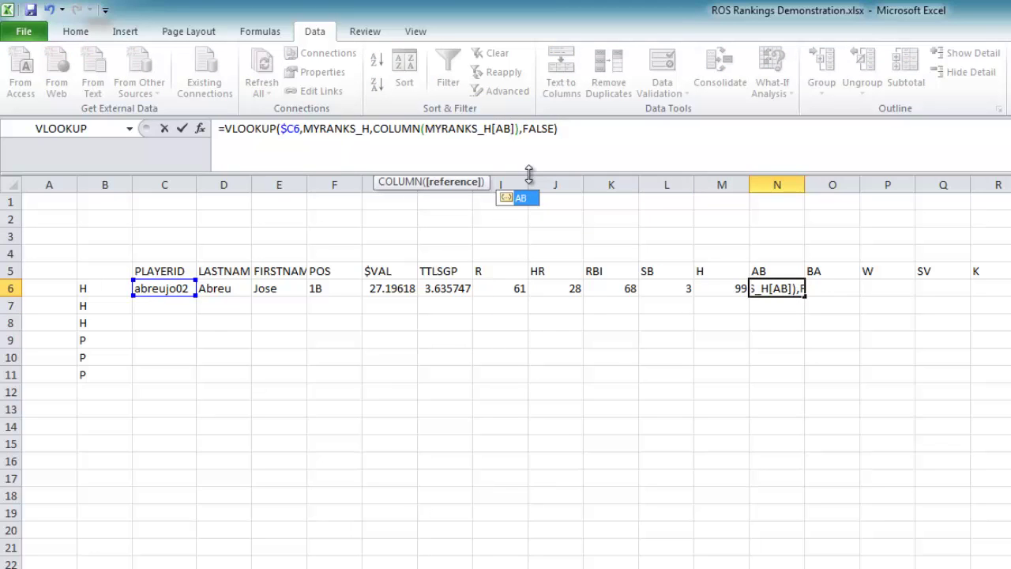
double_click(521, 197)
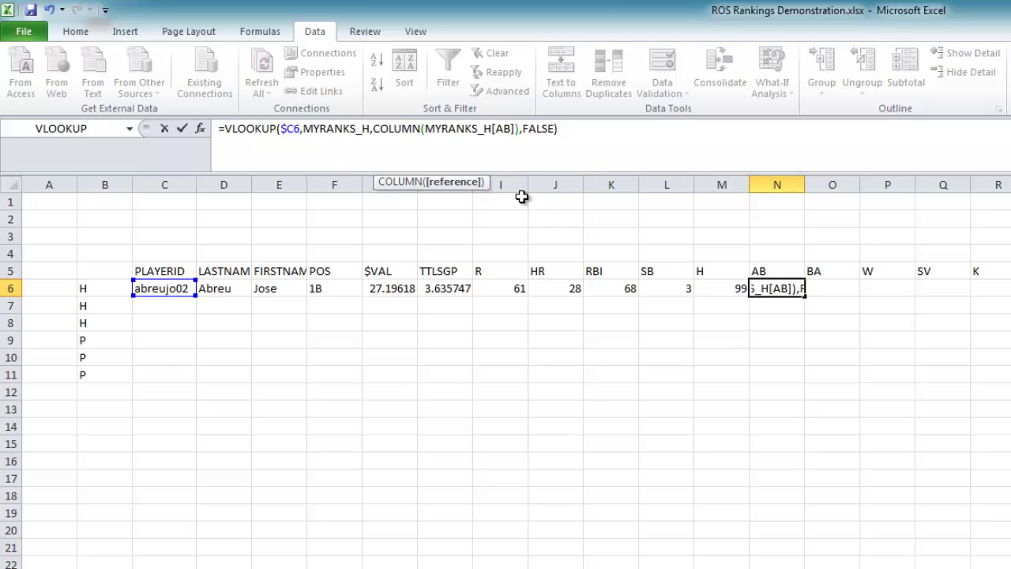
key("Return")
key("Up")
key("Right")
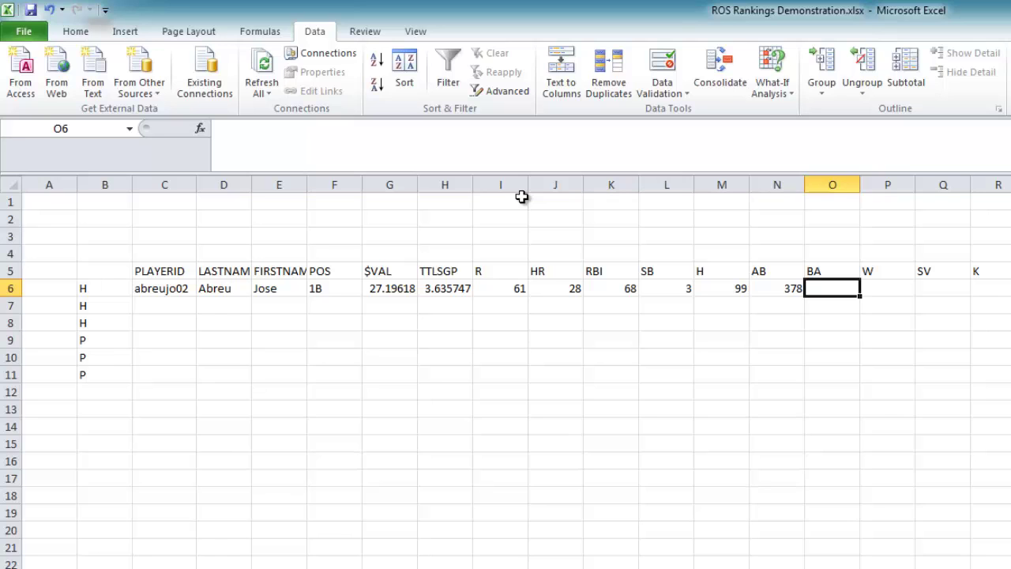
- Enter =M6/N6 in O6 for a batting average of 0.261905
type("=")
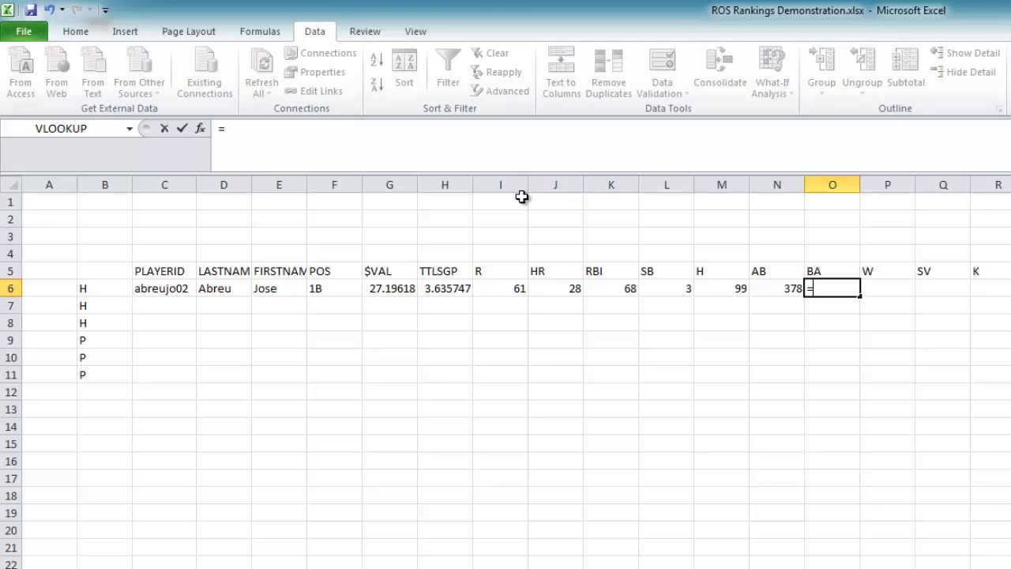
left_click(713, 286)
type("/")
left_click(773, 286)
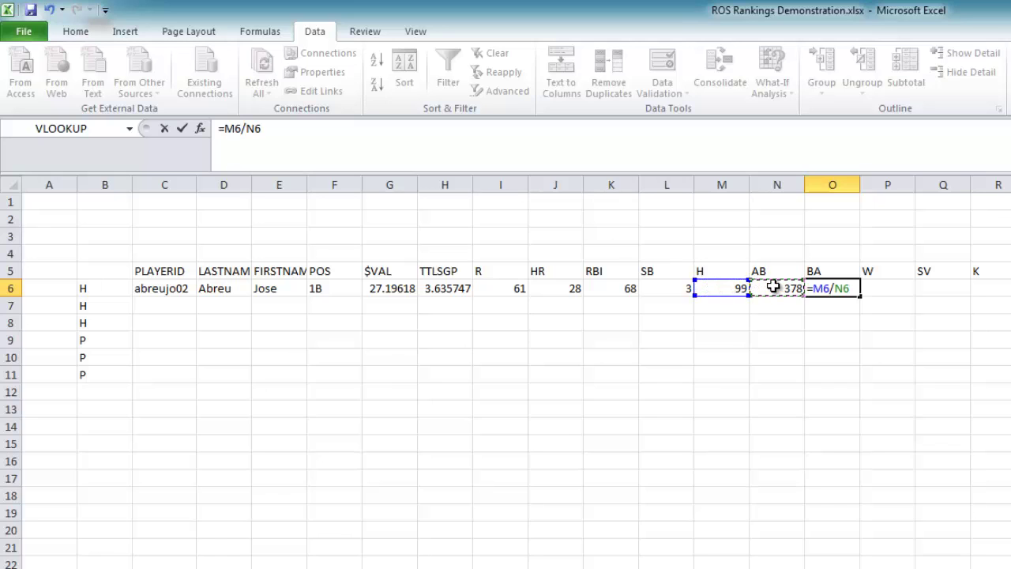
key("Return")
key("Up")
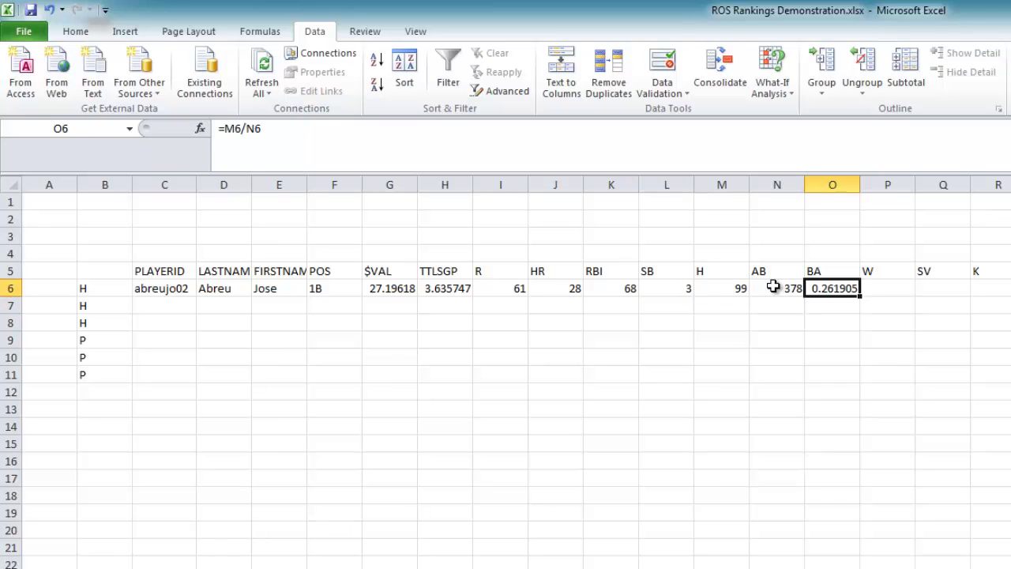
- Fill the player row C6:O6 down into rows 7 and 8
left_click_drag(853, 288, 165, 286)
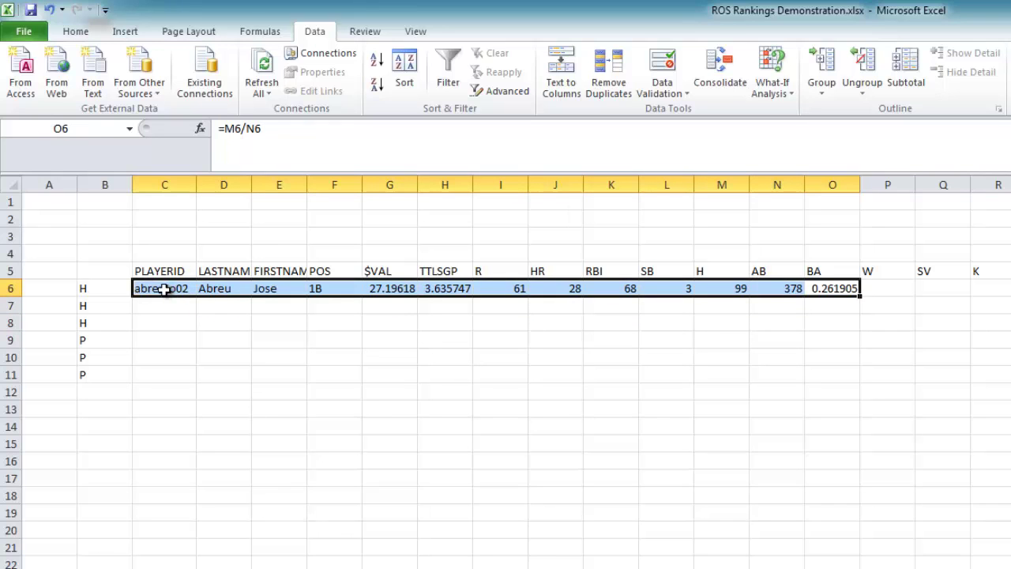
left_click_drag(860, 296, 862, 332)
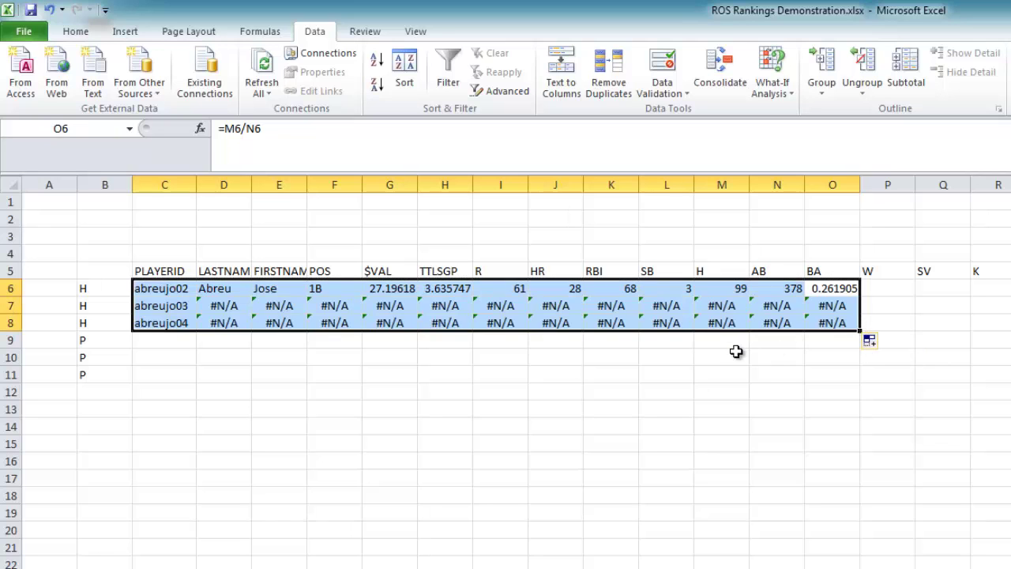
left_click(706, 355)
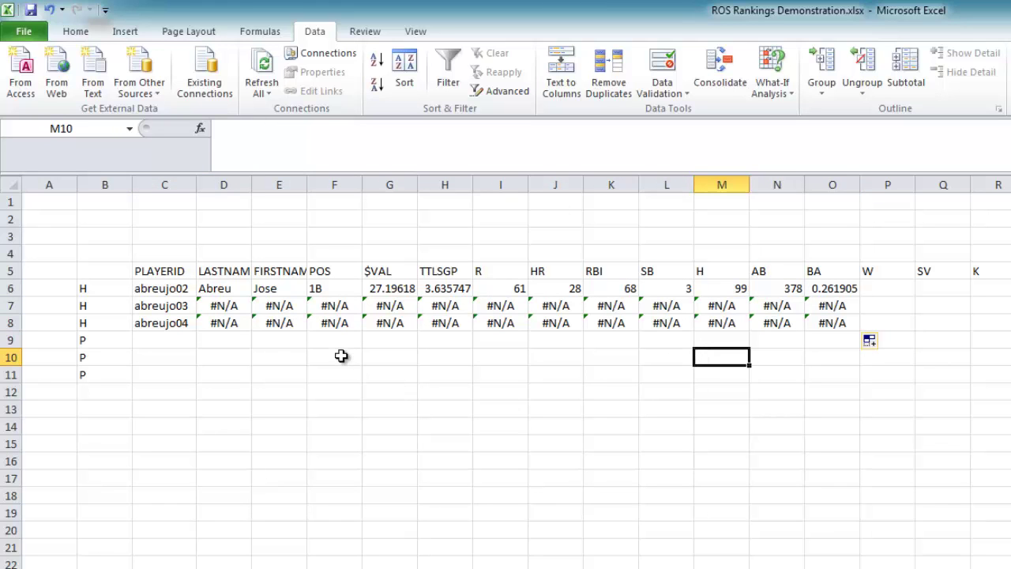
left_click(181, 306)
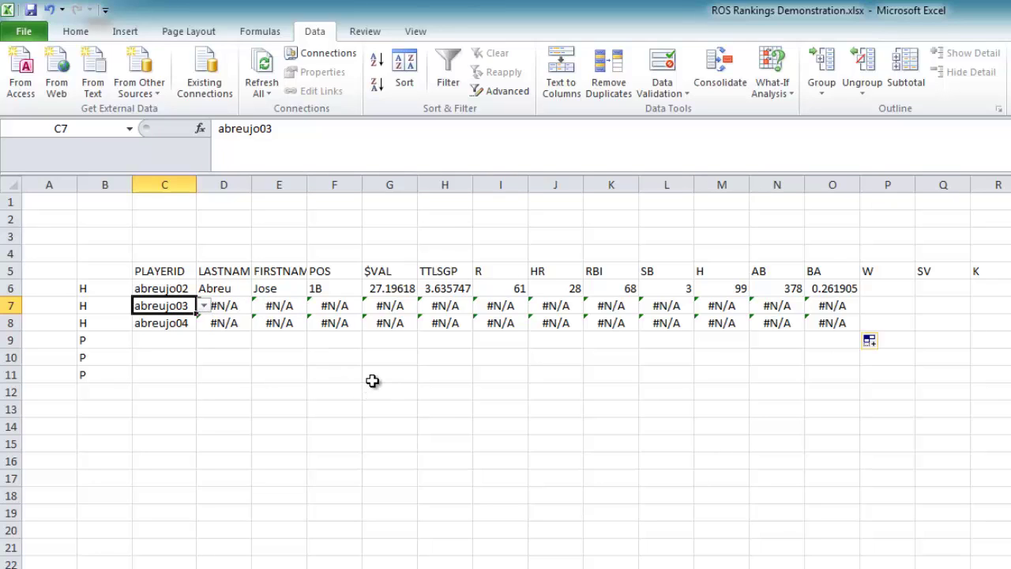
left_click(233, 287)
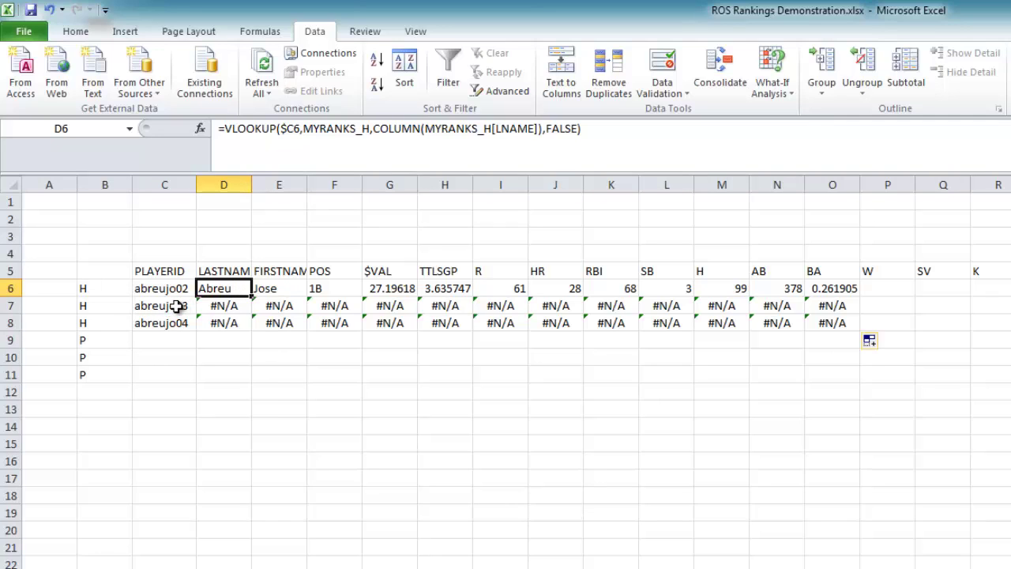
left_click(185, 306)
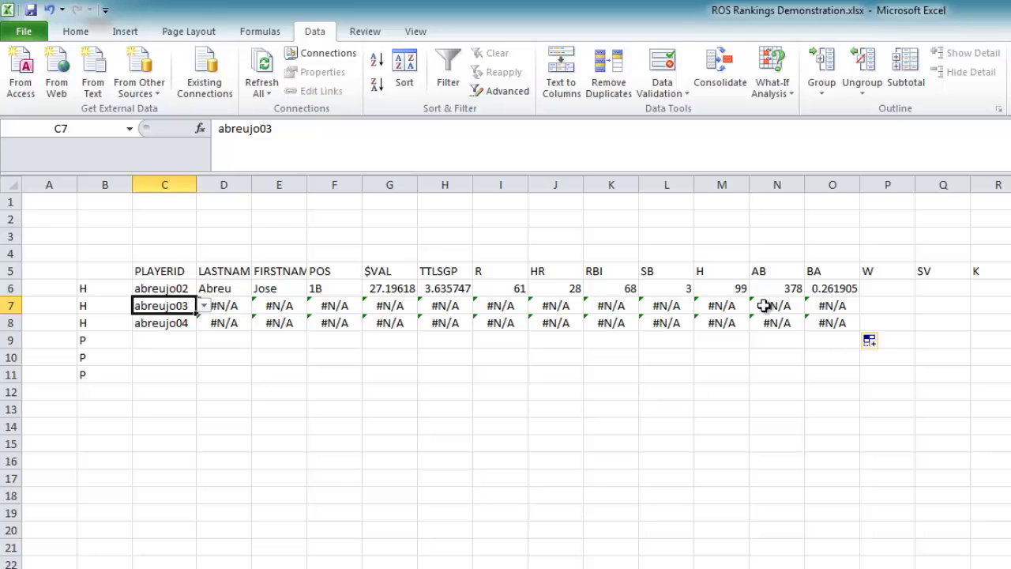
left_click(216, 290)
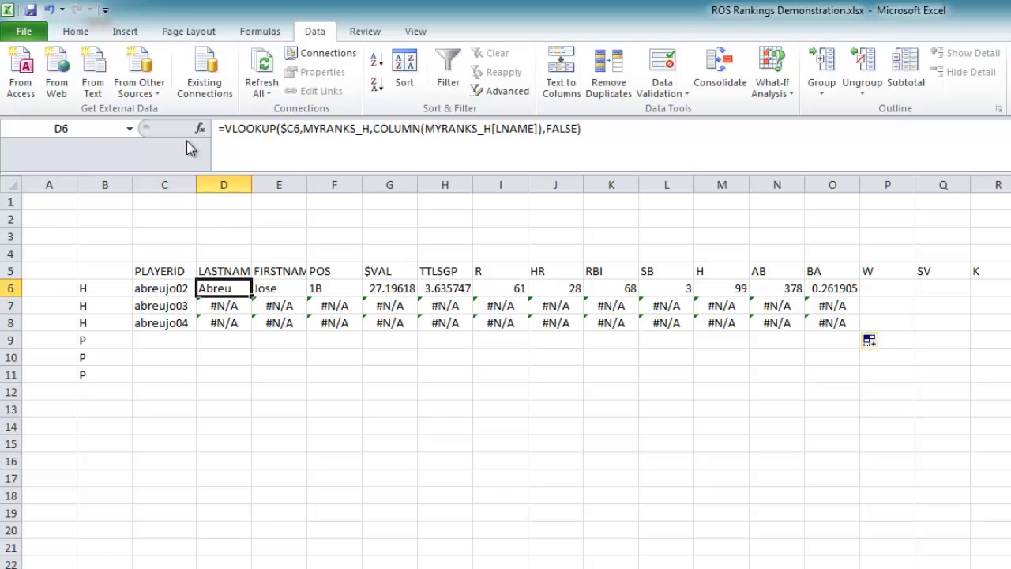
left_click(224, 127)
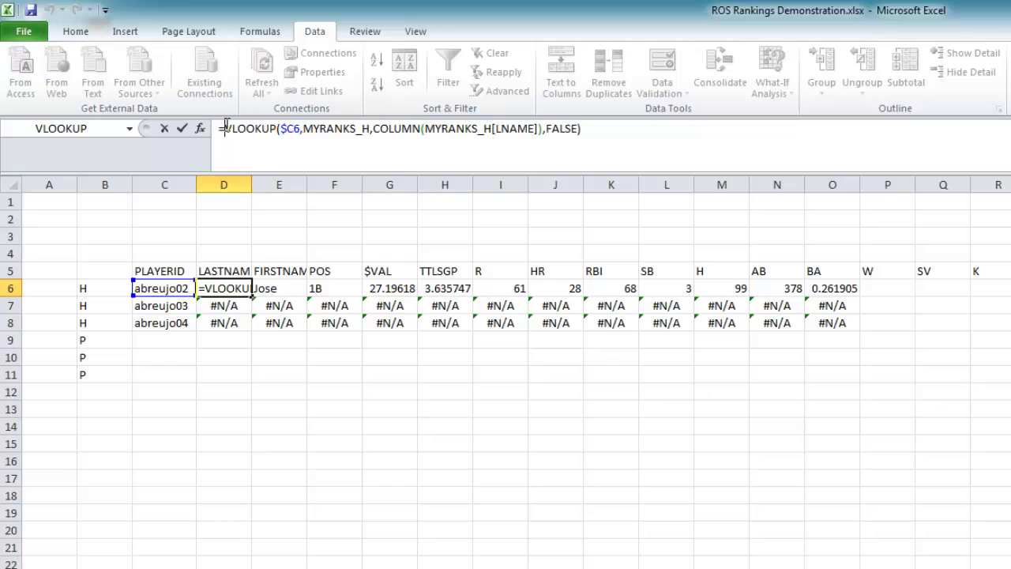
- Wrap D6's last-name lookup in IFERROR(...,"") and fill it down through D8
type("IFFE")
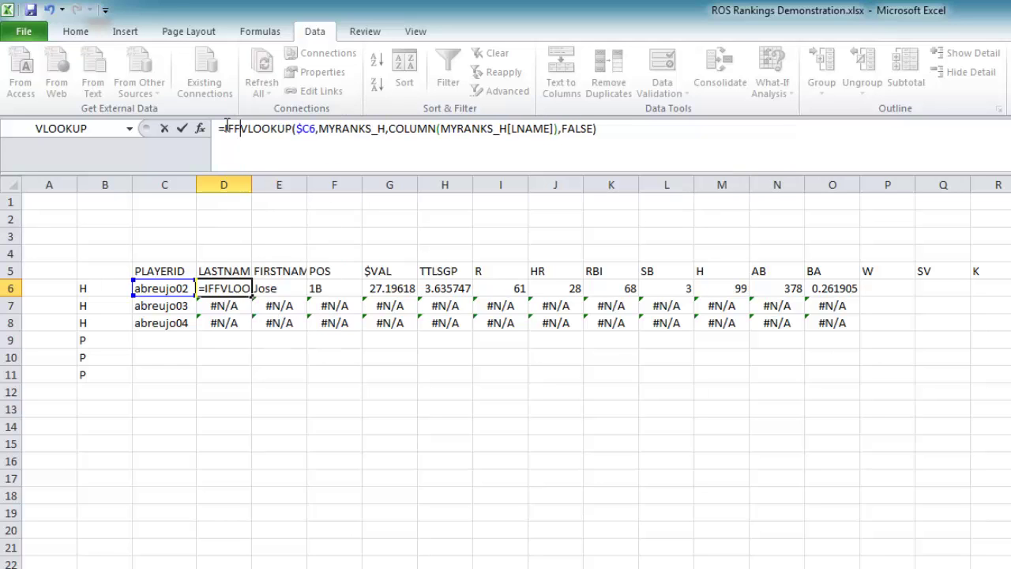
key("BackSpace")
key("BackSpace")
type("ERROR")
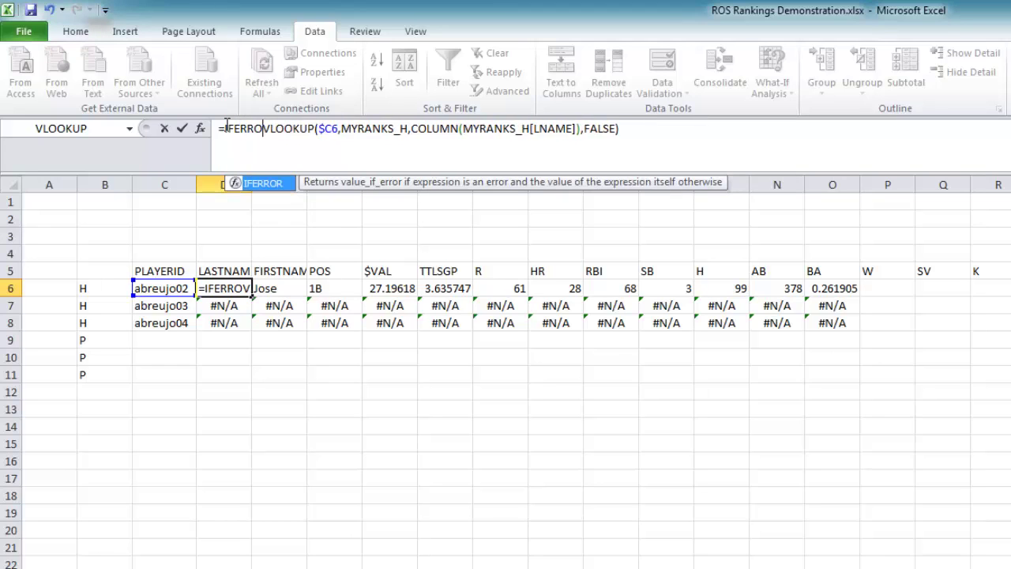
type("(")
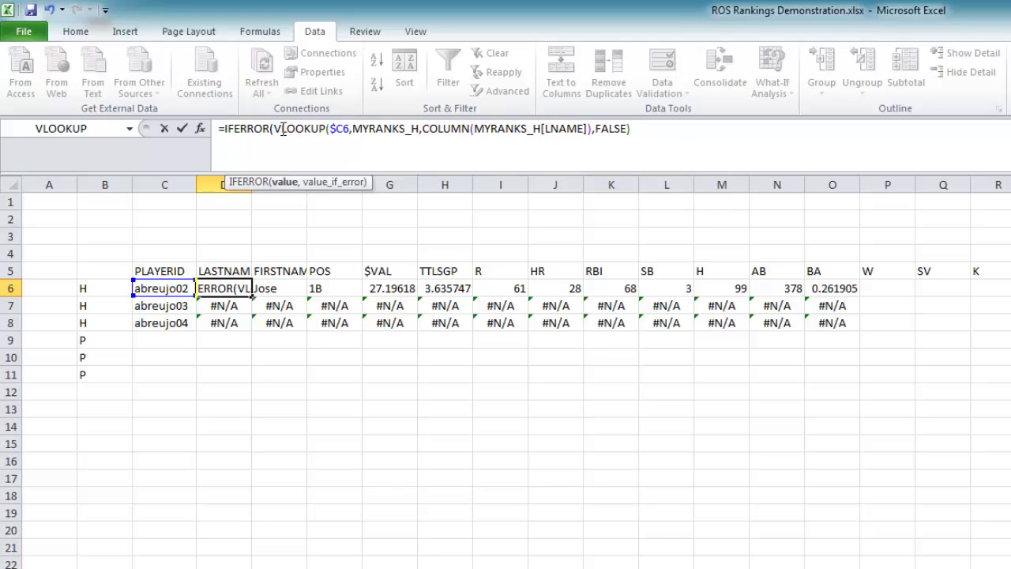
left_click_drag(273, 129, 227, 132)
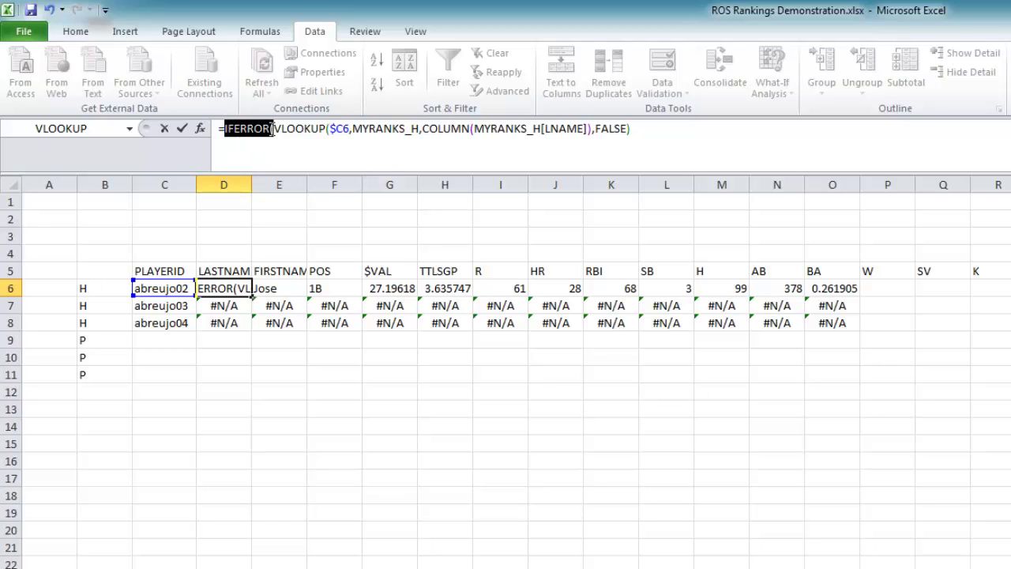
left_click(662, 133)
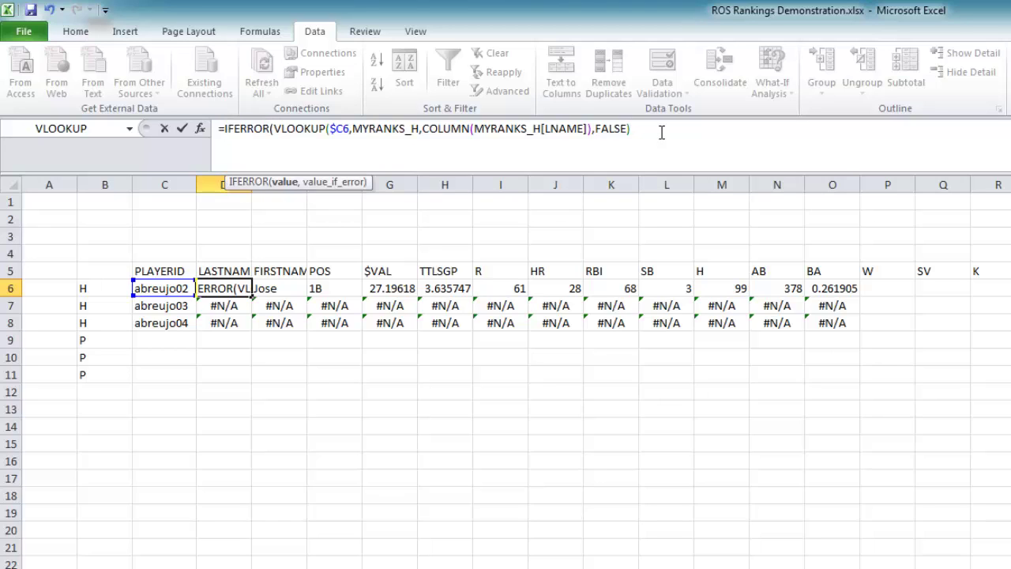
type(",")
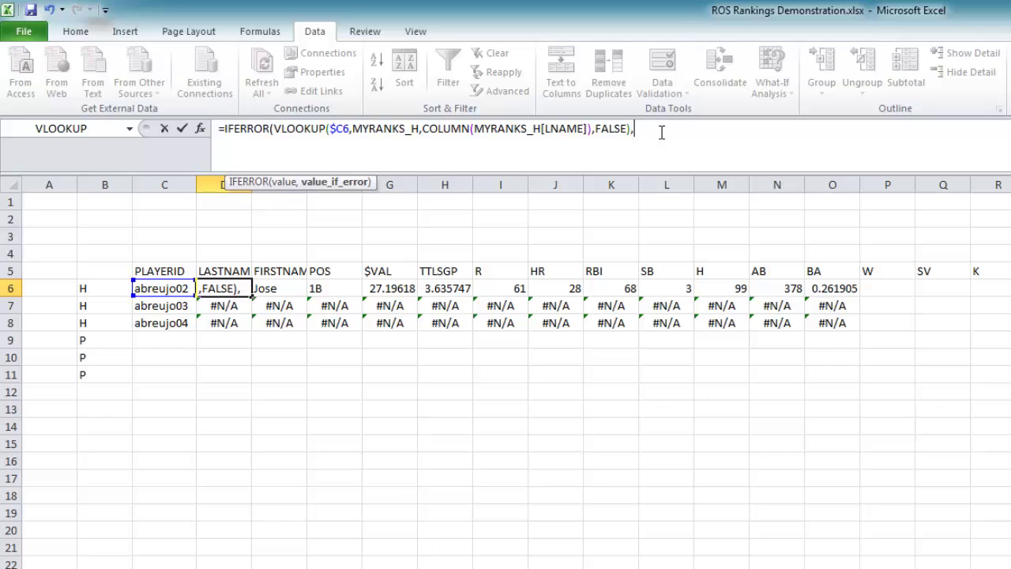
type("\"\")")
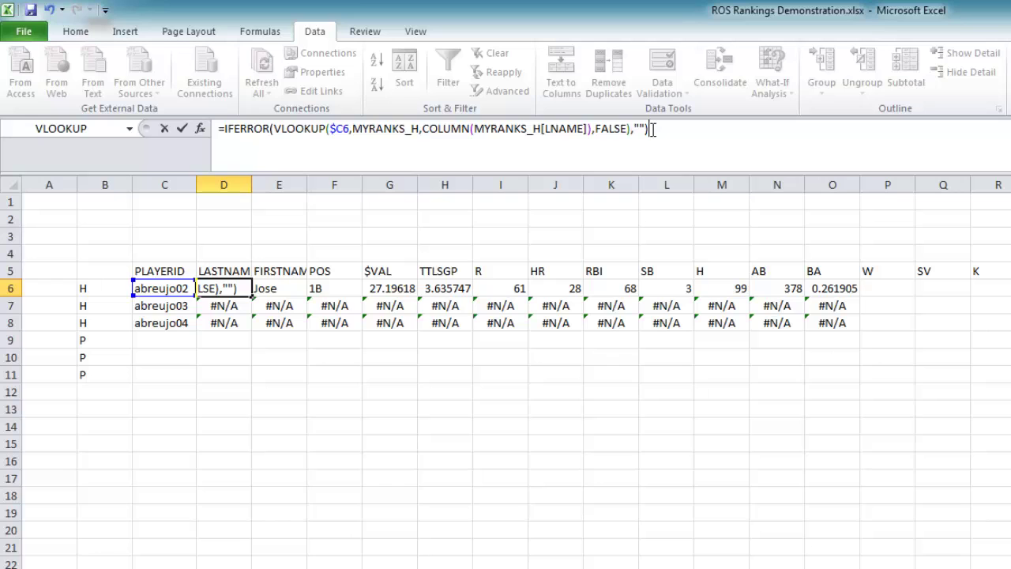
key("Return")
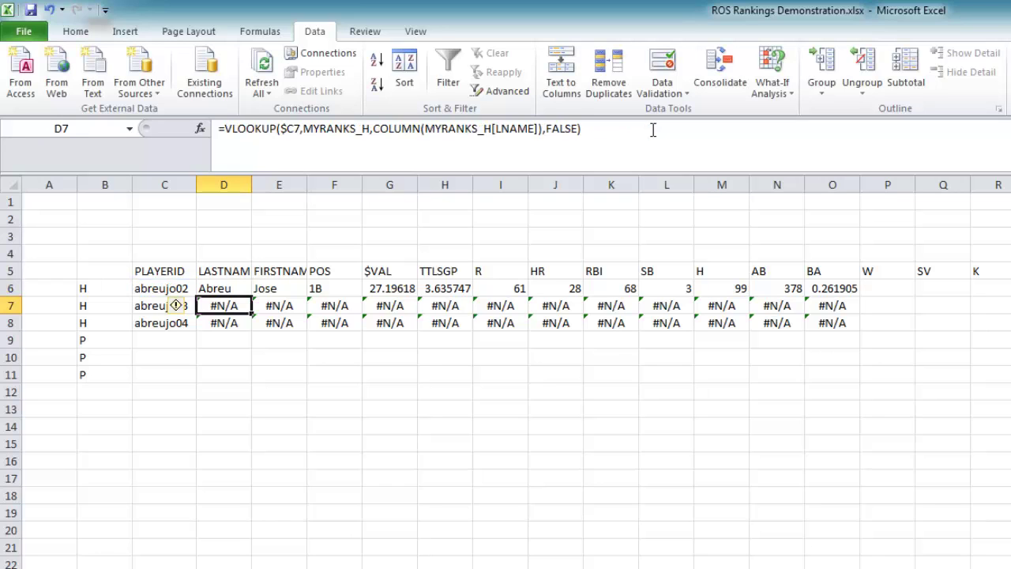
left_click(242, 288)
left_click_drag(247, 293, 247, 326)
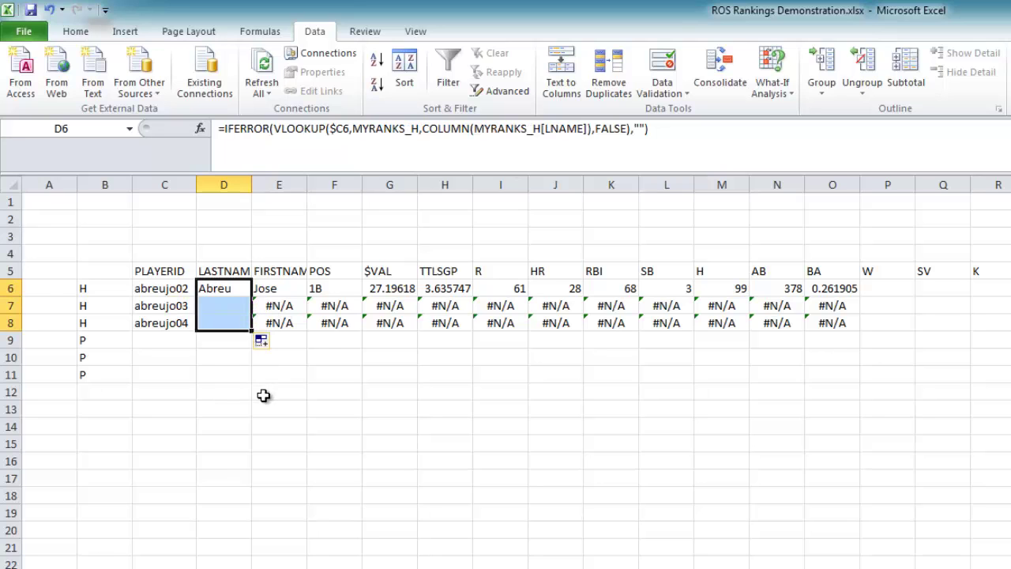
- Wrap E6's first-name VLOOKUP in IFERROR(...,"") and fill it down to E8
left_click(246, 287)
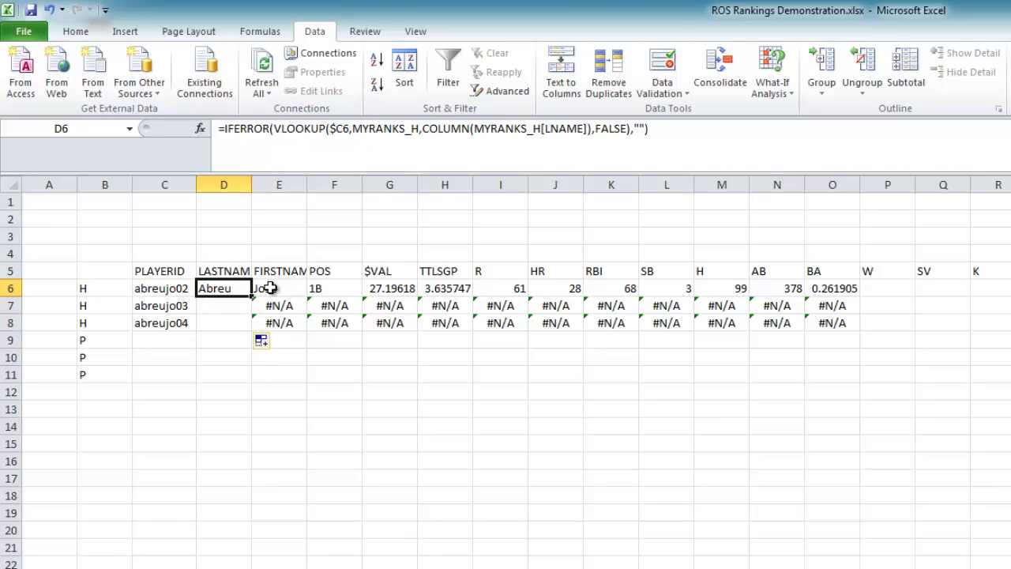
left_click(270, 288)
left_click(225, 128)
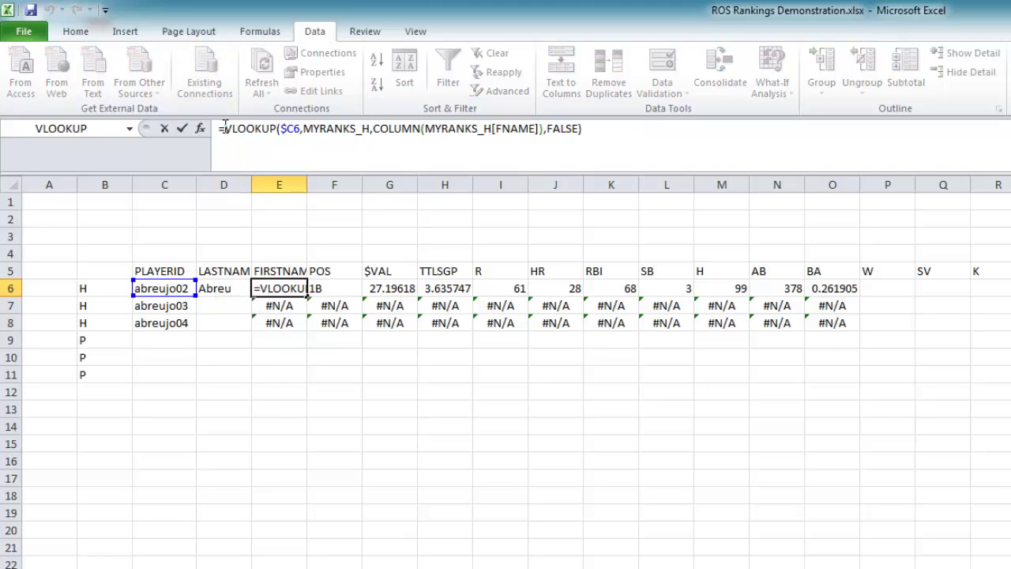
type("IFERROR(")
key("End")
type(",")
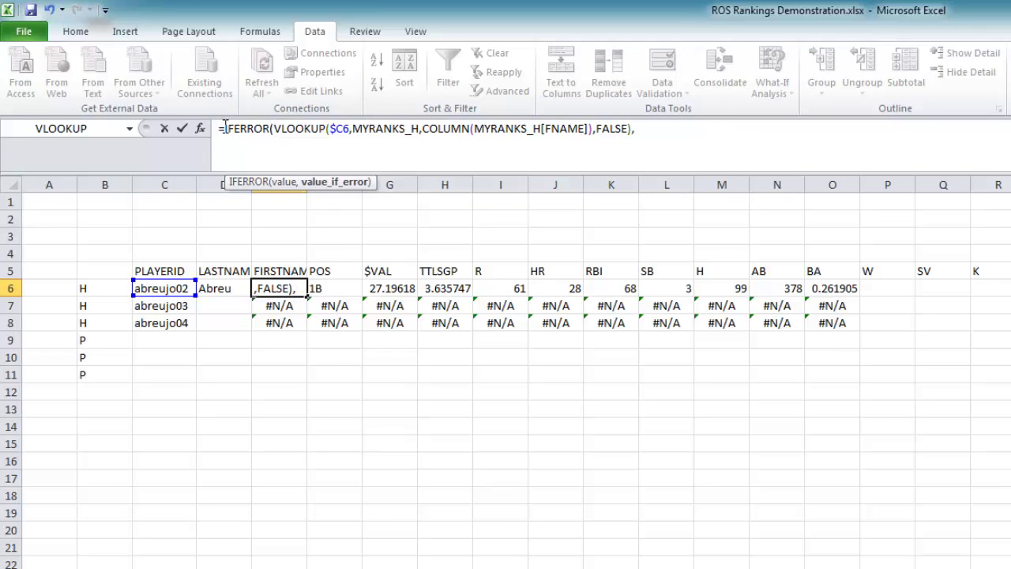
type("\"\")")
key("Return")
left_click(299, 289)
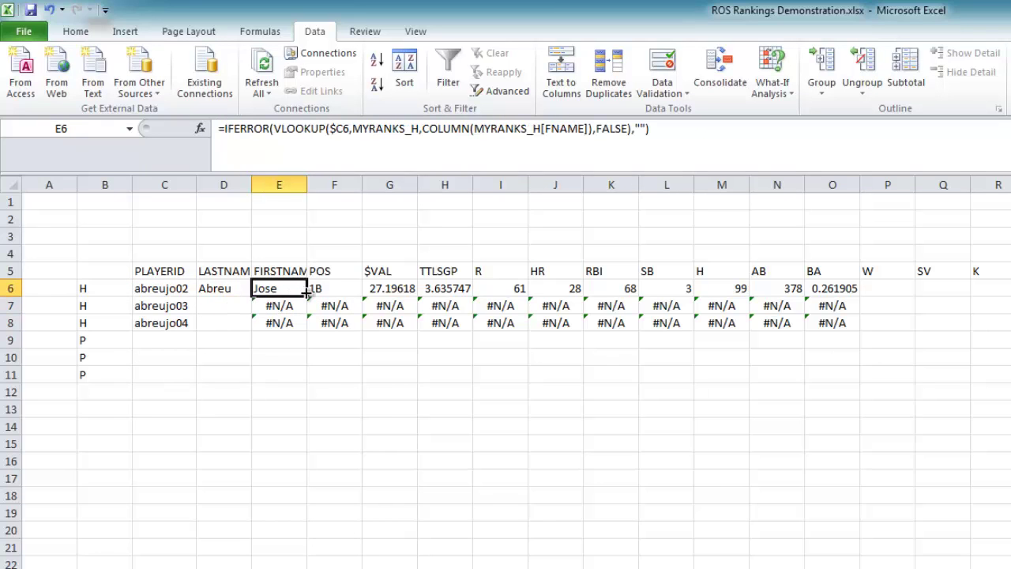
left_click_drag(306, 296, 305, 329)
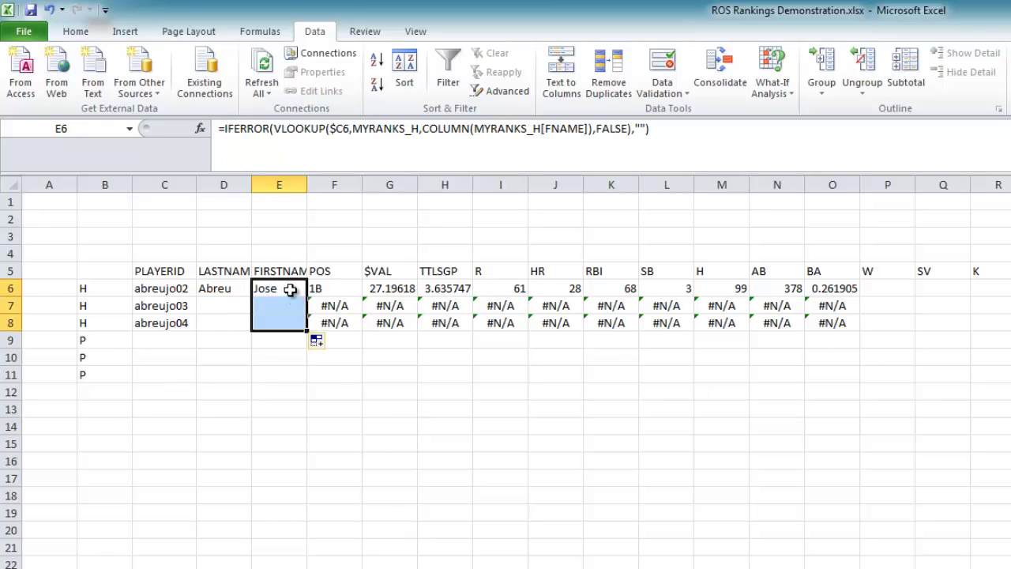
left_click(290, 290)
left_click(280, 306)
left_click(181, 308)
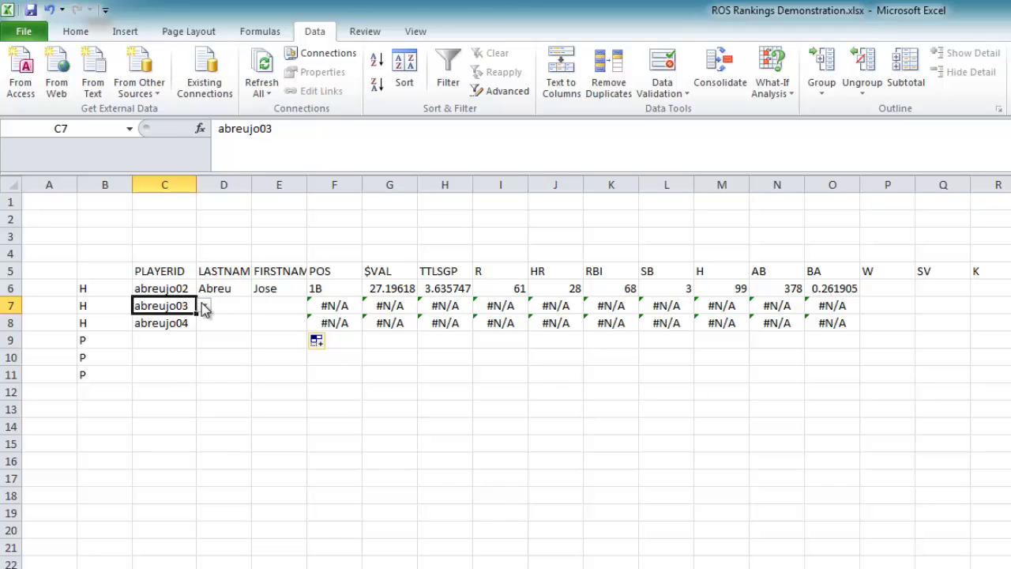
- Pick ackledu01 from C7's player ID list so row 7 shows Ackley's 2B stats
left_click(202, 306)
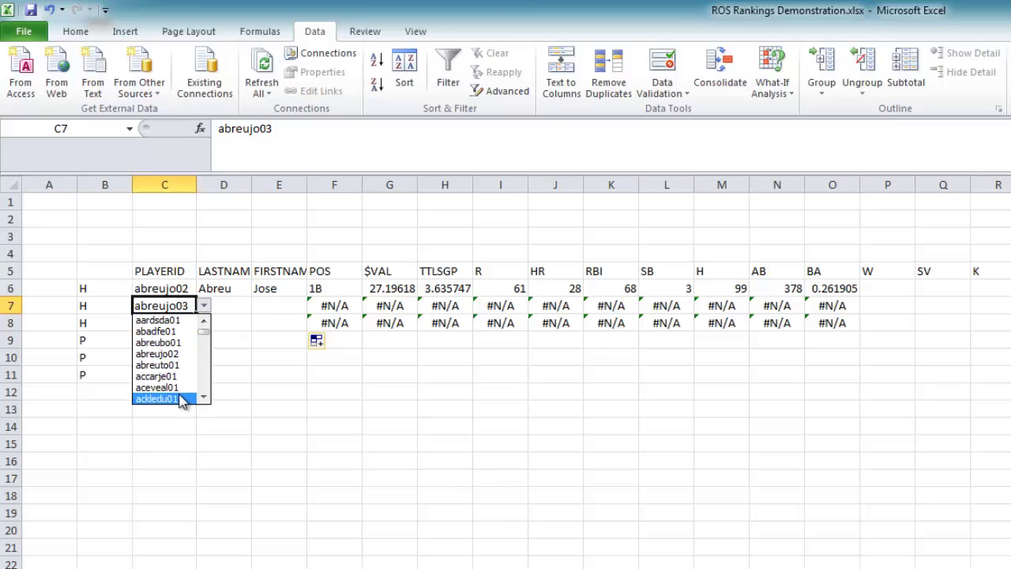
left_click(181, 399)
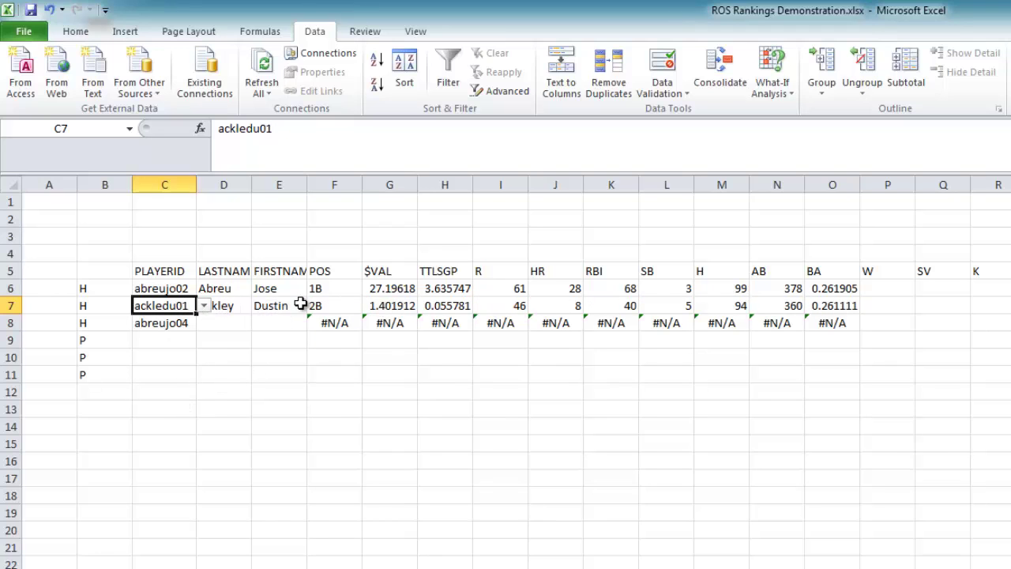
left_click(281, 320)
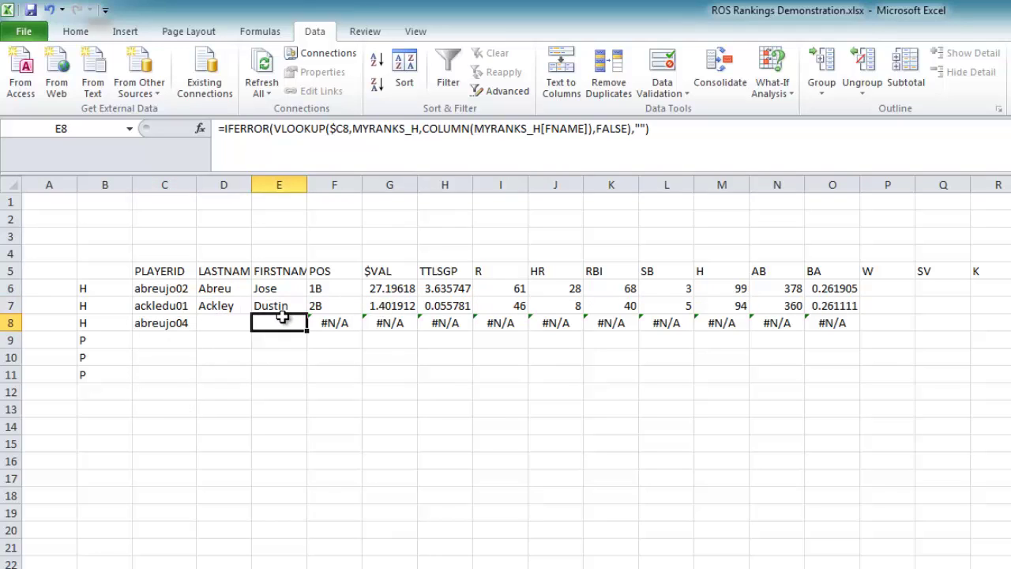
left_click(335, 289)
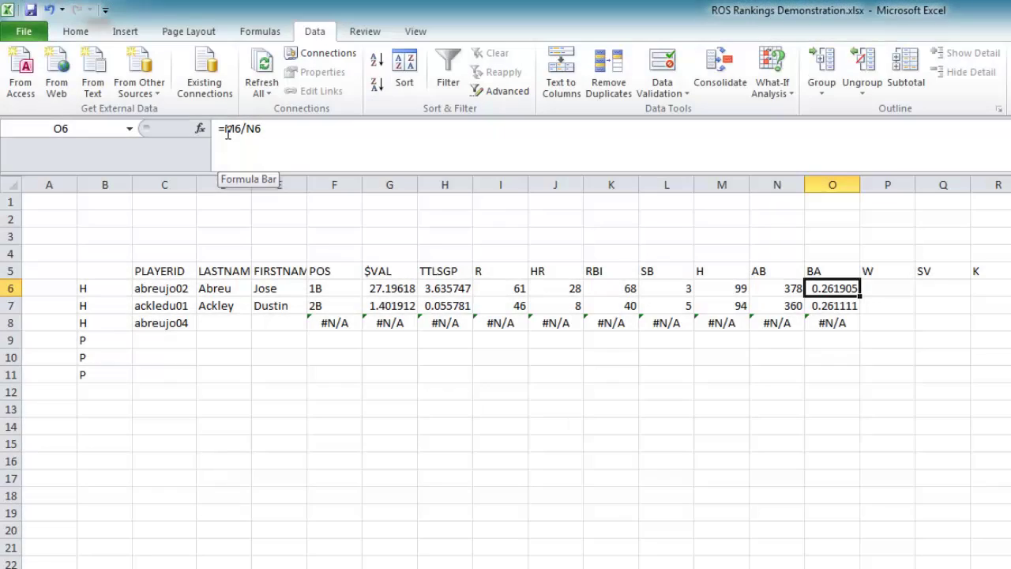
- Change O6's batting average formula to =IFERROR(M6/N6,"")
left_click(228, 133)
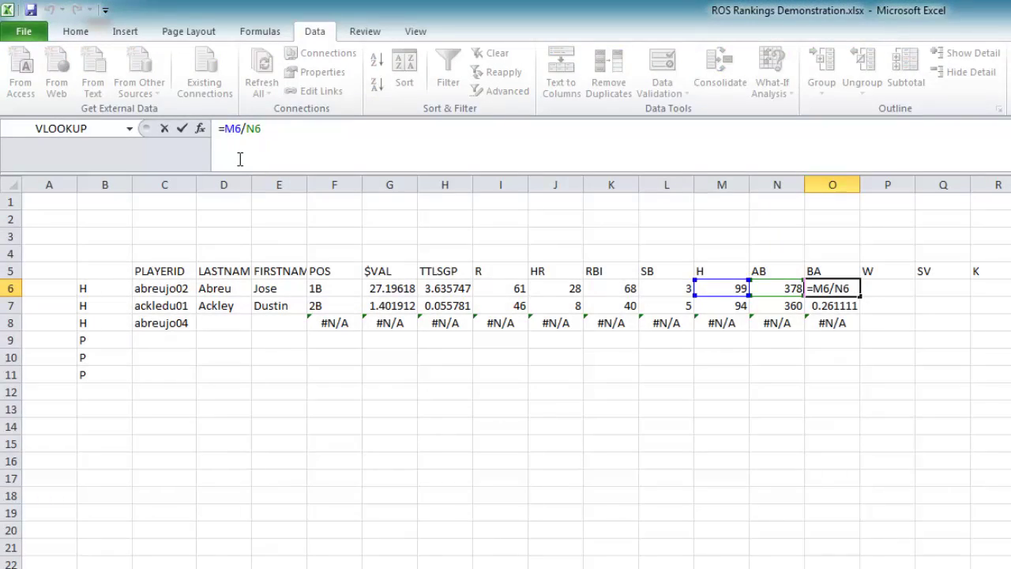
type("IFFE")
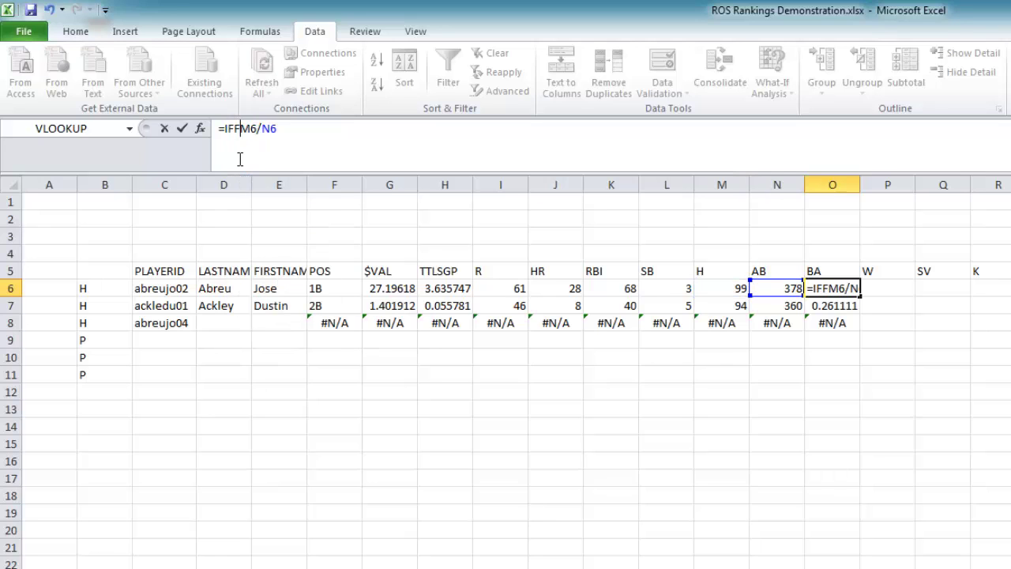
key("BackSpace")
key("BackSpace")
type("ERROR")
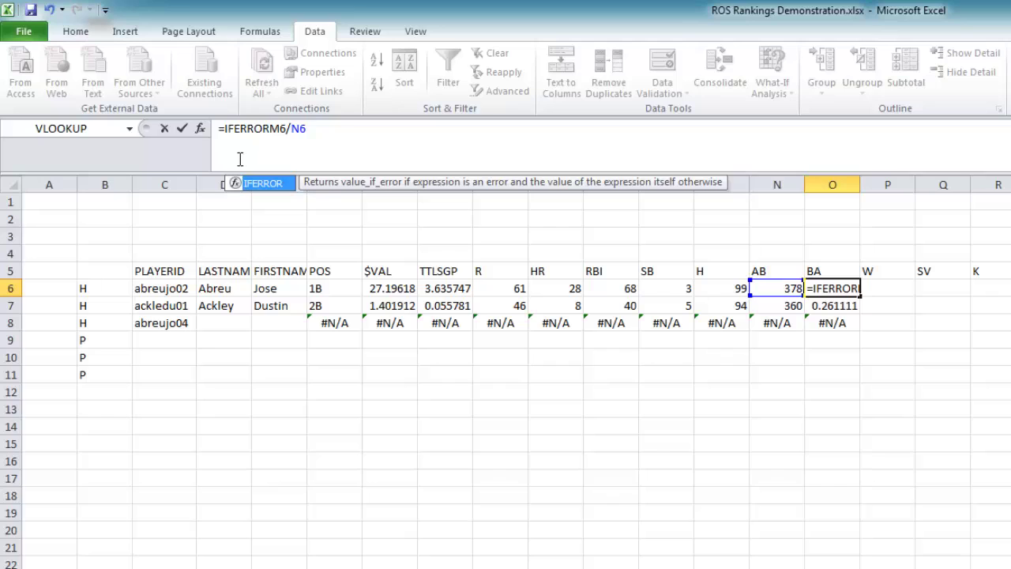
type("(")
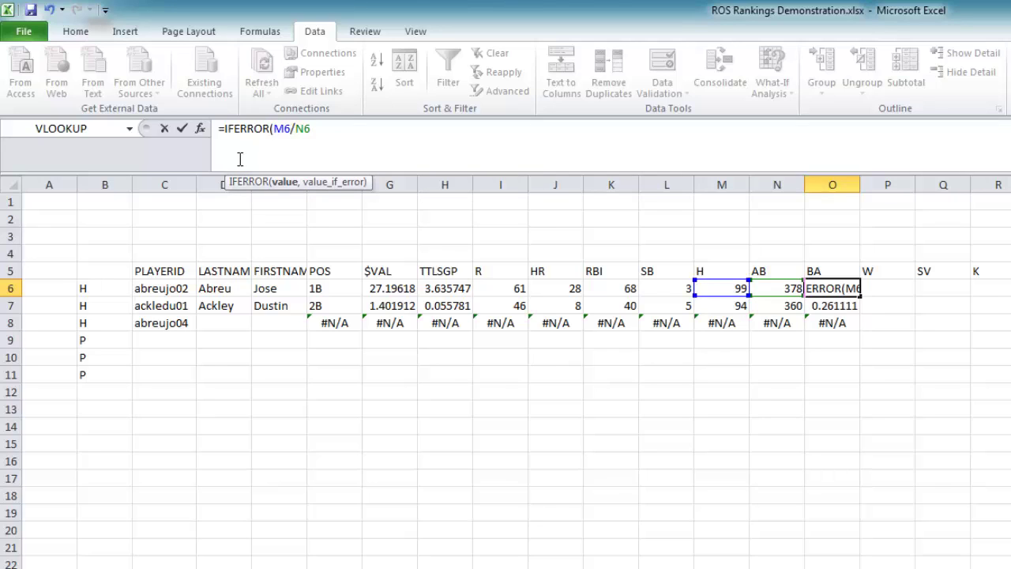
key("End")
type(",\"\")")
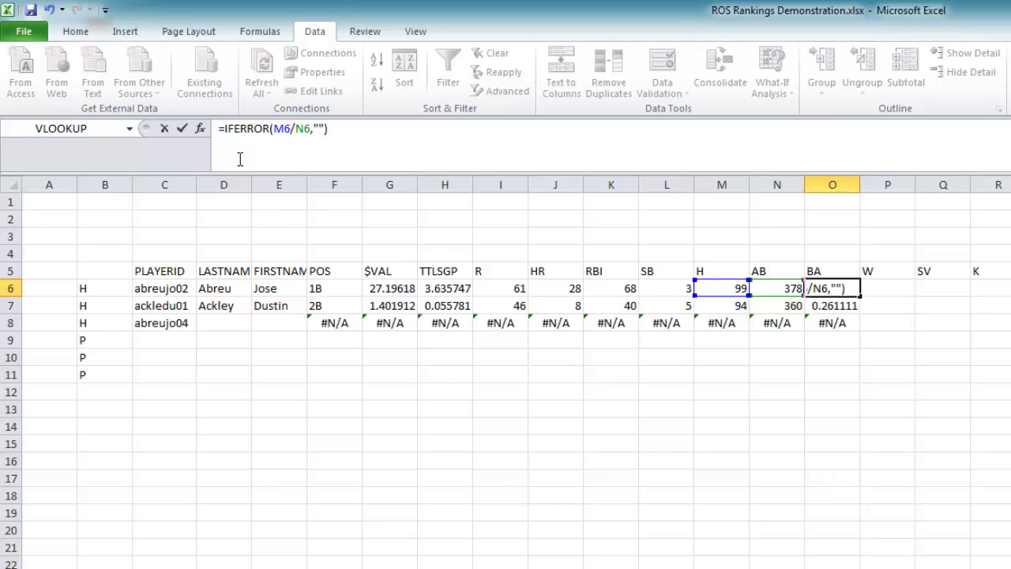
key("Return")
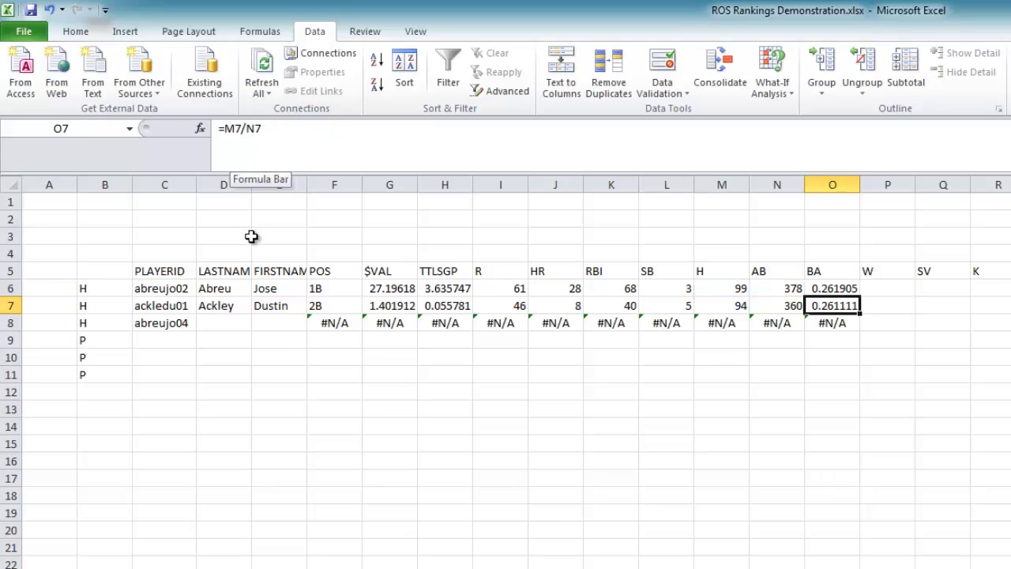
- Copy row 6's formulas C6:O6 down through row 8, then bring up C7's player ID list
left_click(179, 288)
left_click_drag(178, 288, 829, 296)
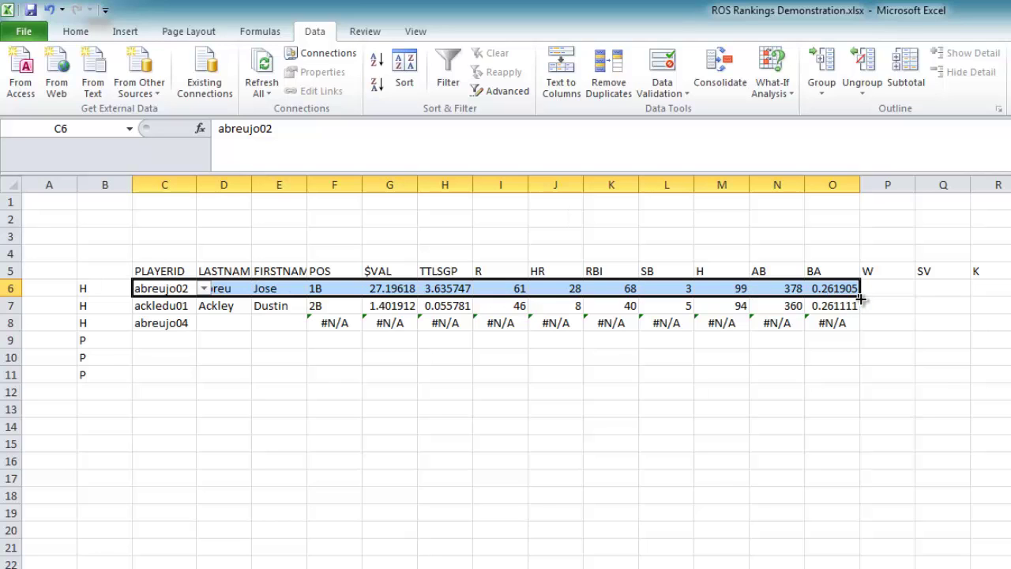
left_click_drag(859, 296, 861, 332)
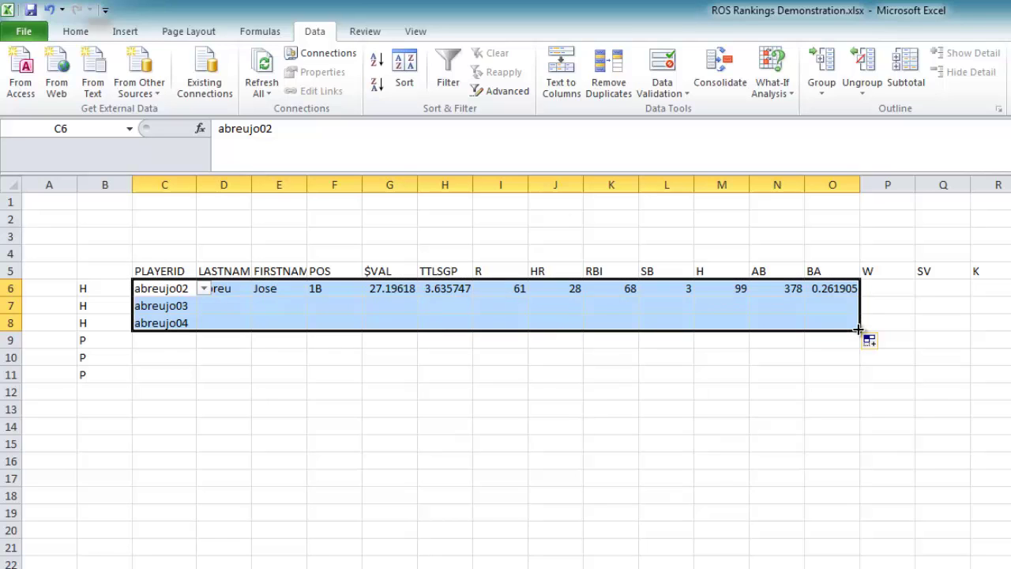
left_click(662, 406)
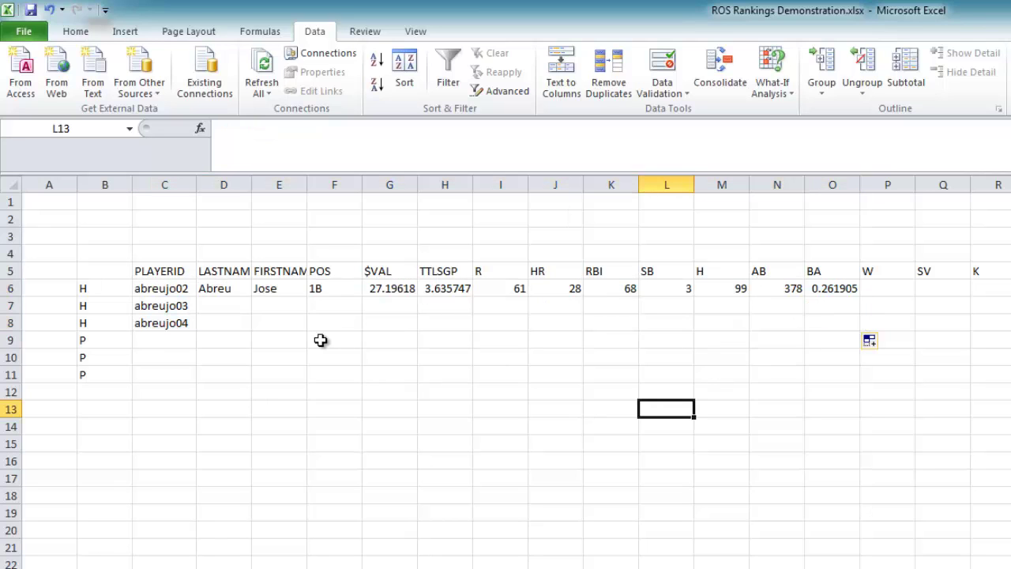
left_click(182, 308)
left_click(205, 305)
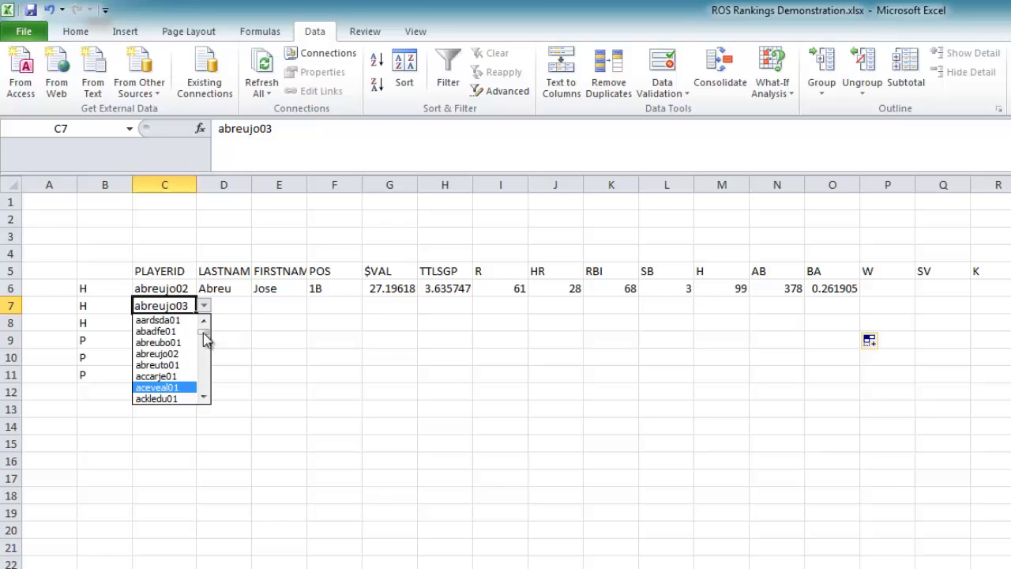
- Choose kinslia01 as the second player in C7 and clear the player ID in C8
mouse_move(204, 337)
left_mouse_down()
mouse_move(205, 365)
mouse_move(205, 342)
left_mouse_up()
left_click(206, 341)
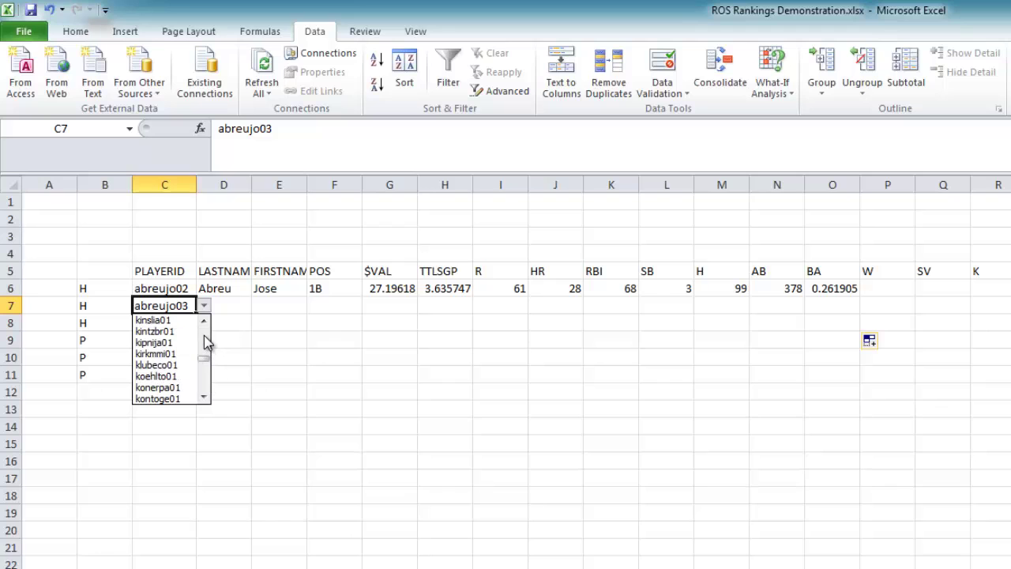
left_click(158, 320)
left_click(269, 328)
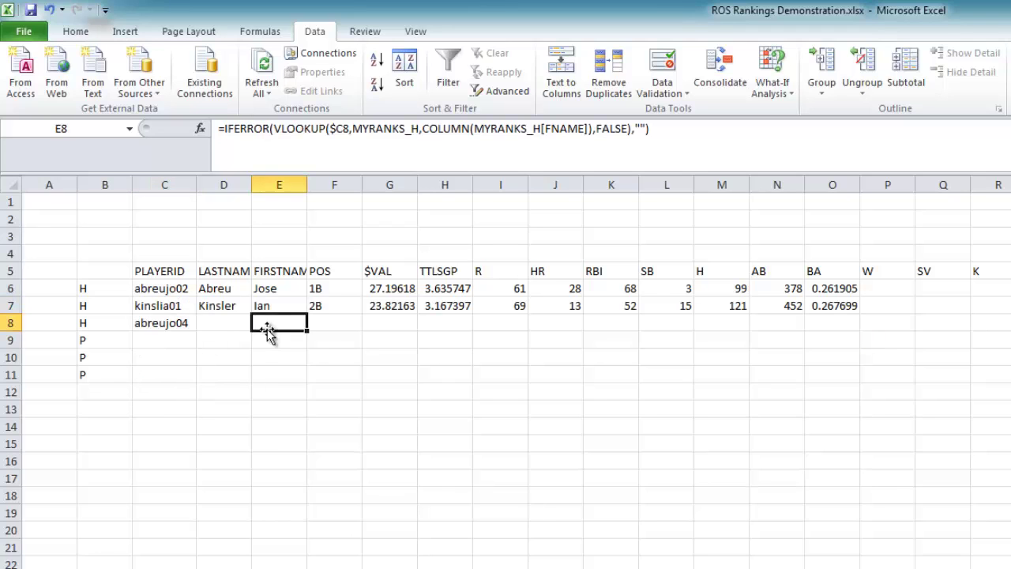
left_click(174, 326)
key("Delete")
key("Down")
key("Up")
key("Up")
key("Up")
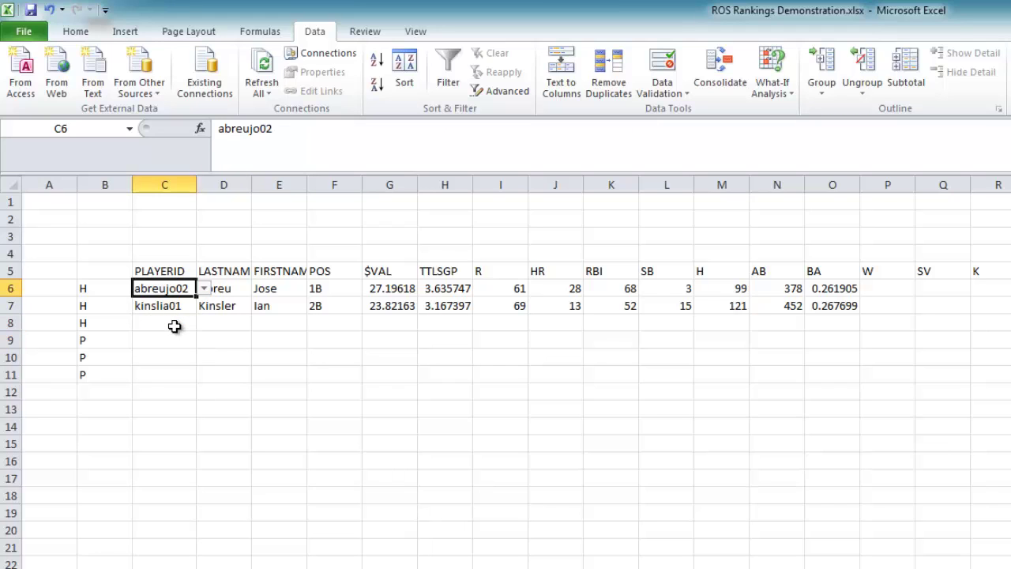
key("Down")
key("Down")
key("Down")
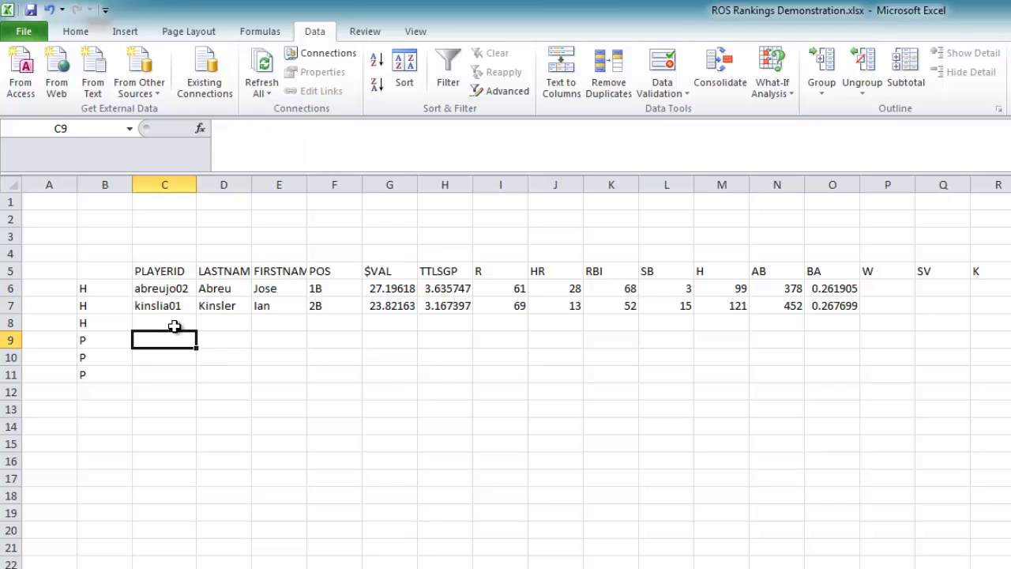
left_click(175, 306)
key("ctrl+c")
key("Down")
key("Down")
key("ctrl+v")
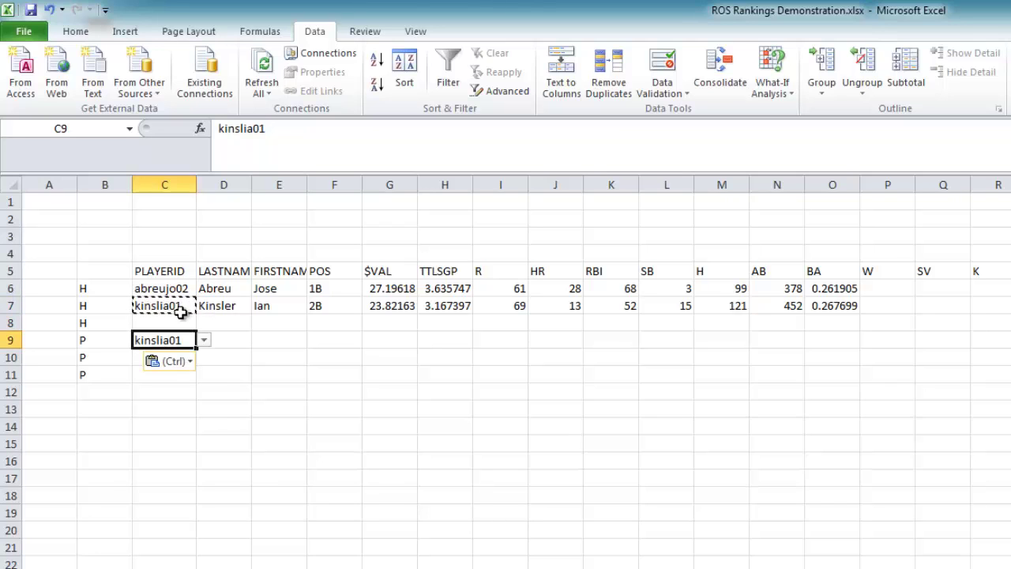
left_click(203, 339)
key("Escape")
left_click(241, 340)
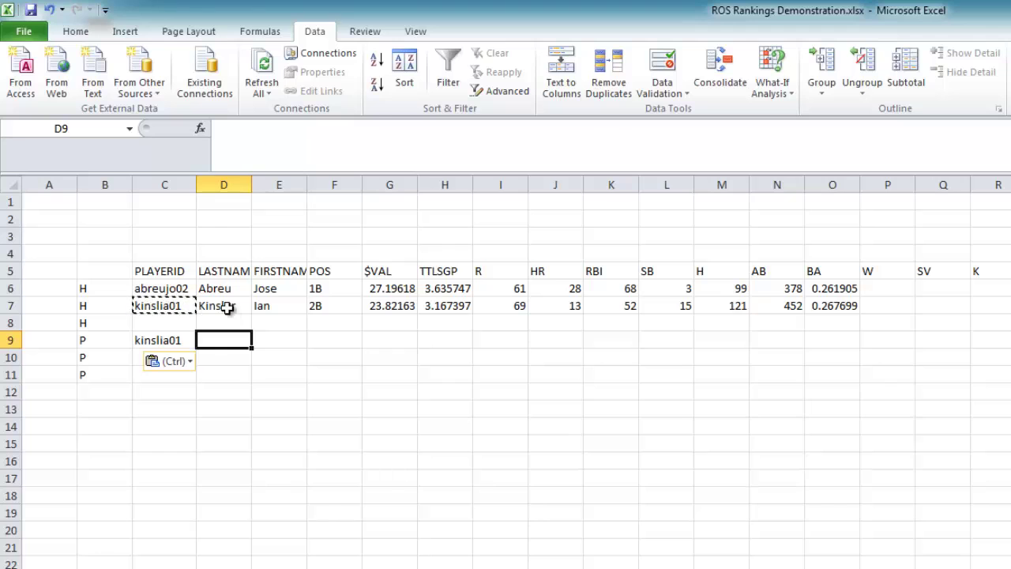
- Fill row 9 with the lookup formulas from D8:O8
left_click(227, 308)
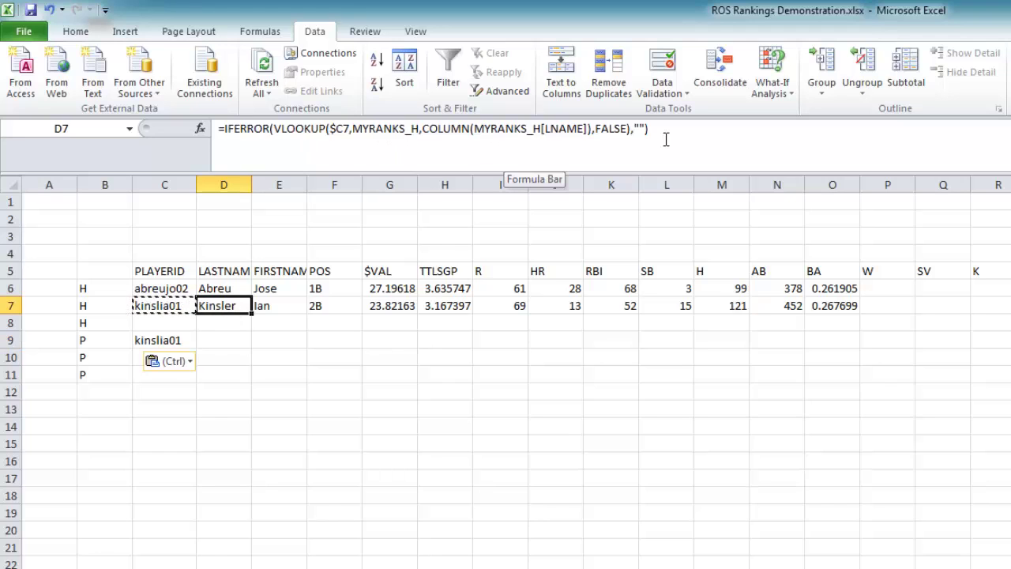
left_click(389, 427)
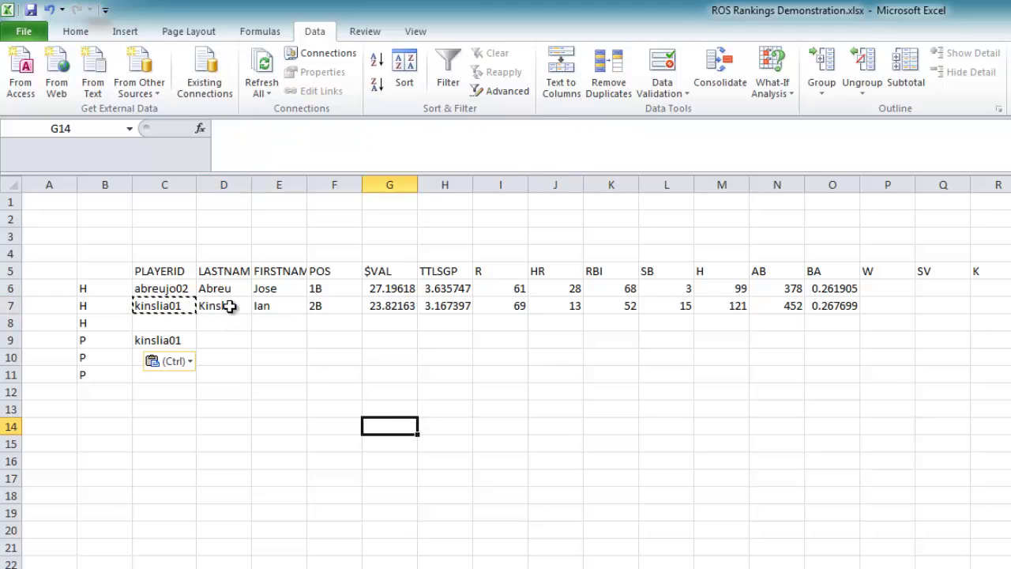
left_click_drag(229, 322, 861, 348)
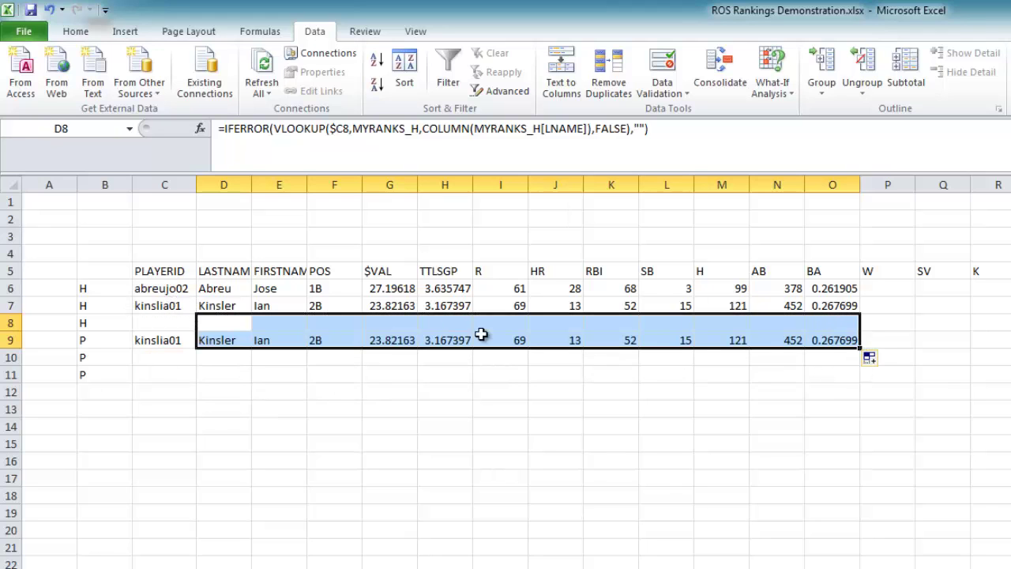
left_click(226, 340)
- Pick kershcl01 from C9's player ID list
left_click(176, 342)
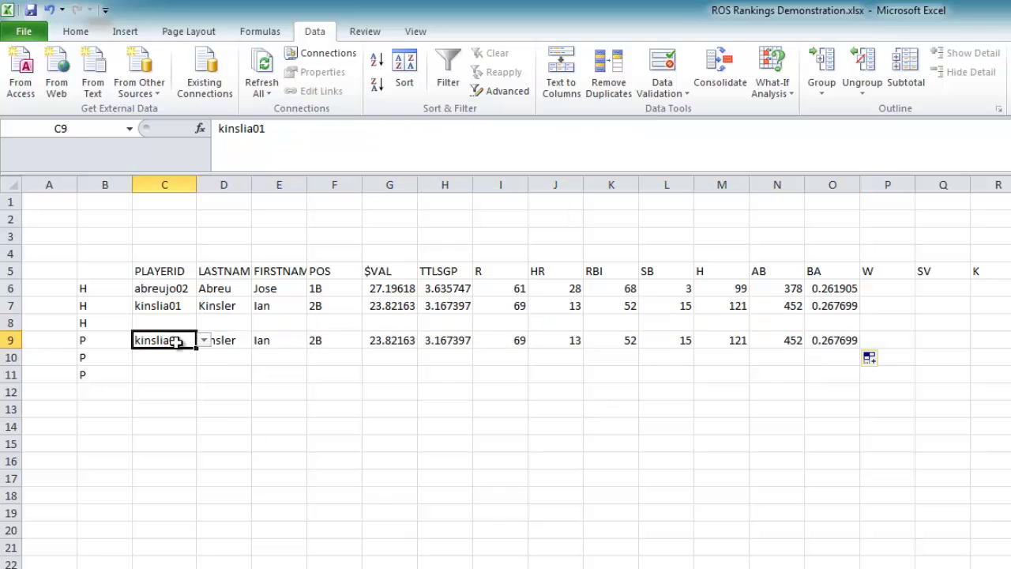
left_click(204, 341)
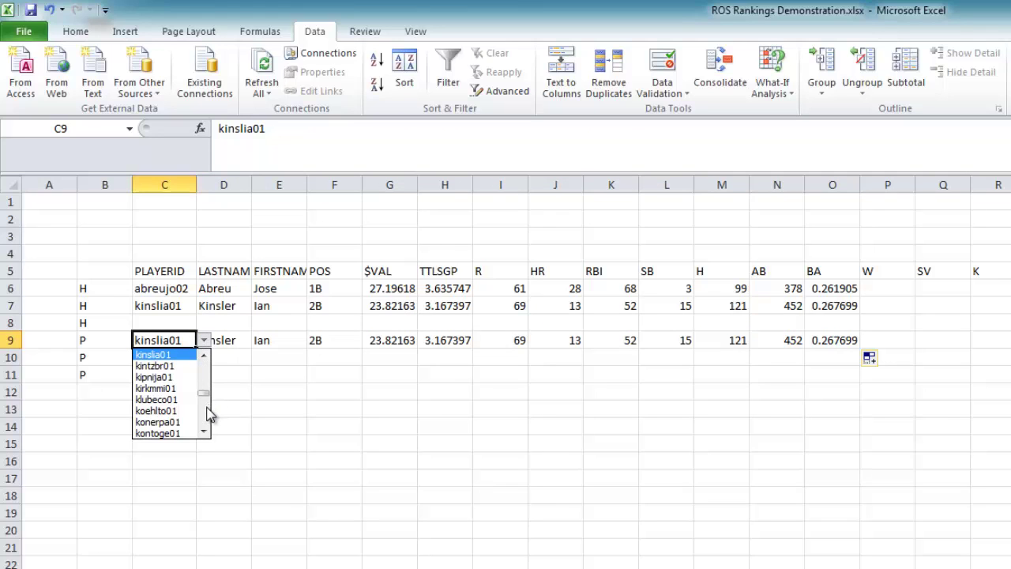
mouse_move(203, 393)
left_mouse_down()
mouse_move(205, 403)
mouse_move(208, 377)
left_mouse_up()
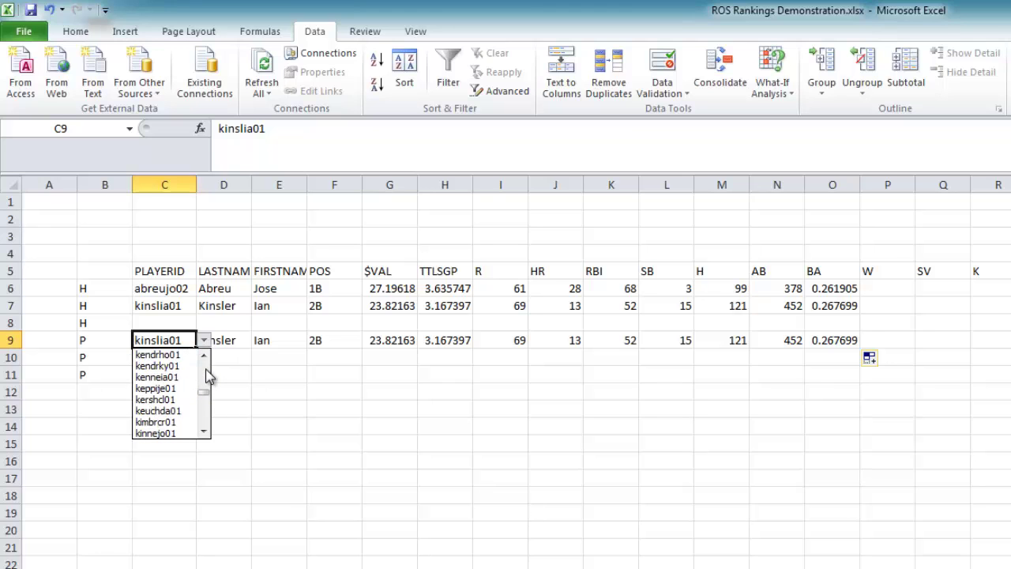
left_click(176, 399)
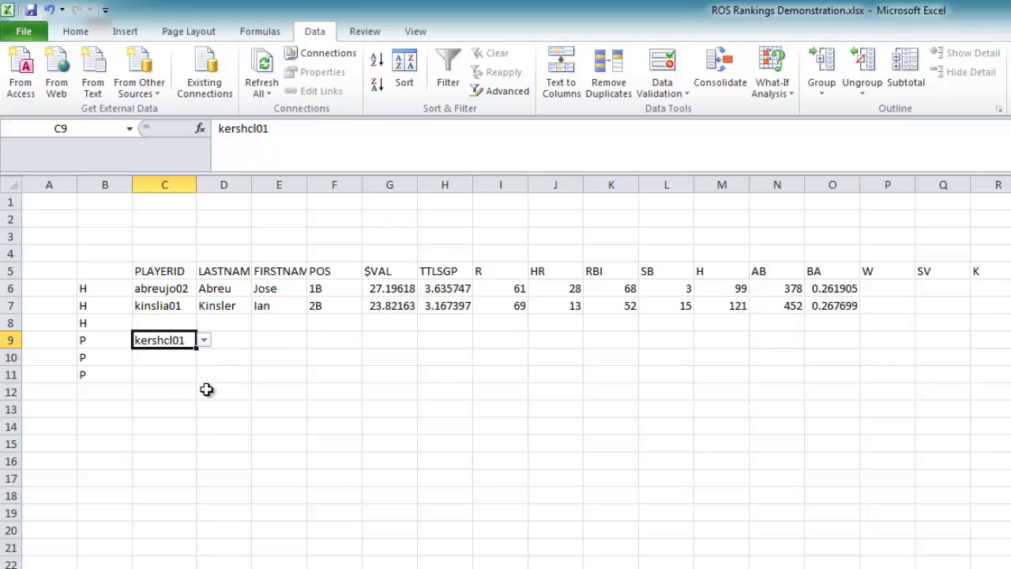
- Point D9's lookup at MYRANKS_P instead of MYRANKS_H so it shows Kershaw
left_click(235, 345)
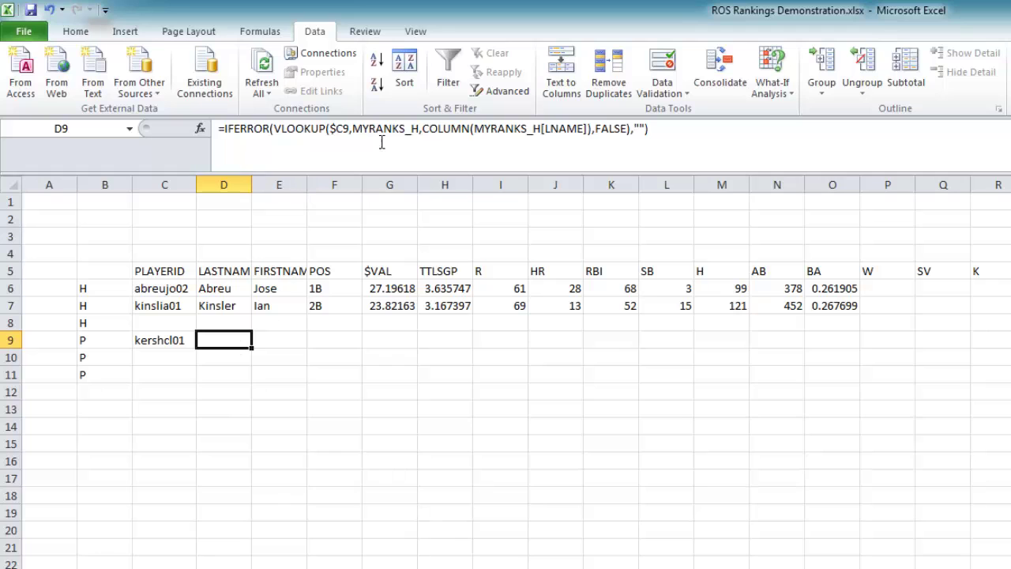
left_click(418, 128)
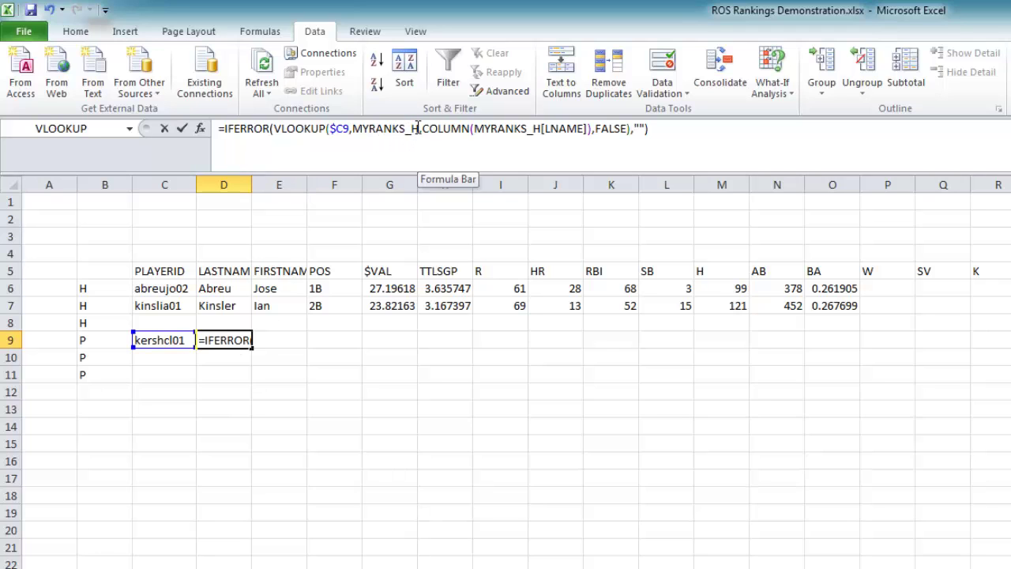
key("shift+Left")
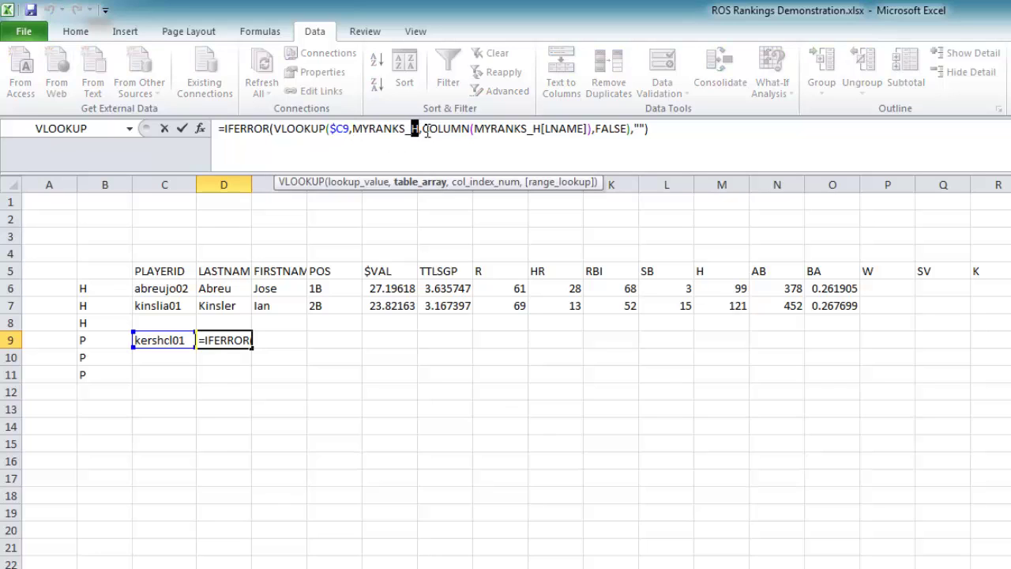
type("P")
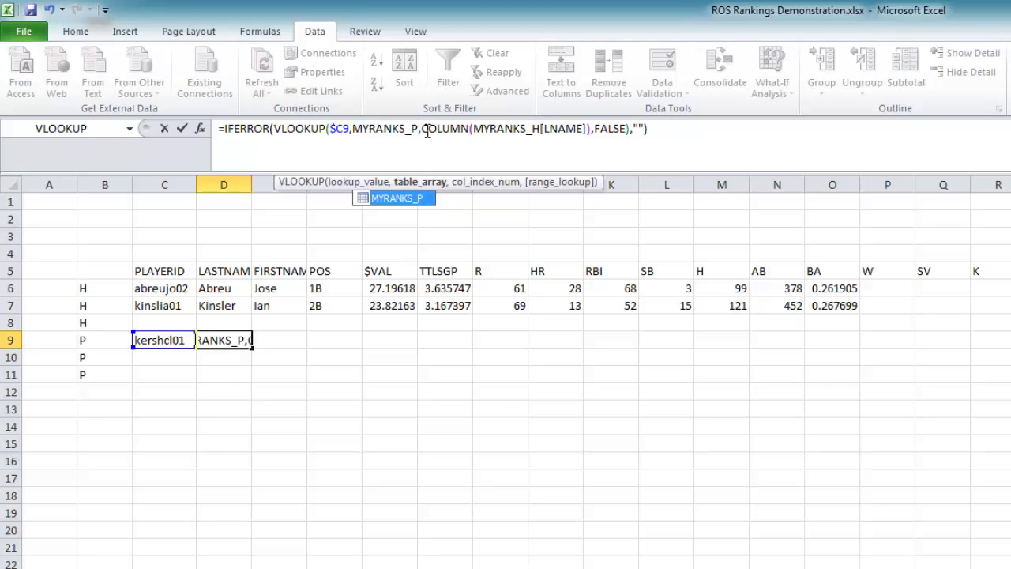
left_click(534, 127)
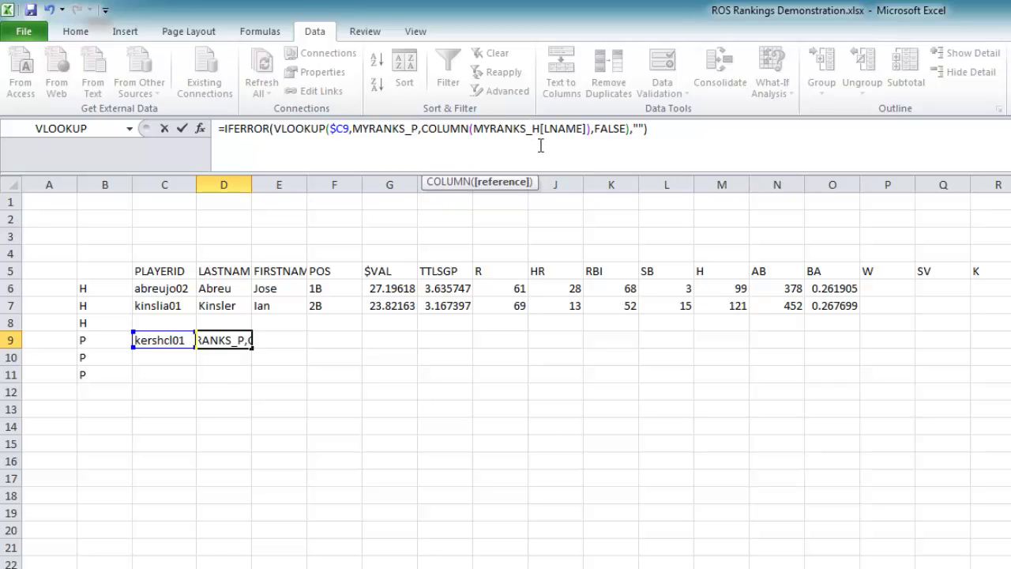
key("Delete")
type("P")
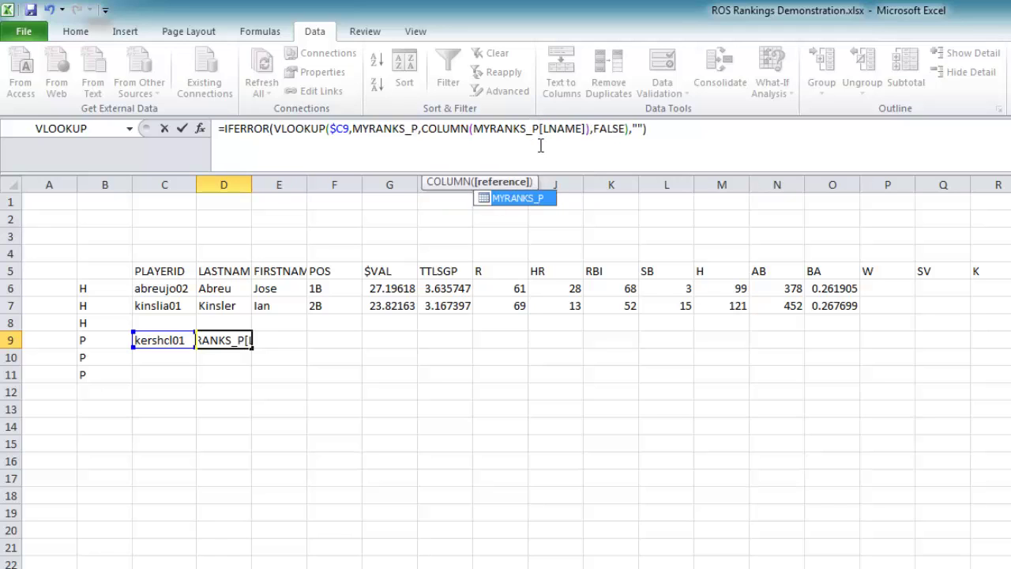
key("ctrl+Return")
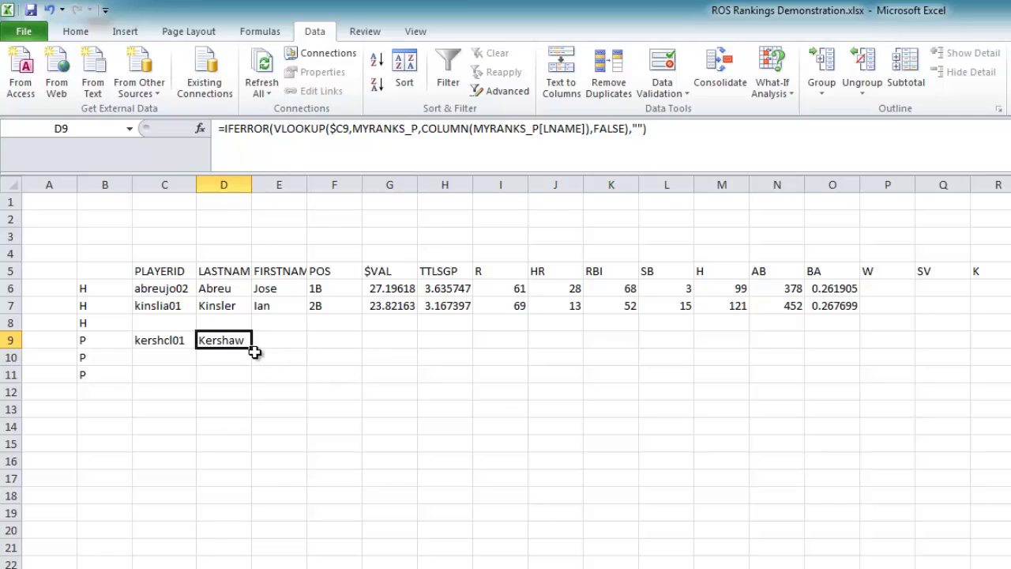
left_click_drag(254, 349, 452, 350)
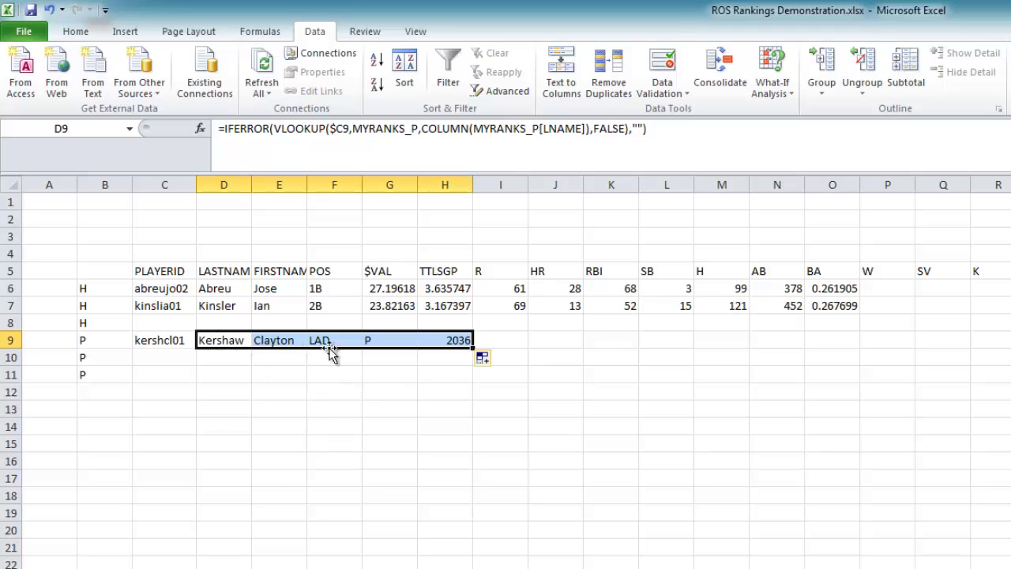
- Fill D9's lookup across to H9 and make F9 look up the POS column
left_click(266, 341)
left_click(328, 342)
left_click_drag(543, 128, 567, 132)
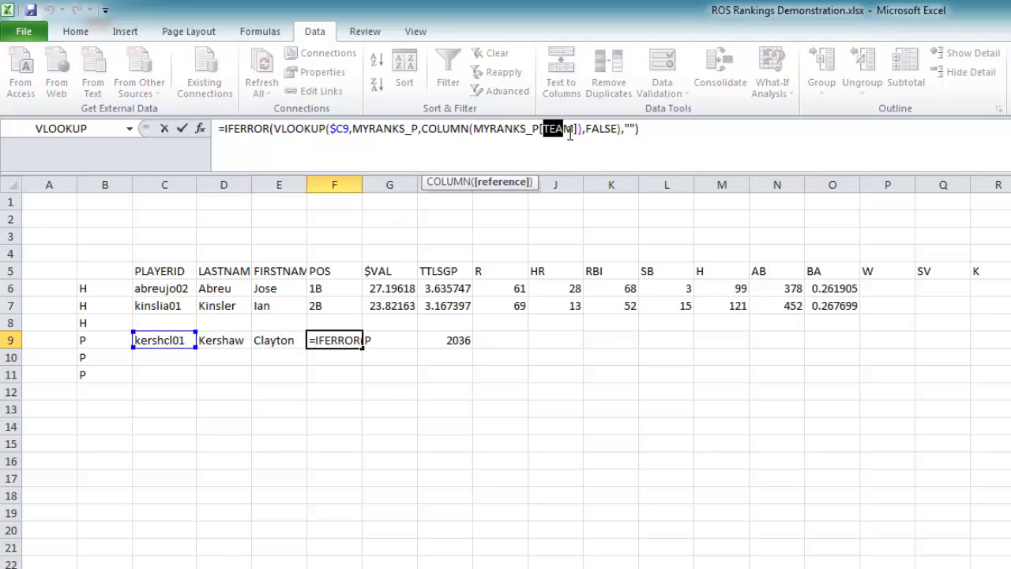
left_click(576, 131)
key("BackSpace")
key("BackSpace")
key("BackSpace")
key("BackSpace")
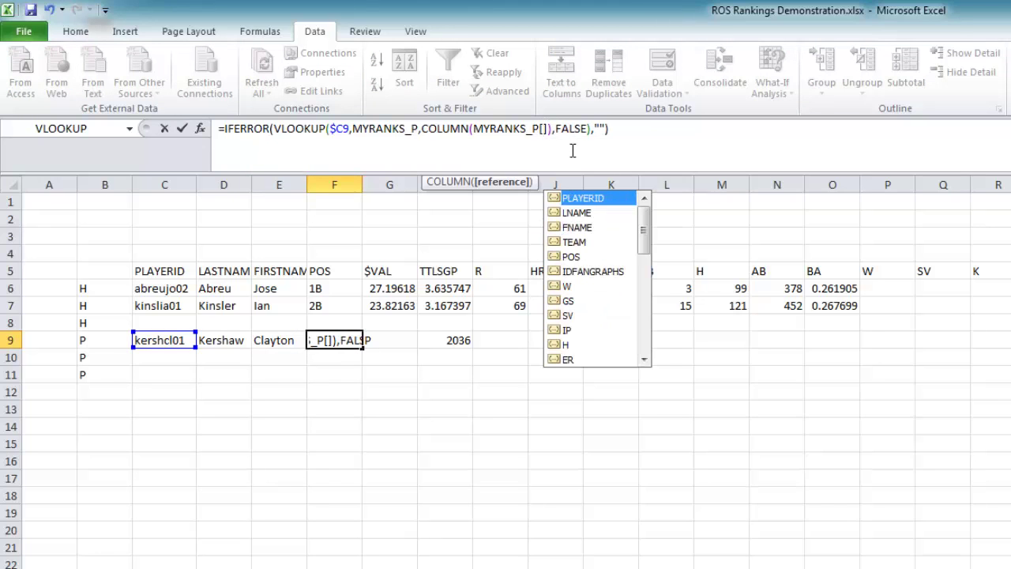
double_click(573, 255)
key("Up")
key("Right")
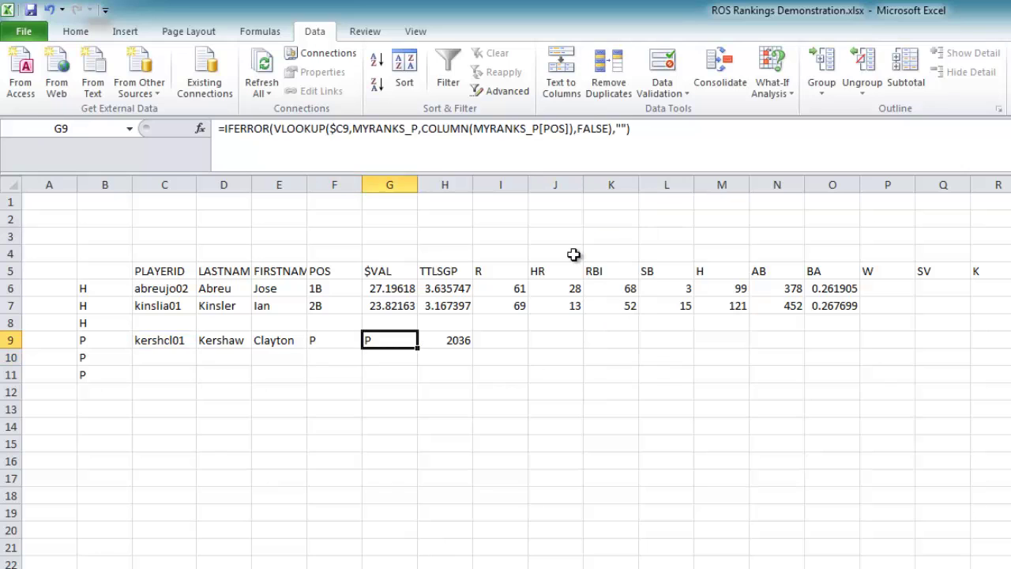
- Make G9 look up the $VALUE column, showing 25.55211
left_click(550, 129)
double_click(549, 129)
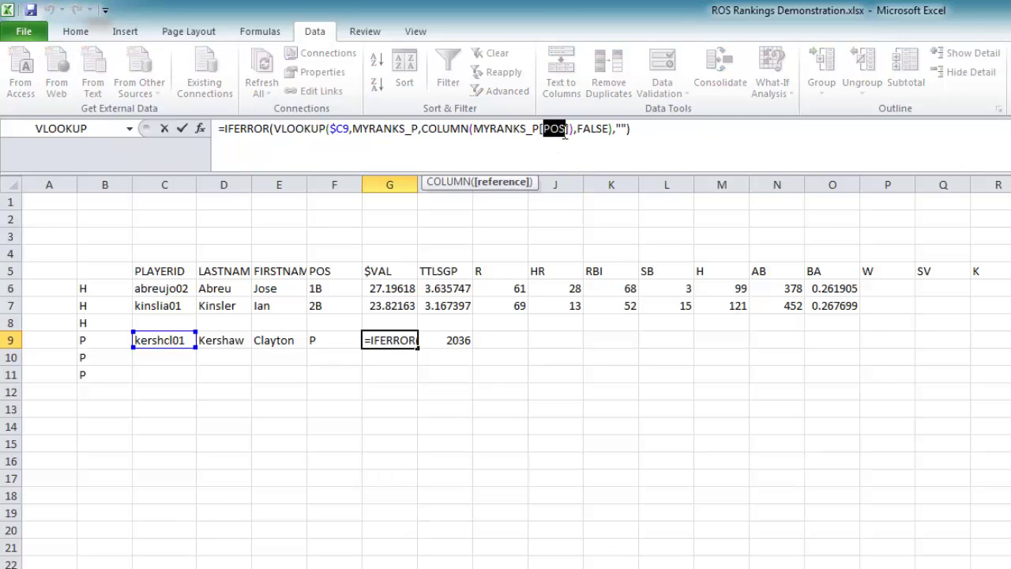
type("$")
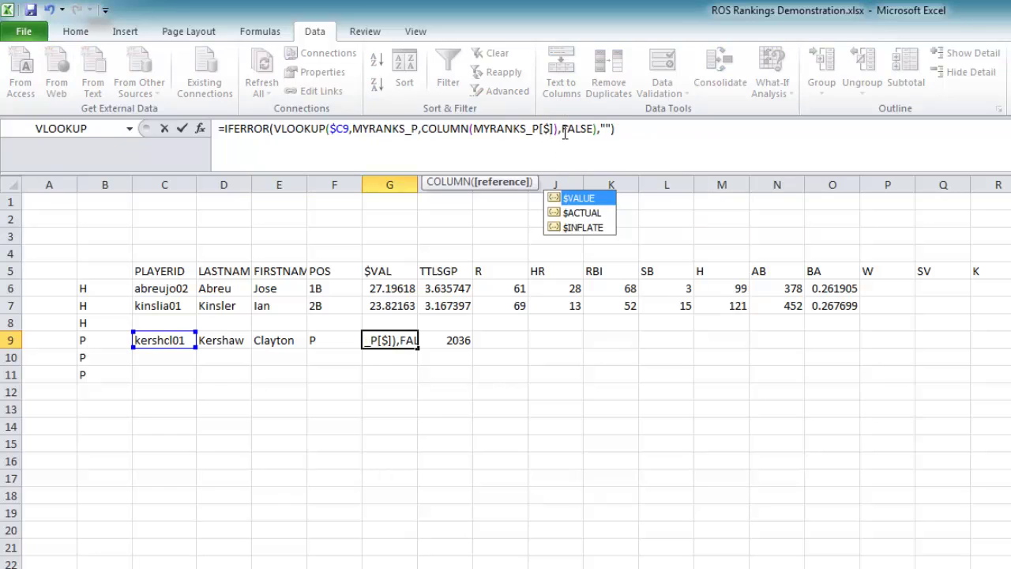
double_click(579, 201)
key("Return")
key("Up")
key("Right")
- Make H9 look up the TTLSGP column, showing 5.25318
left_click_drag(544, 130, 618, 135)
key("BackSpace")
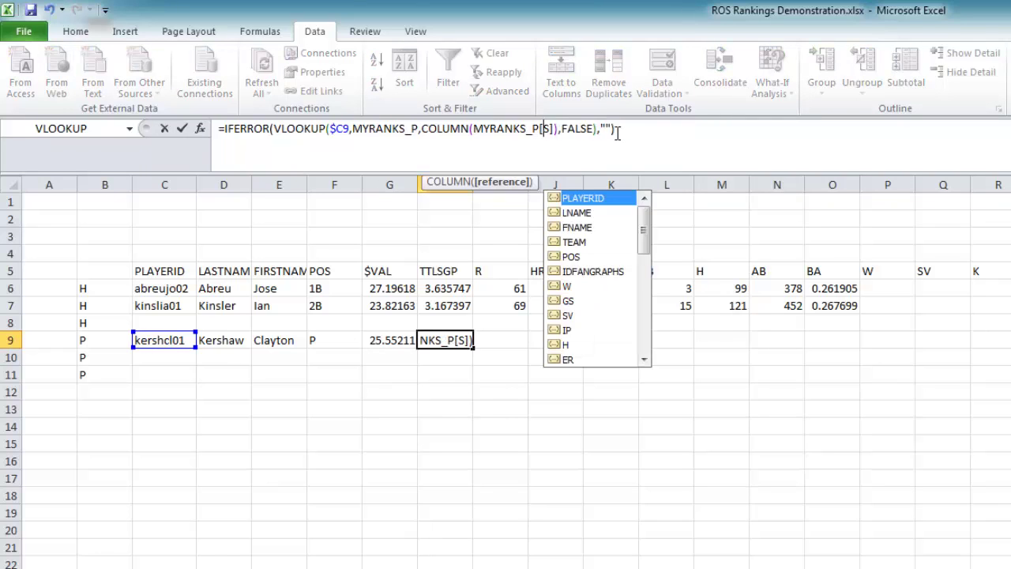
type("T")
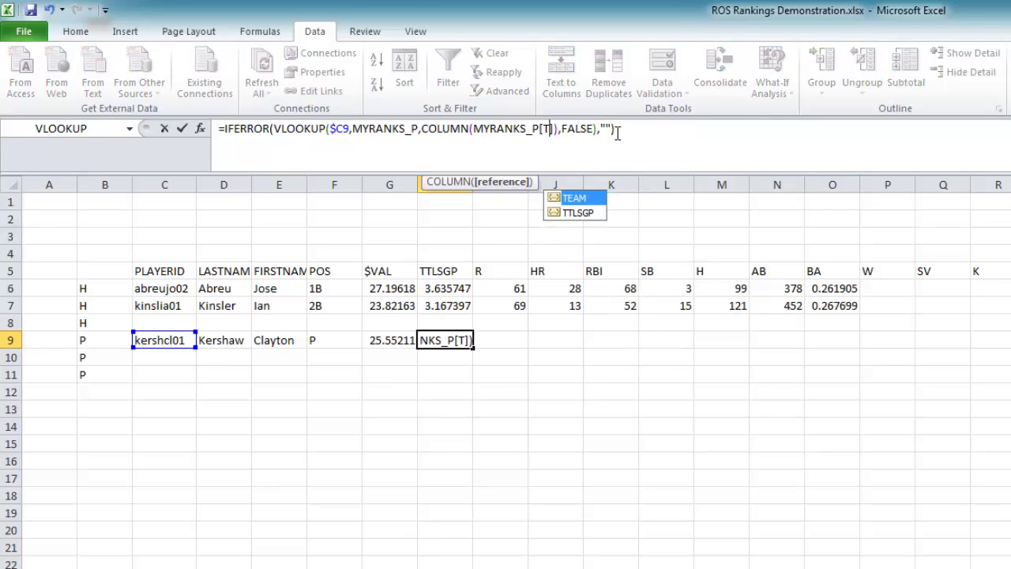
left_click(591, 215)
double_click(591, 215)
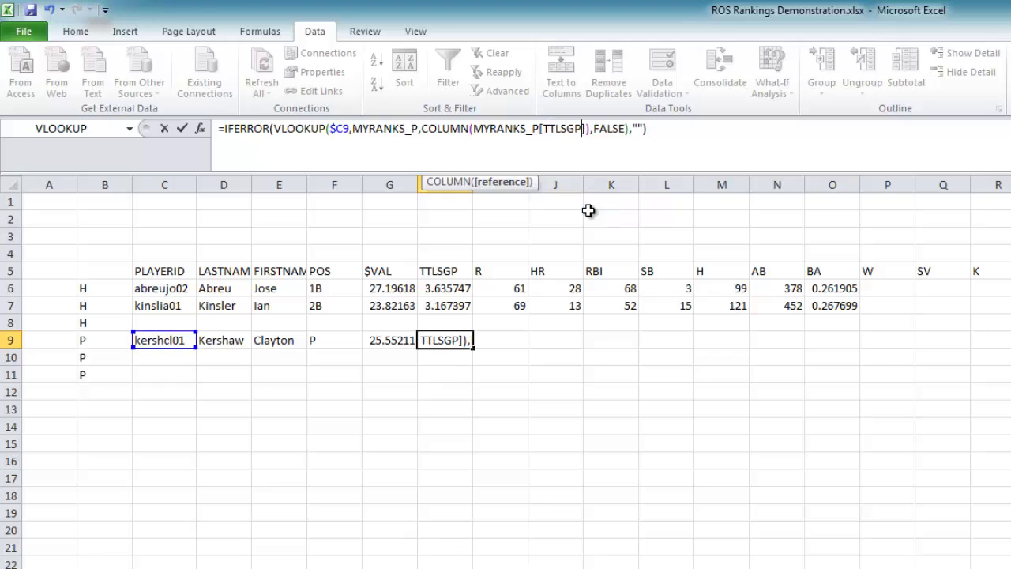
key("Return")
key("Up")
key("Right")
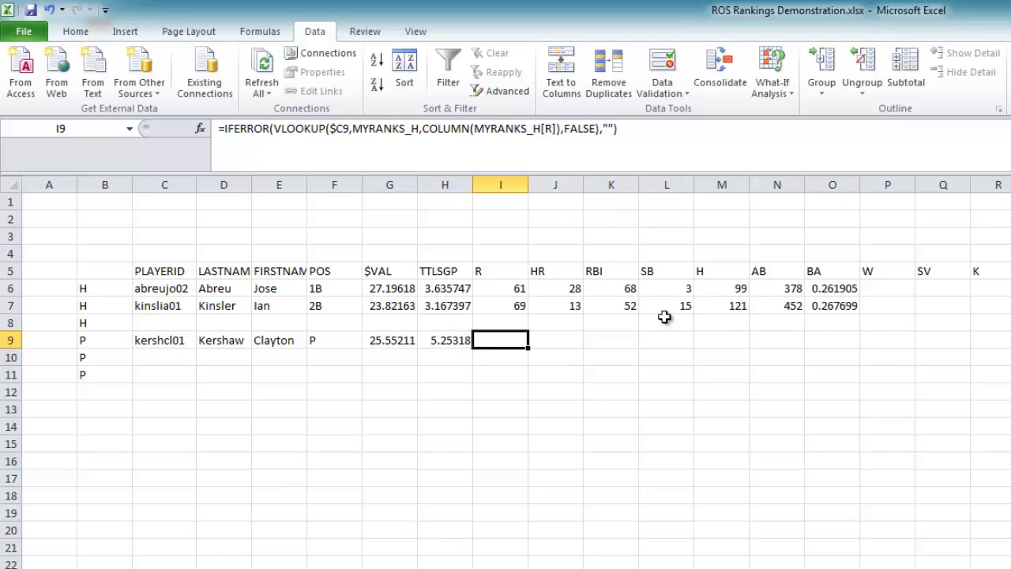
left_click(897, 336)
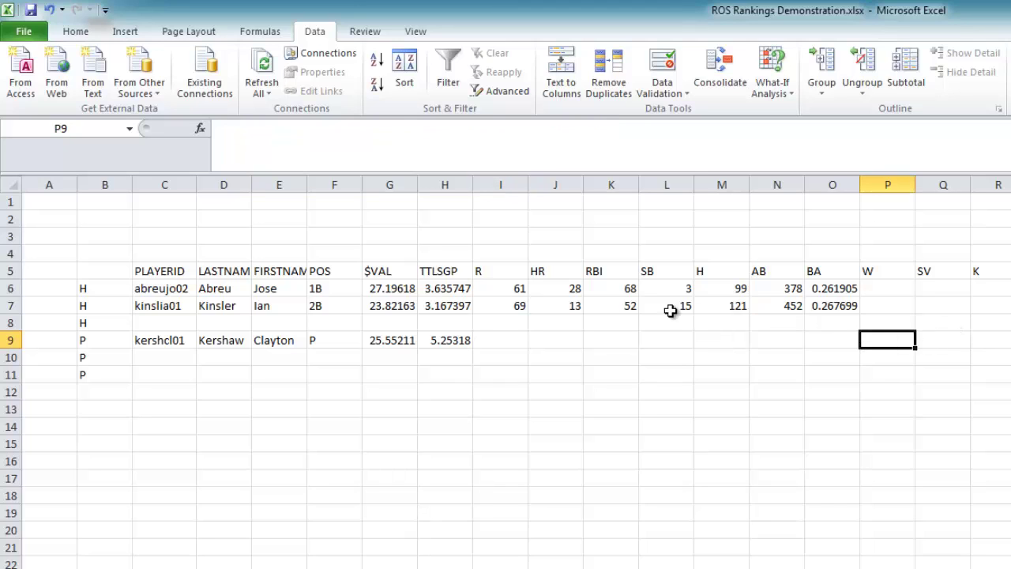
- Copy I7's runs lookup formula into P9
left_click(496, 310)
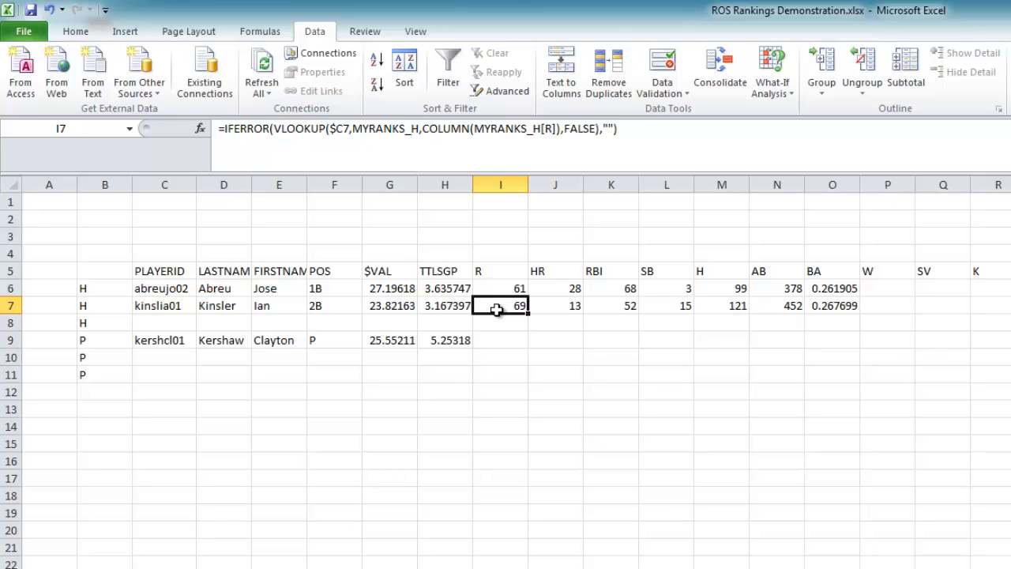
key("ctrl+c")
left_click(886, 338)
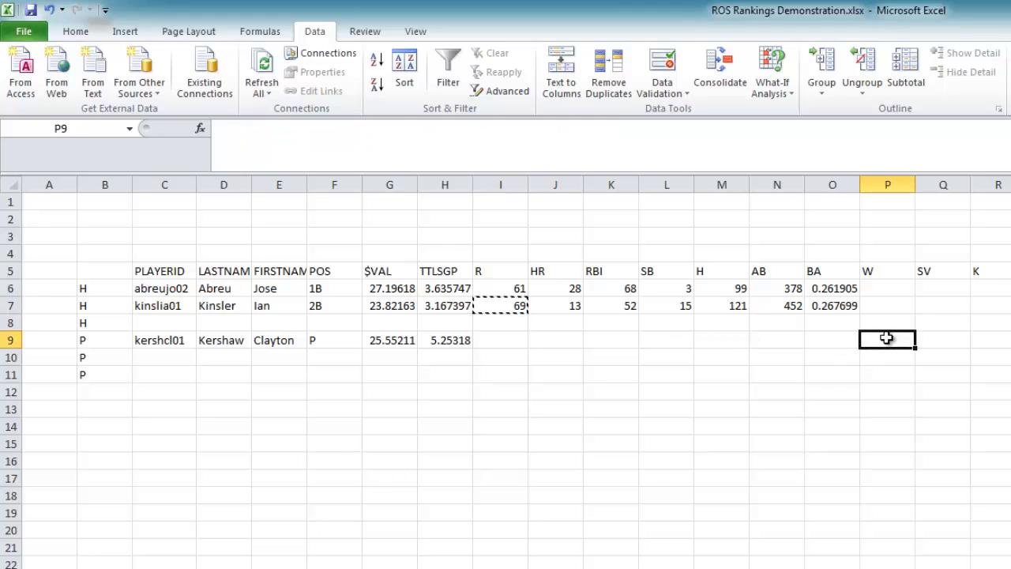
key("ctrl+v")
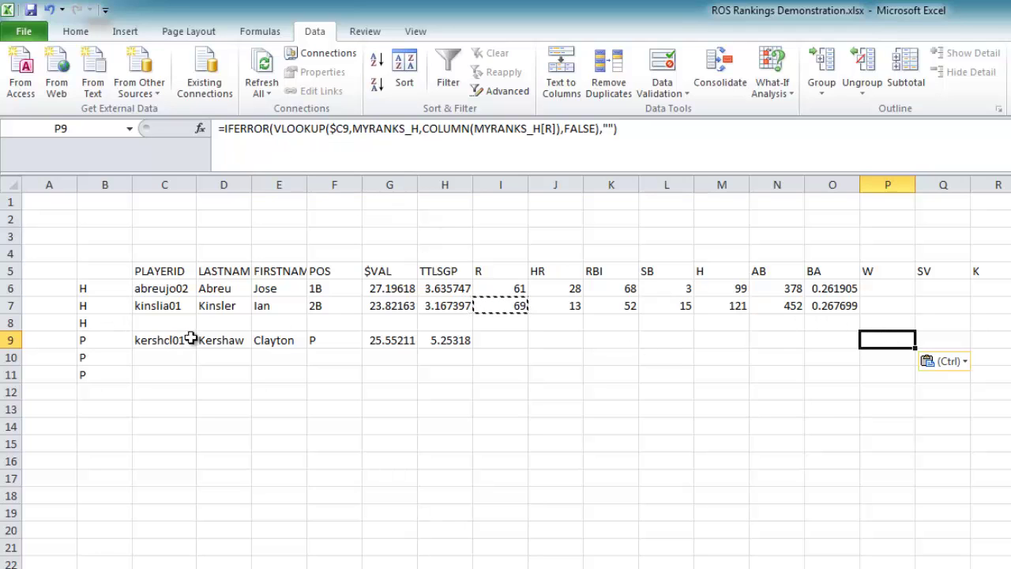
- Change P9's lookup to the MYRANKS_P table and W column, showing 10 wins
left_click(415, 130)
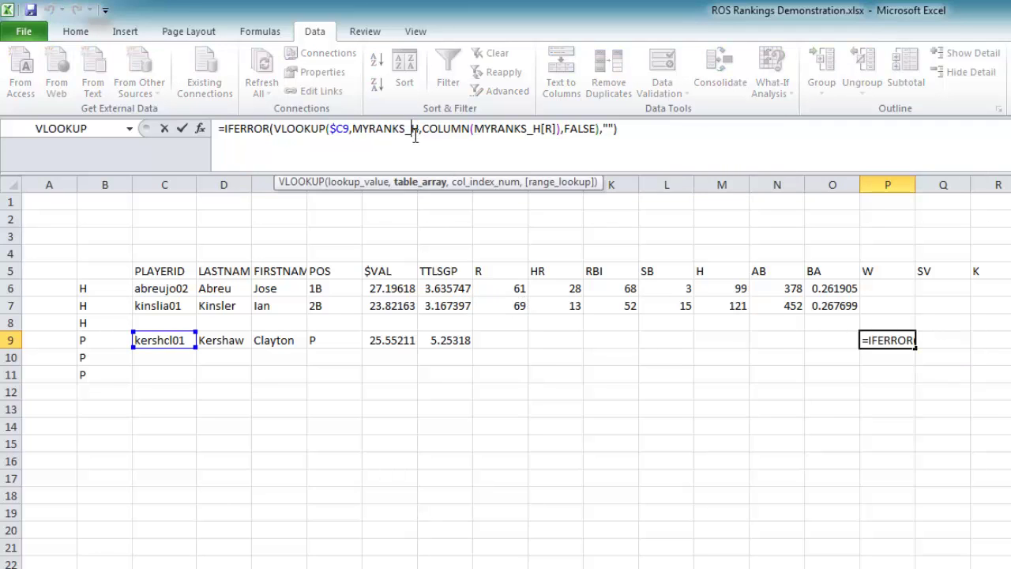
key("BackSpace")
type("P")
key("Right")
key("Right")
key("Right")
key("Right")
key("Right")
key("Right")
key("Right")
key("Right")
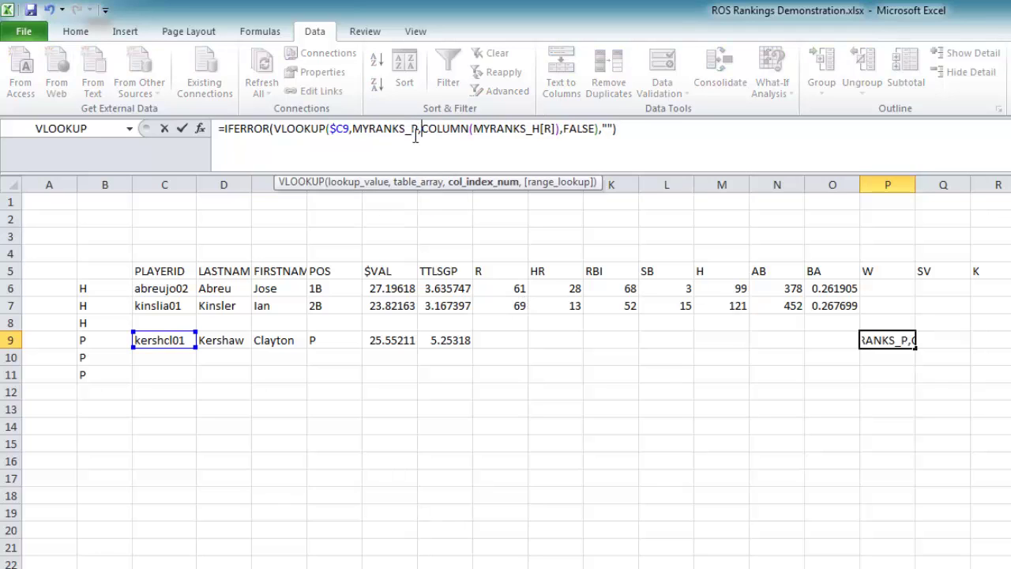
key("Right")
key("Right")
key("Right")
key("Right")
key("Right")
key("Right")
key("Right")
key("Right")
key("Right")
key("BackSpace")
type("P")
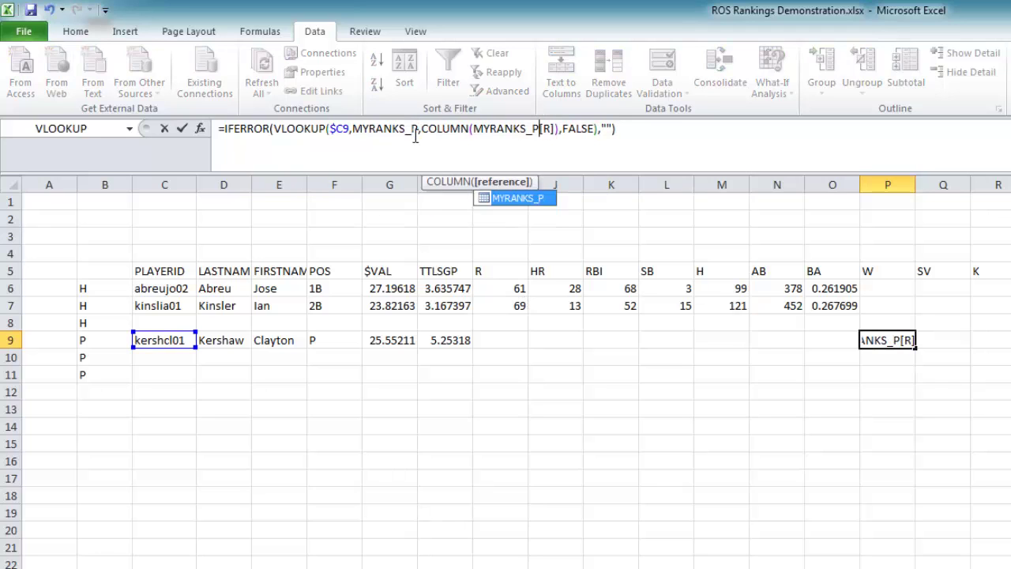
key("Right")
- Fill P9's lookup across to V9 and switch Q9 to the SV column, showing 0
key("Right")
key("BackSpace")
type("W")
key("Return")
key("Up")
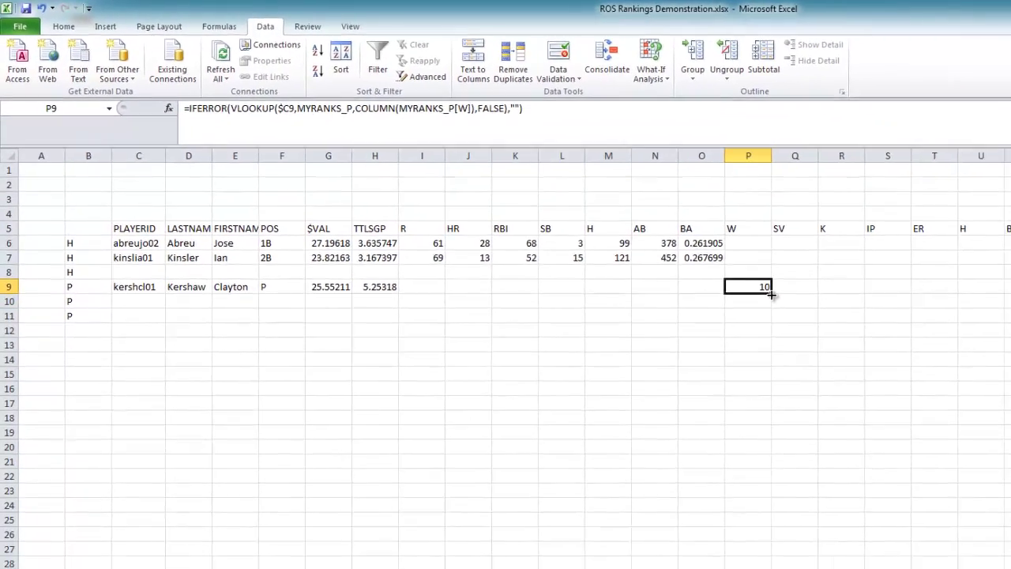
left_click_drag(916, 348, 1010, 344)
mouse_move(914, 255)
left_mouse_down()
mouse_move(948, 251)
mouse_move(918, 255)
left_mouse_up()
key("Right")
double_click(409, 95)
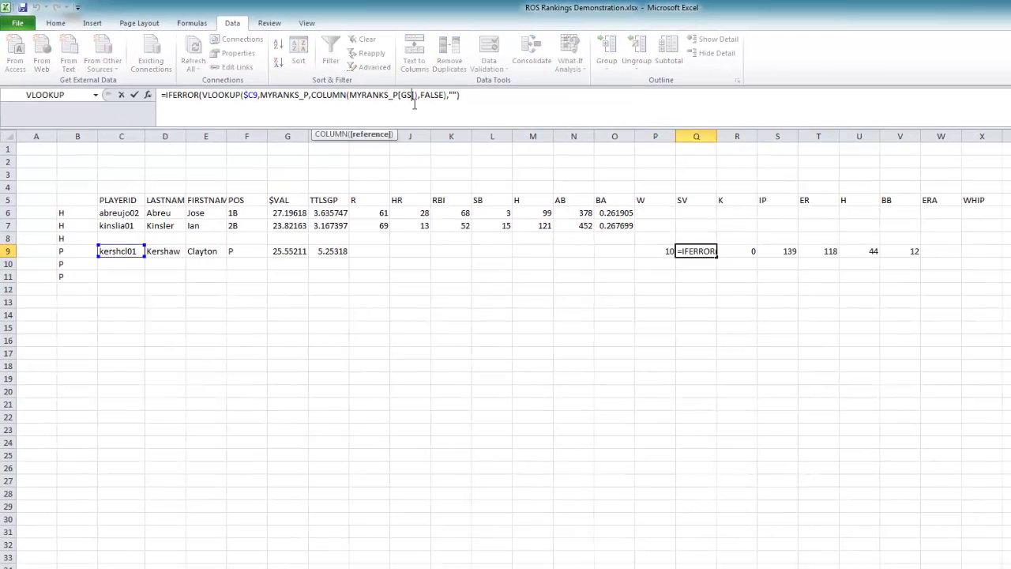
type("SV")
key("Return")
key("Up")
key("Right")
- Make R9 look up the SO column (144) and confirm S9's IP lookup (139)
double_click(411, 96)
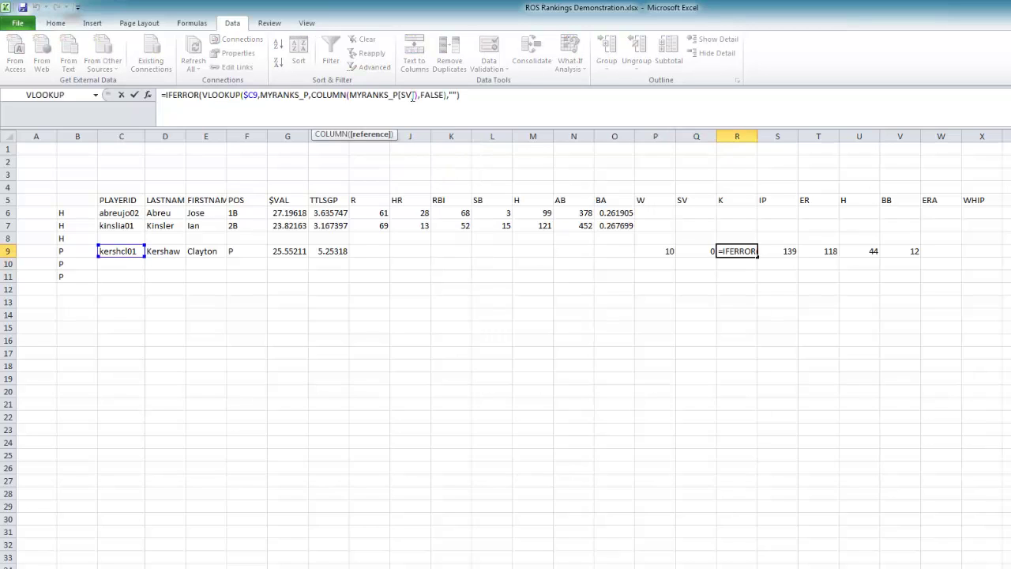
key("BackSpace")
left_click(475, 226)
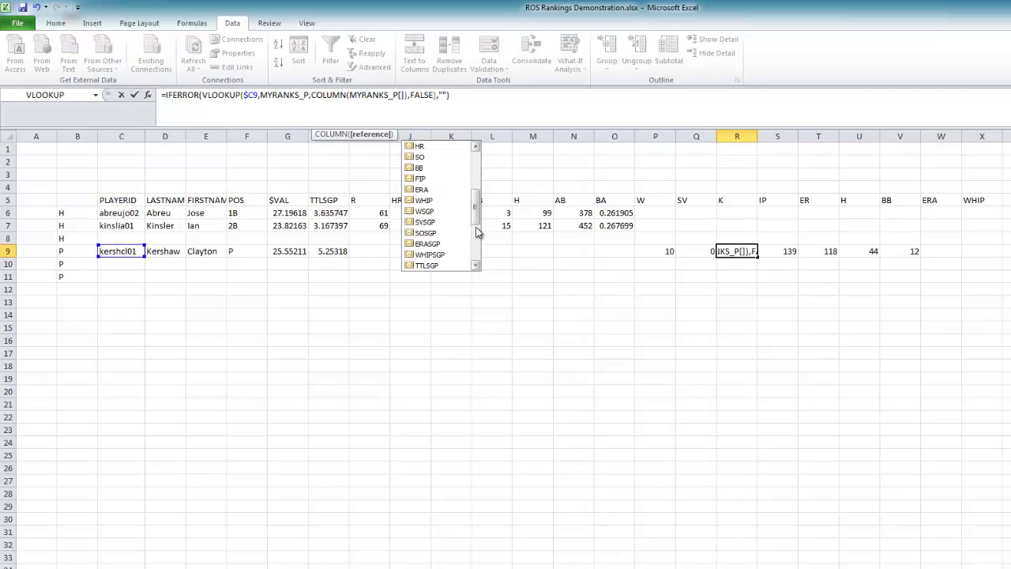
double_click(419, 157)
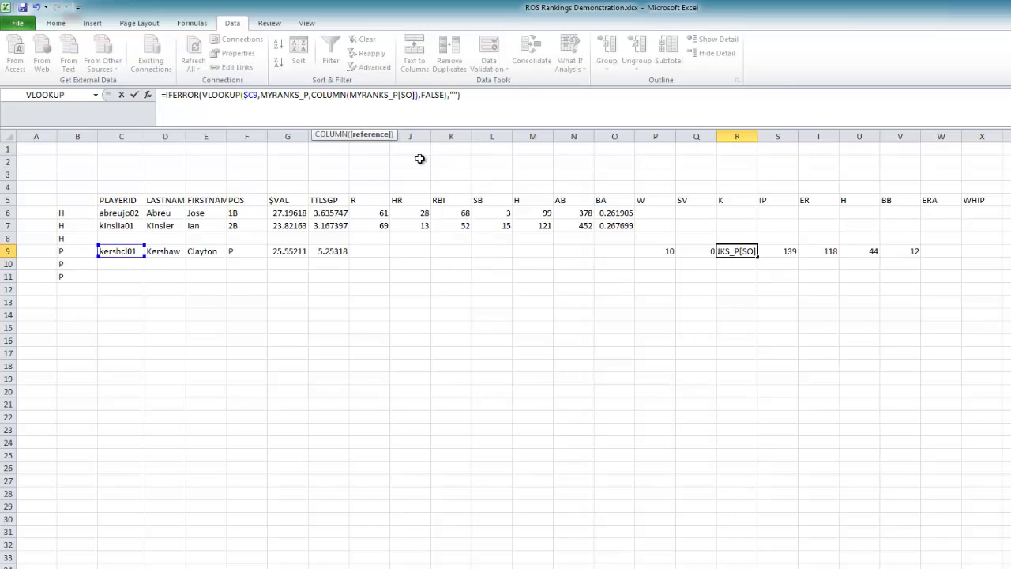
key("Return")
key("Up")
key("Right")
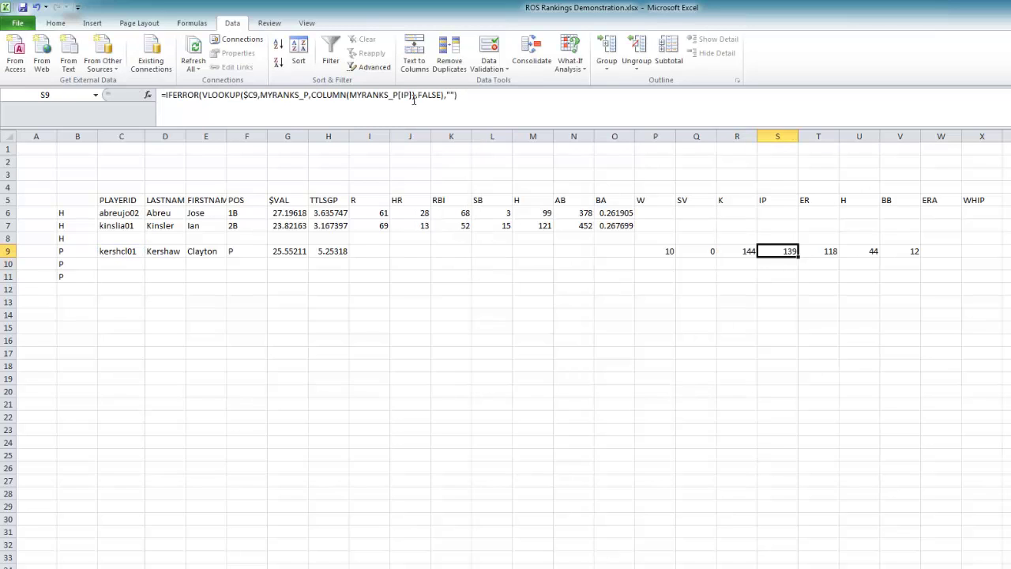
left_click(407, 95)
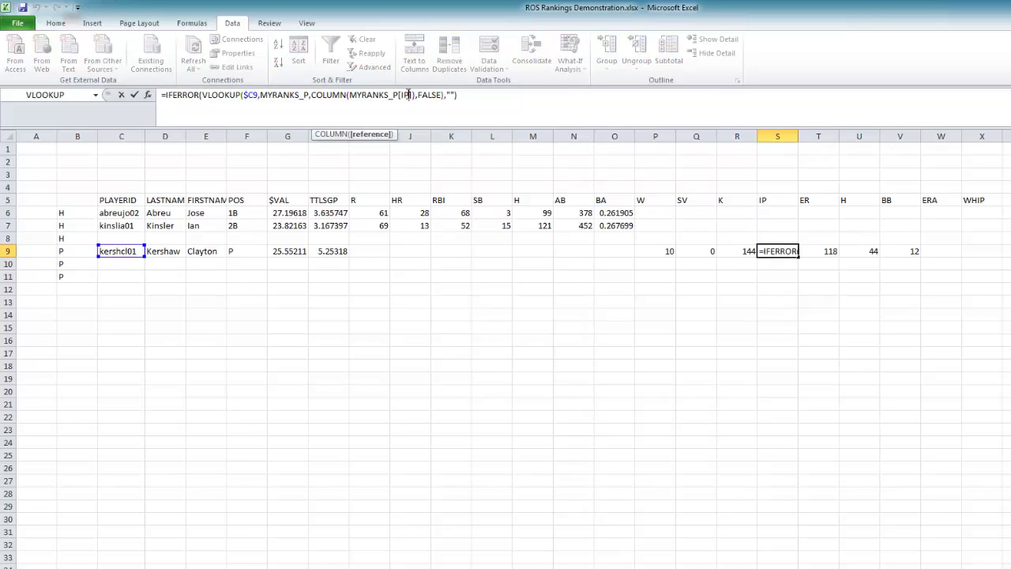
key("Return")
key("Up")
key("Right")
- Change T9's lookup column to [ER], showing 44
left_click(408, 95)
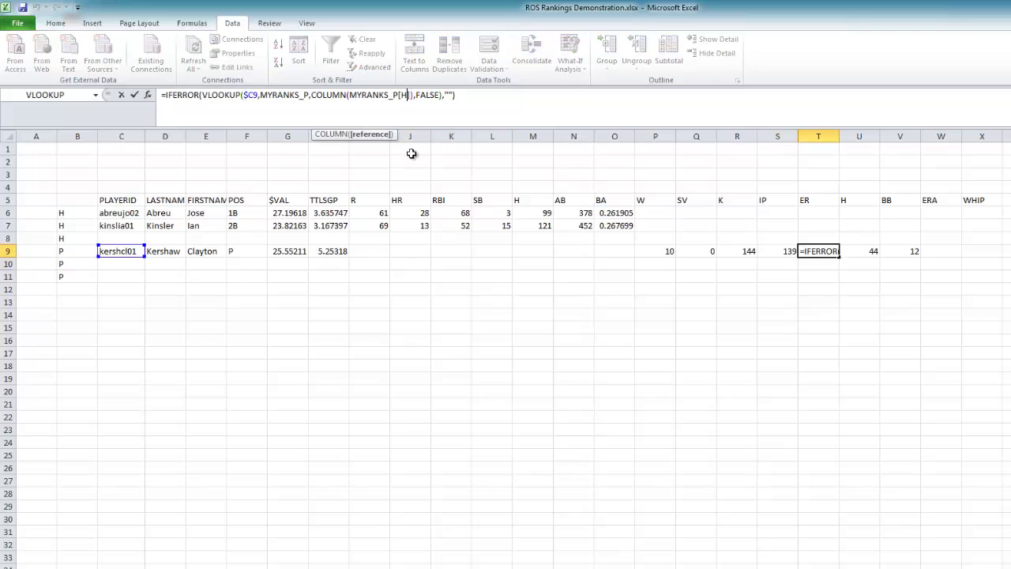
key("BackSpace")
type("ER")
key("Return")
key("Up")
key("Right")
- Change U9 and V9 lookups to the [H] and [BB] columns, showing 118 and 35
left_click(411, 96)
key("BackSpace")
key("BackSpace")
type("H")
key("Return")
key("Up")
key("Right")
left_click(415, 95)
key("BackSpace")
key("BackSpace")
type("BB")
key("Return")
key("Up")
key("Right")
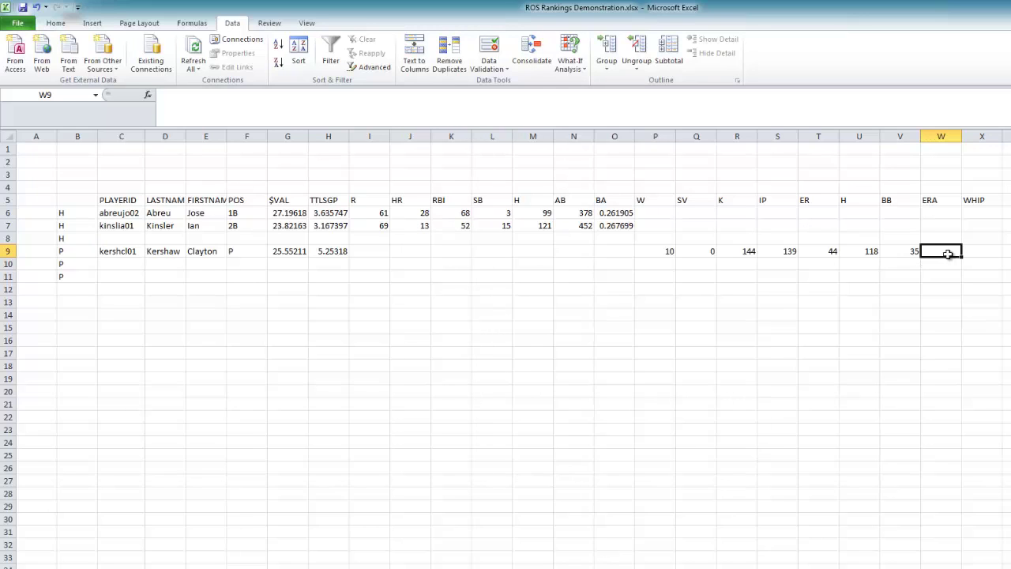
- Enter the ERA formula =(T9*9)/S9 in W9
type("=")
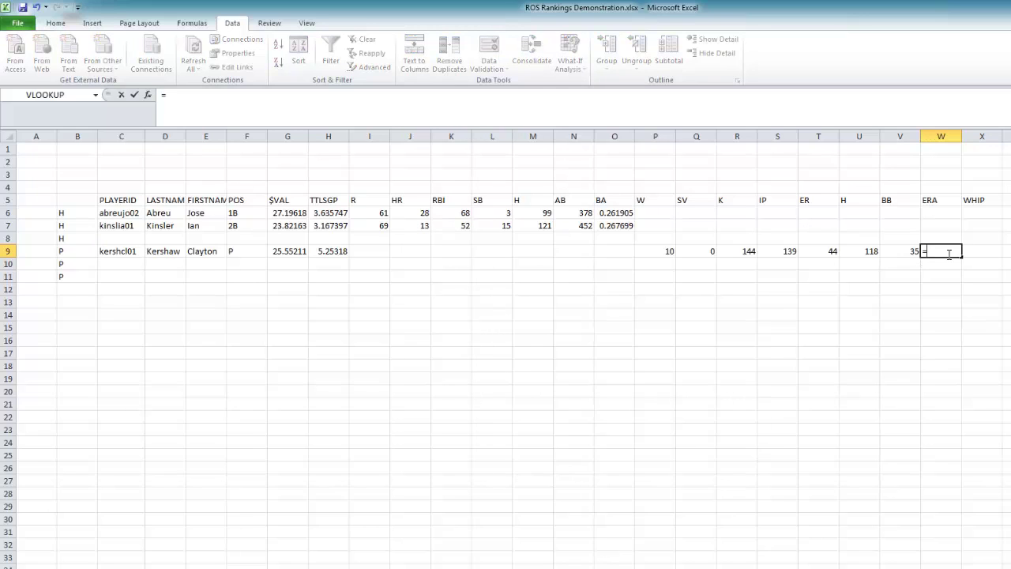
type("(")
left_click(826, 252)
type("*9)/")
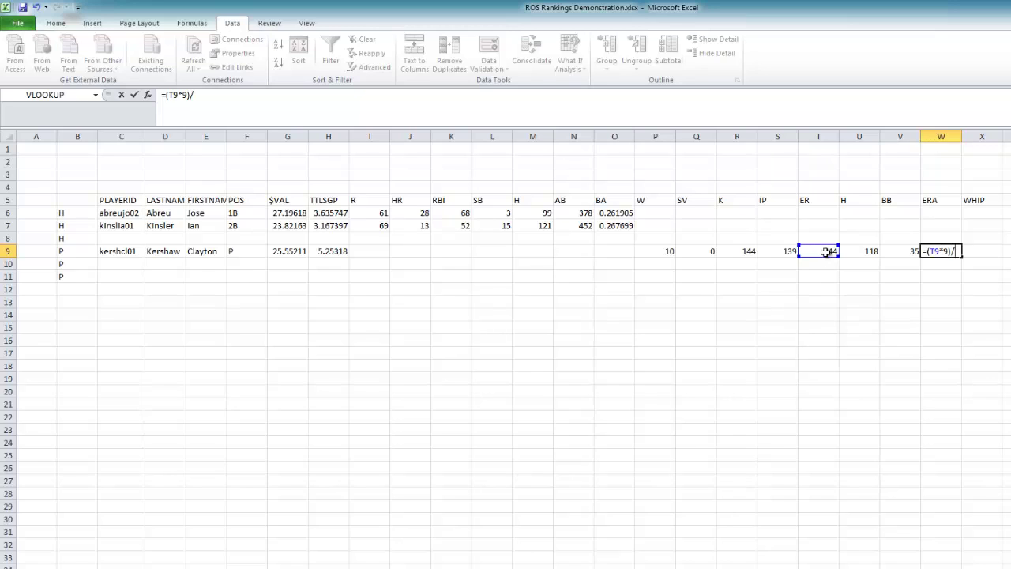
left_click(788, 251)
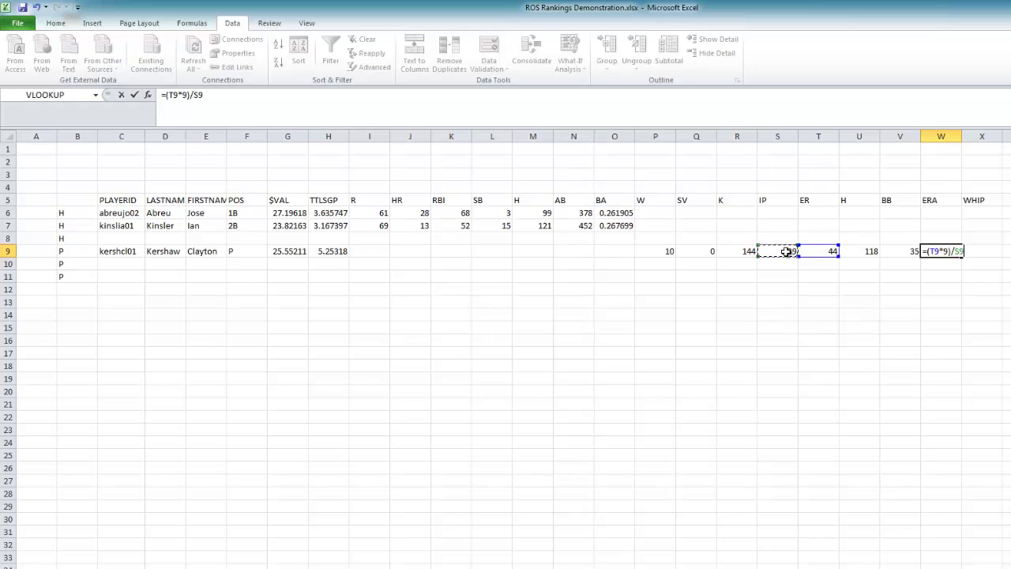
key("Return")
key("Up")
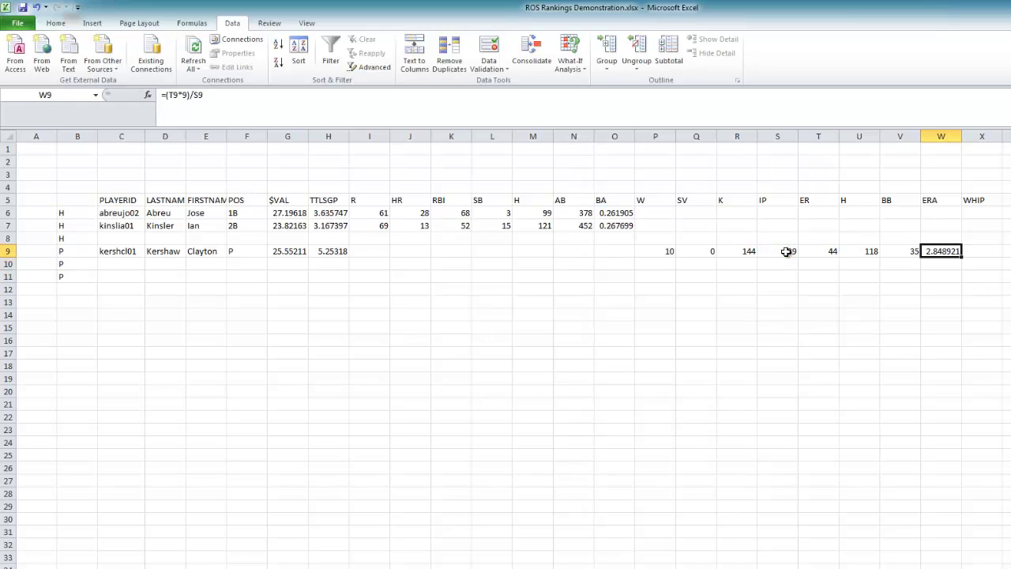
- Wrap W9's ERA formula as =IFERROR((T9*9)/S9,""), giving 2.848921
left_click(165, 95)
type("IFERROR")
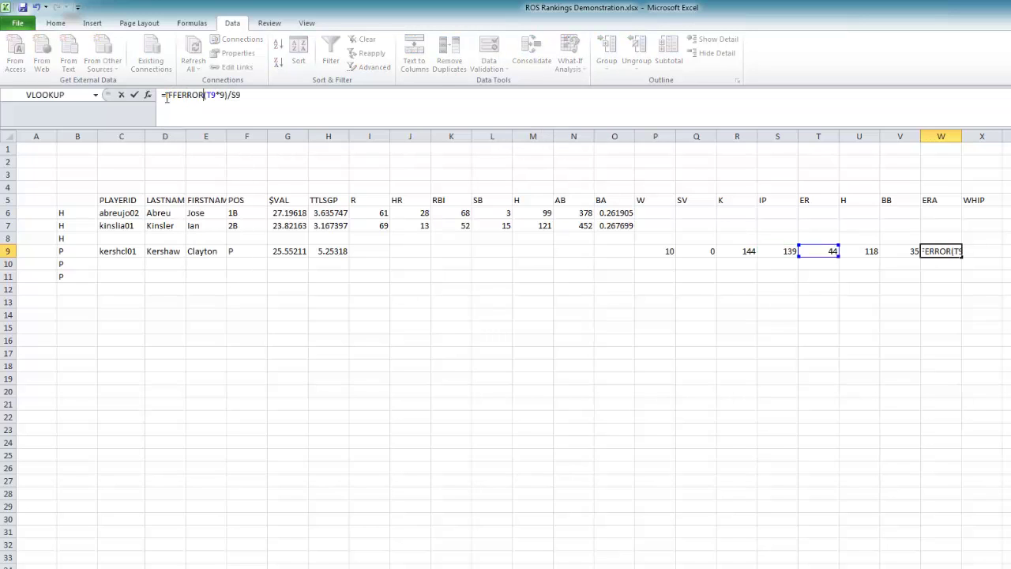
type("(")
key("End")
type(",")
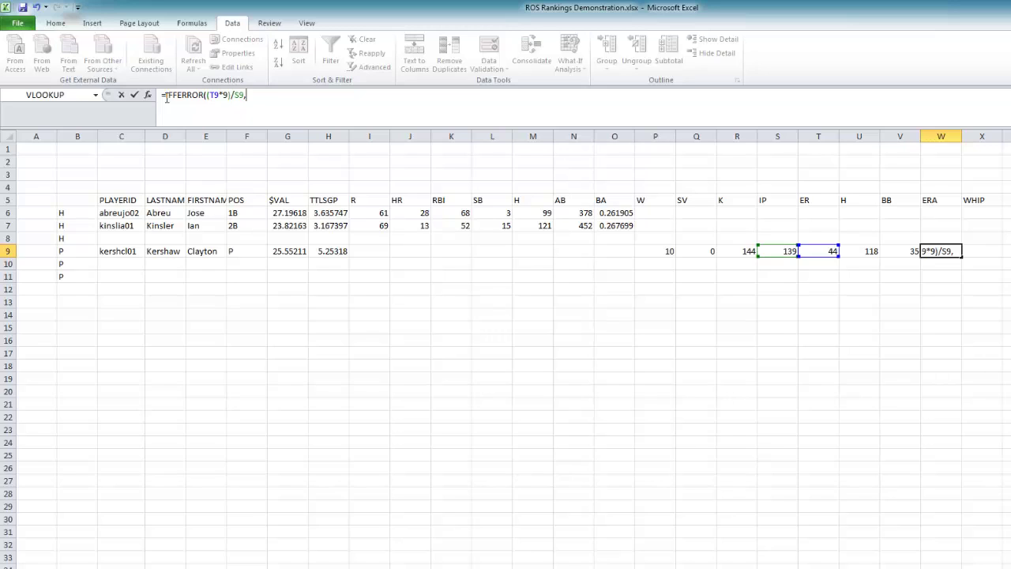
type("\"\")")
left_click(179, 103)
key("BackSpace")
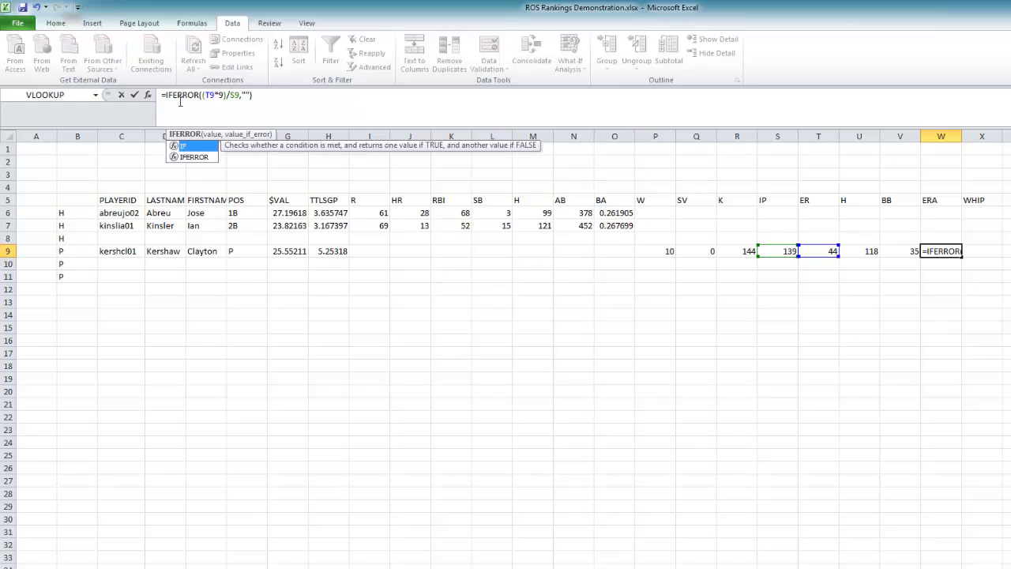
left_click(201, 95)
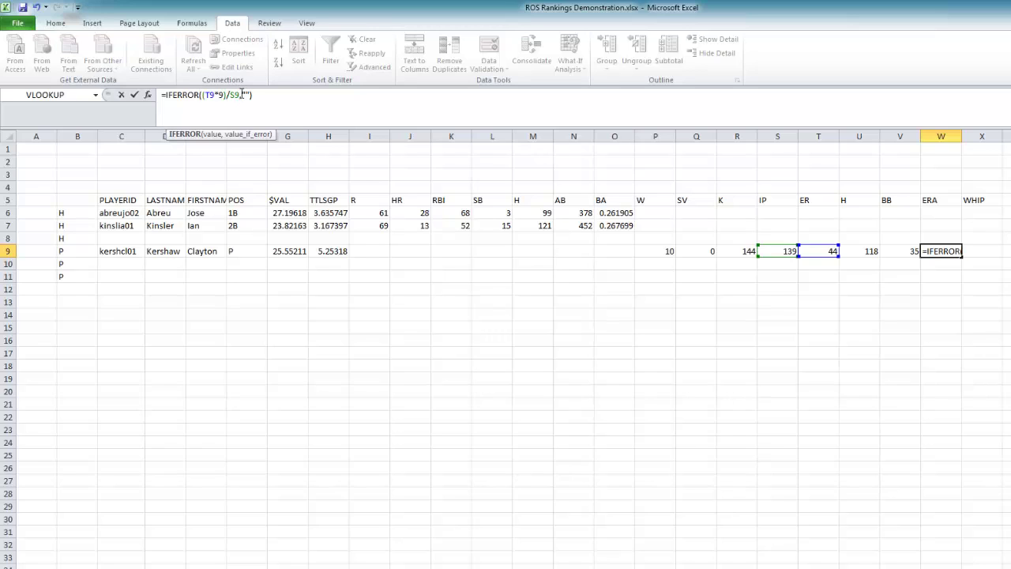
type("(")
key("ctrl+Return")
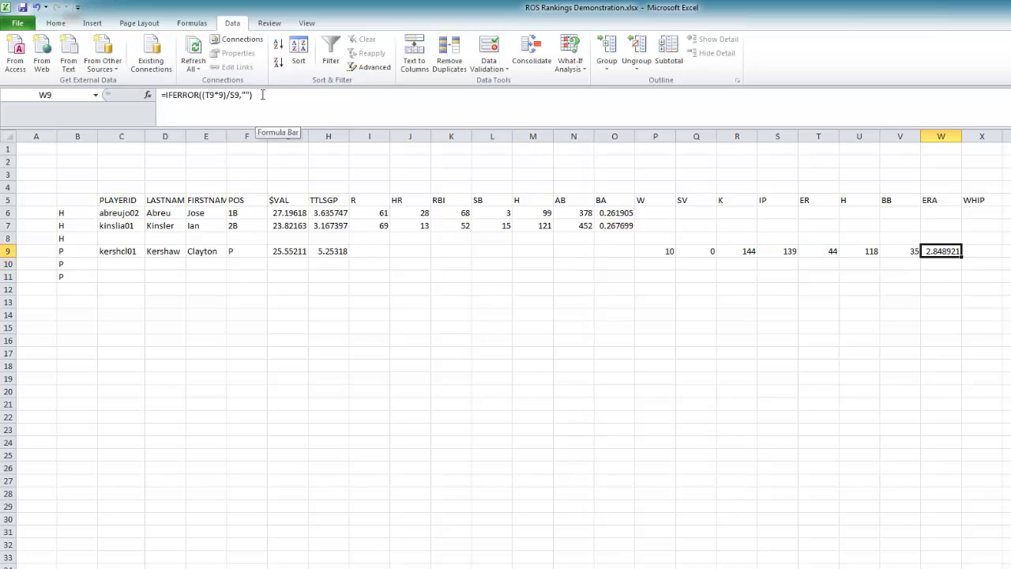
key("Right")
- Enter the WHIP formula =IFERROR((U9+V9)/S9,"") in X9, giving 1.100719
type("=")
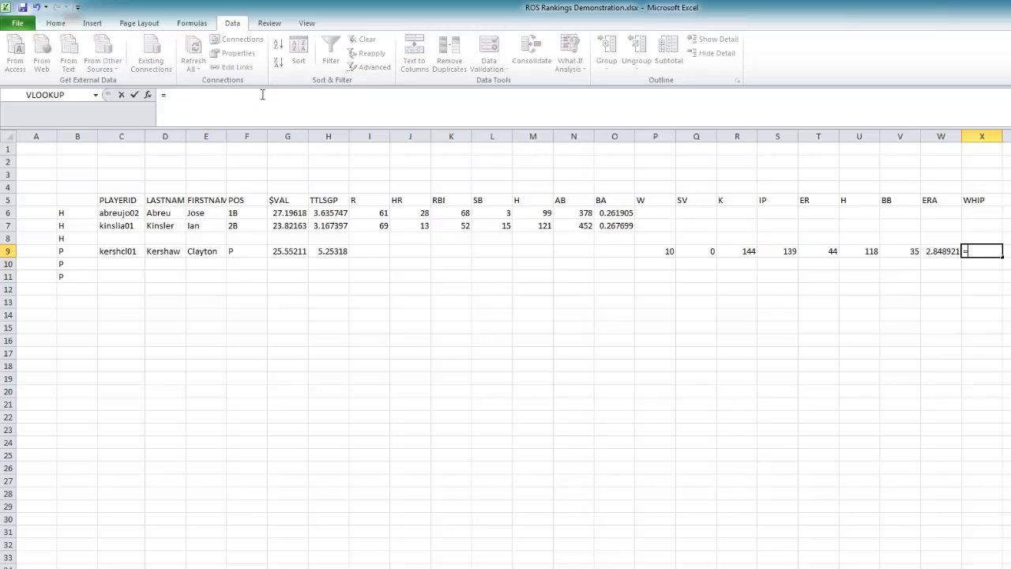
type("(")
left_click(866, 253)
type("+")
left_click(895, 254)
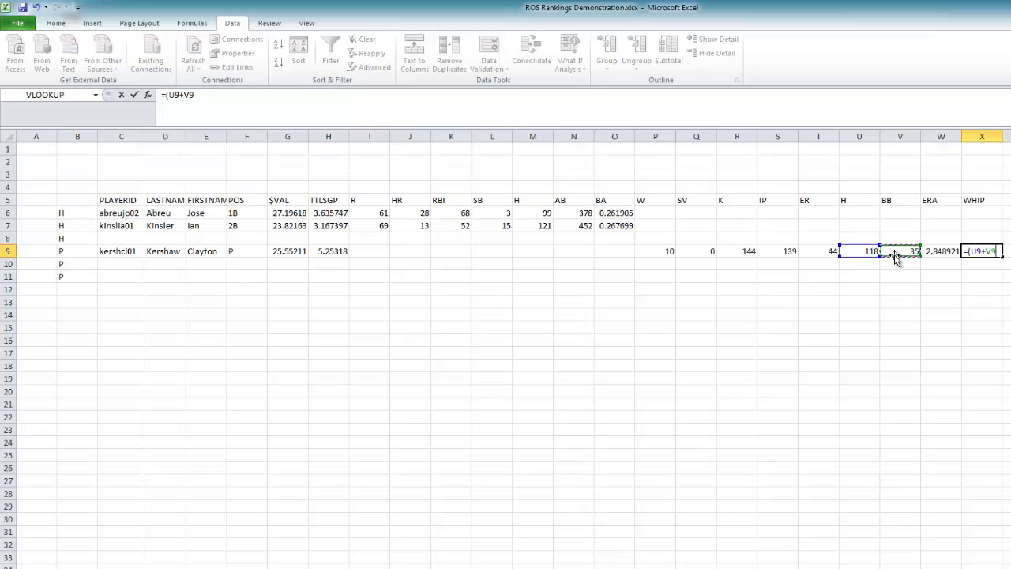
type(")/")
left_click(790, 252)
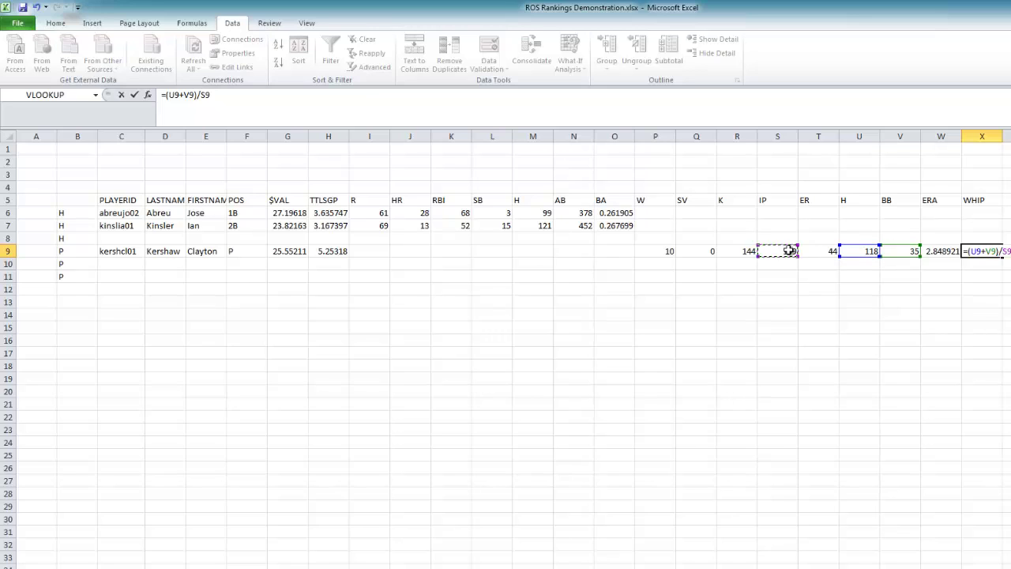
left_click(170, 113)
type("(IFERROR(")
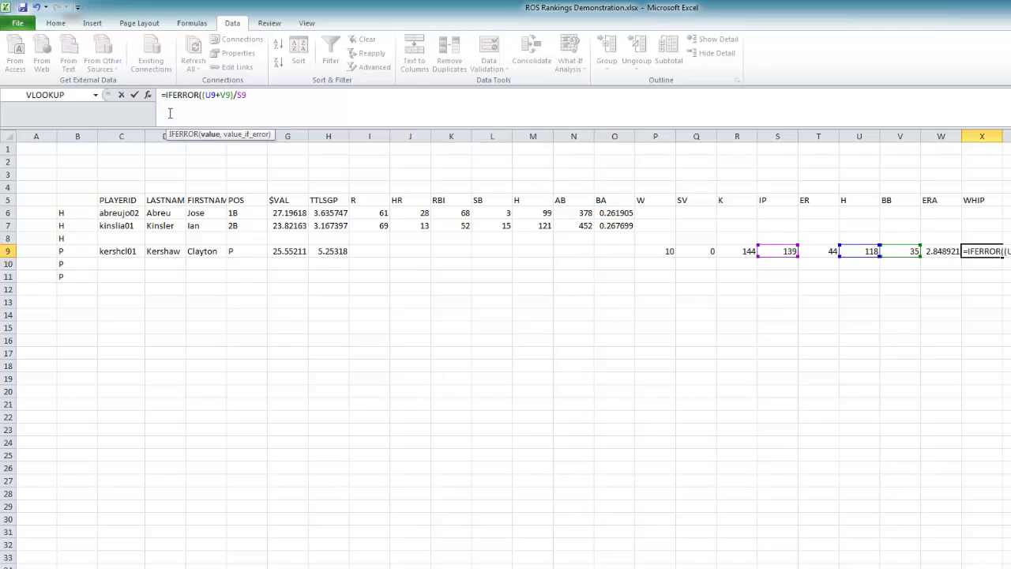
type(",")
key("ctrl+Return")
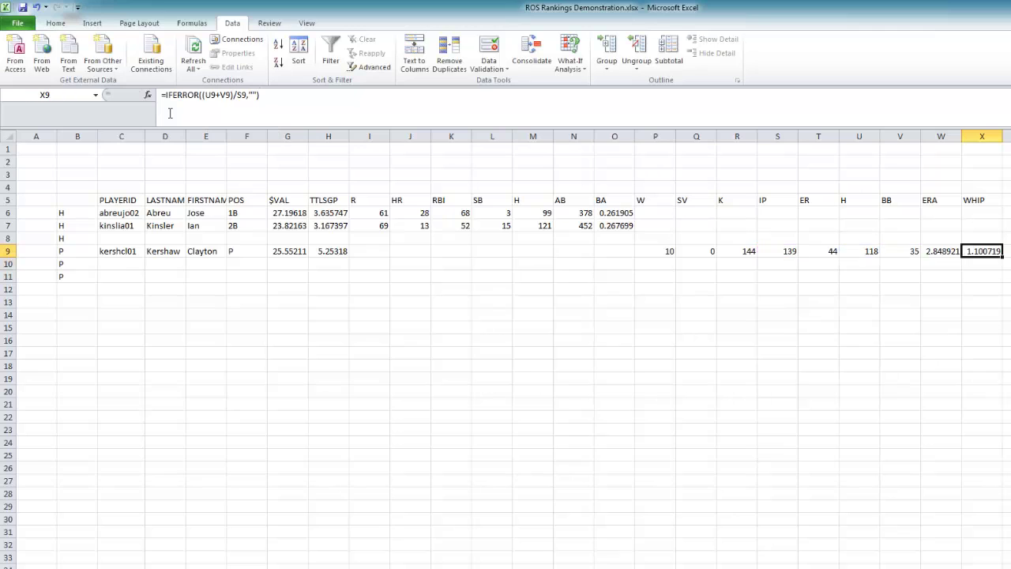
- Fill C9:X9 down through row 11 and test C10 with pitcher ID verlaju01
left_click_drag(125, 251, 1000, 278)
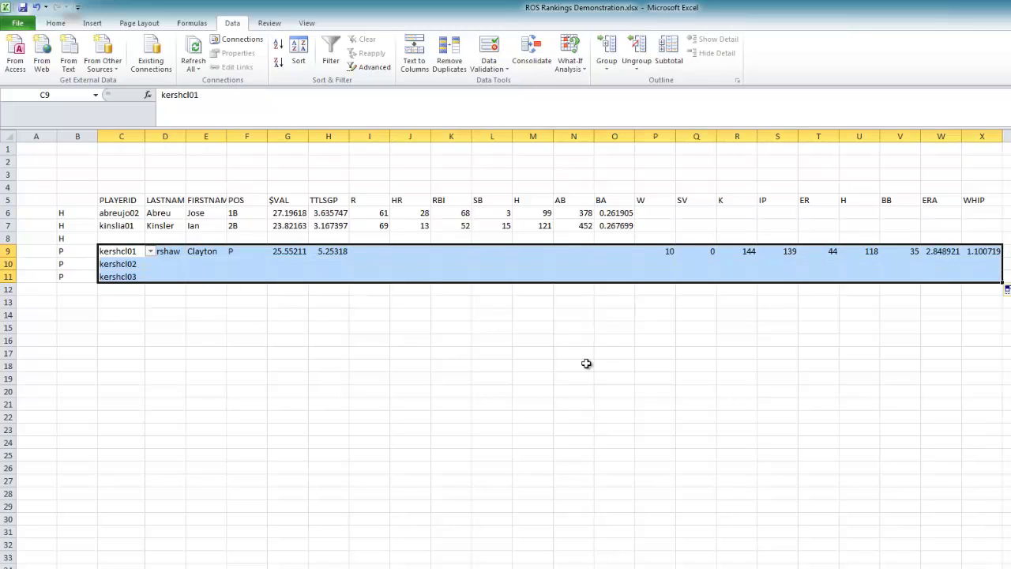
left_click(402, 351)
left_click(129, 265)
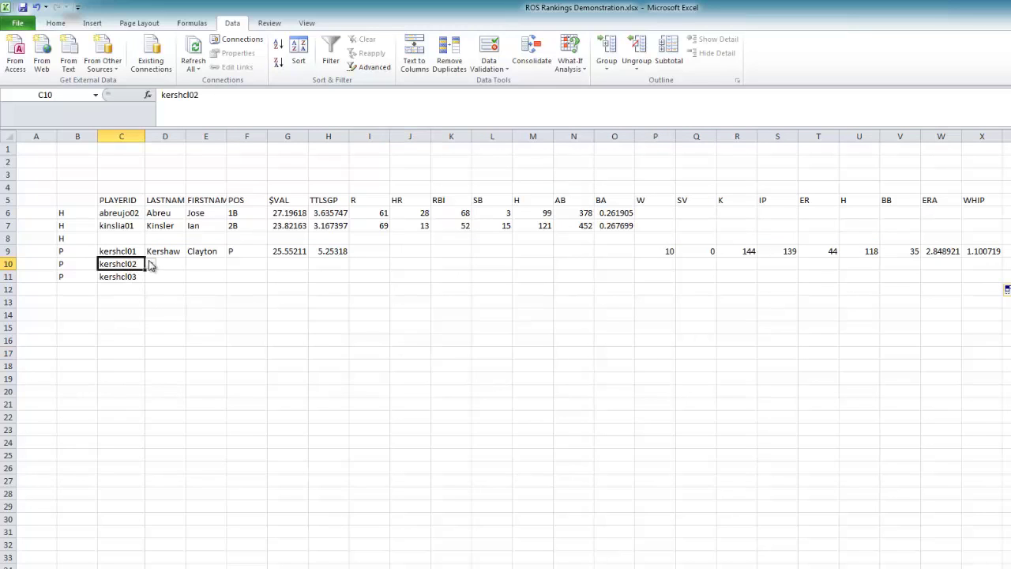
left_click(150, 264)
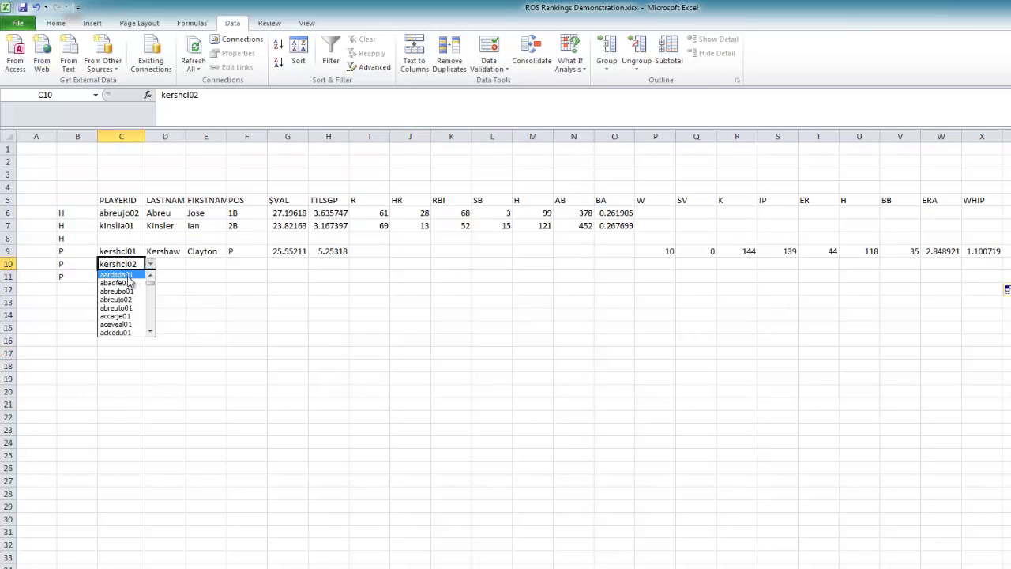
left_click(194, 312)
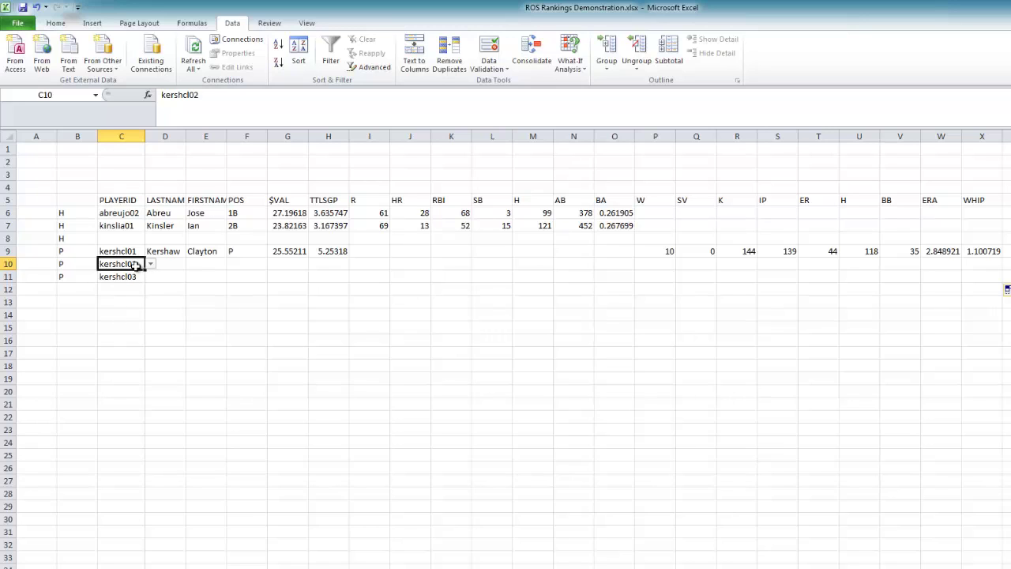
type("verla")
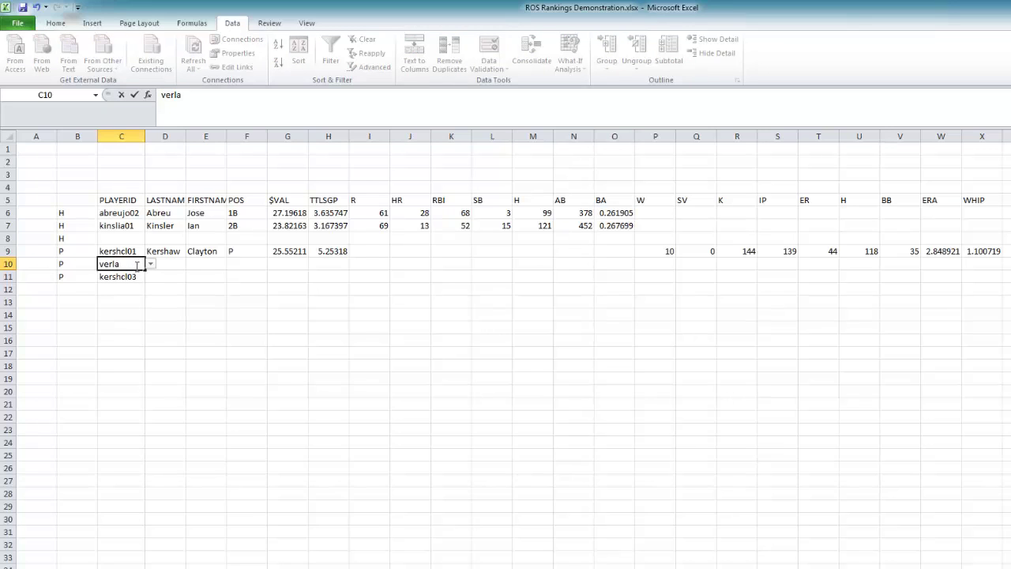
type("ju01")
key("Return")
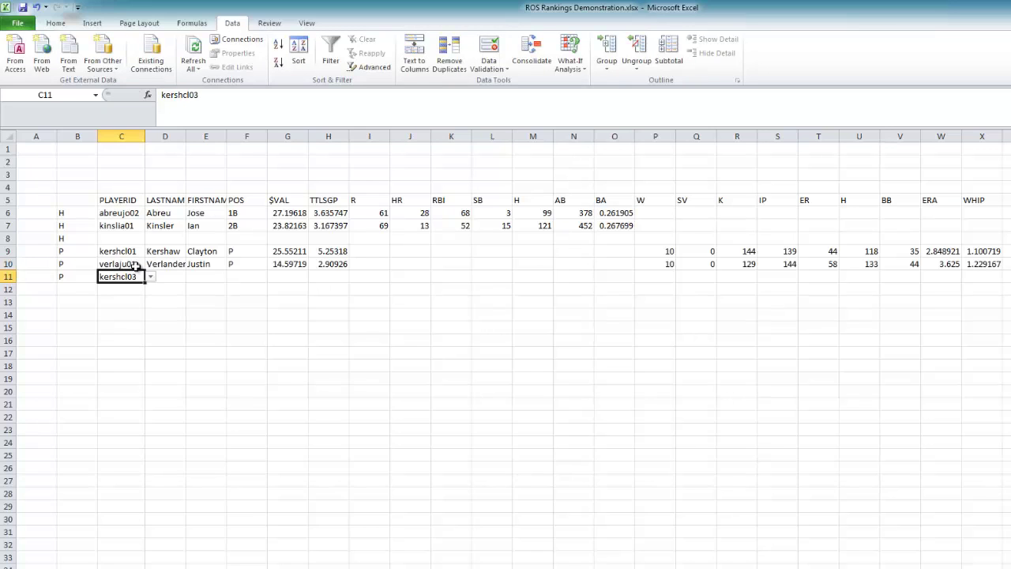
- Test C11 with pitcher ID cuetojo01, then clear the IDs in C9:C11
left_click(138, 214)
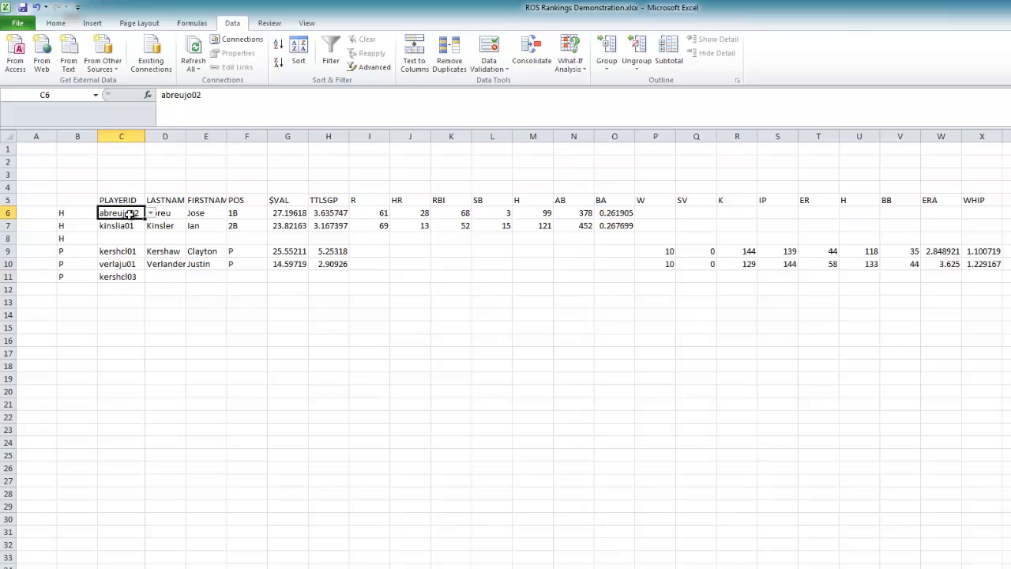
left_click(139, 278)
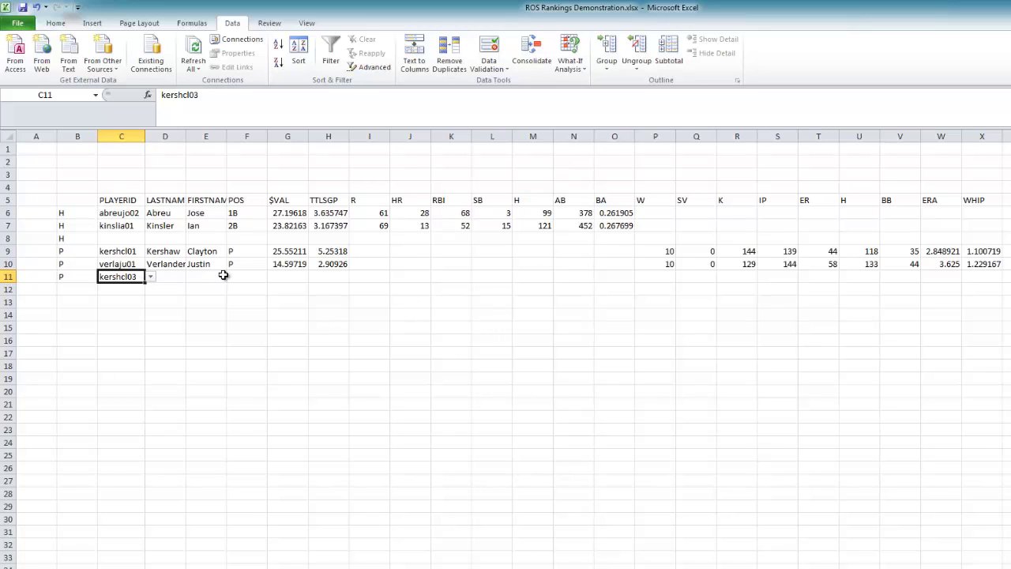
type("cuetojo01")
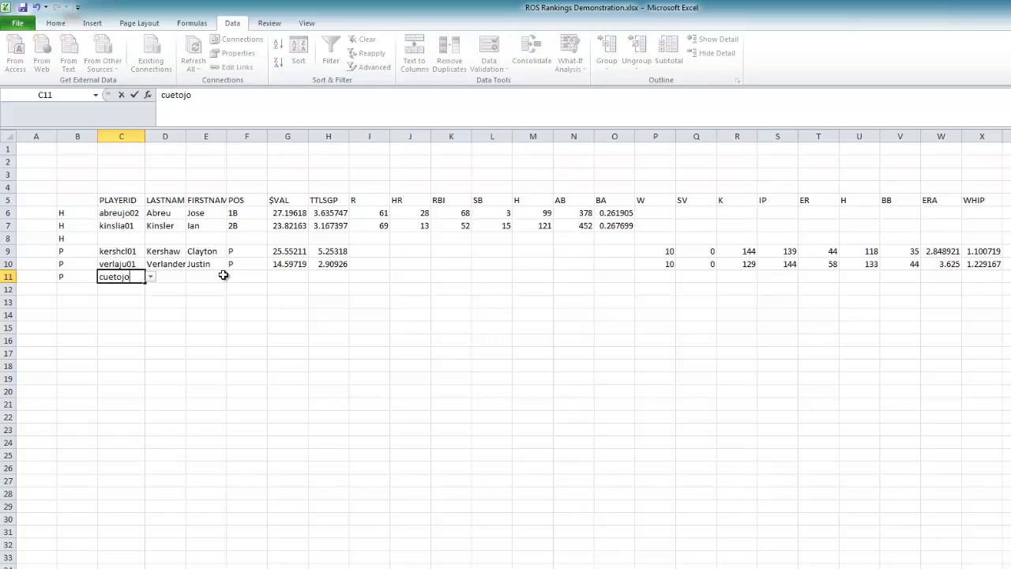
key("Return")
key("Up")
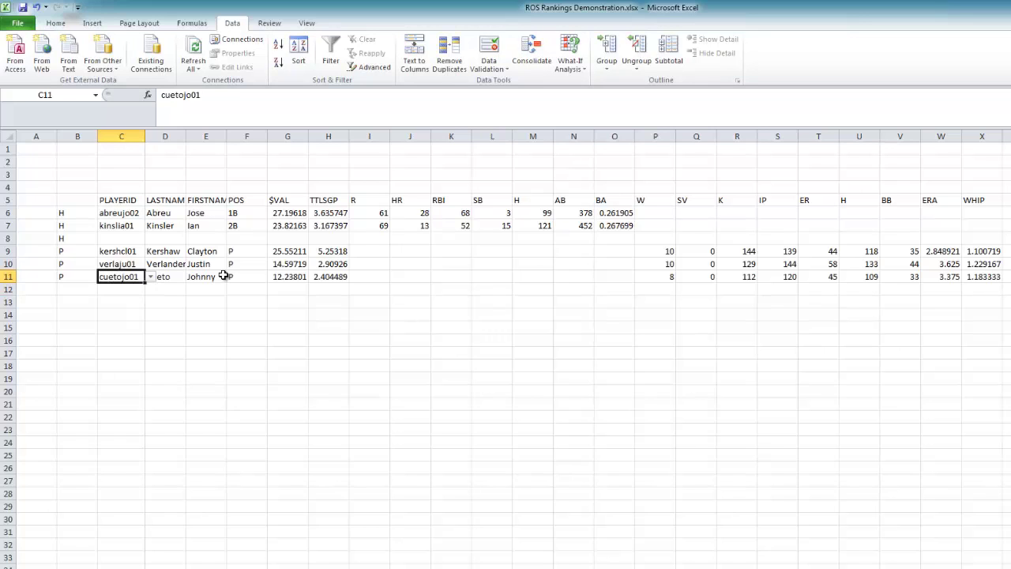
left_click(122, 249)
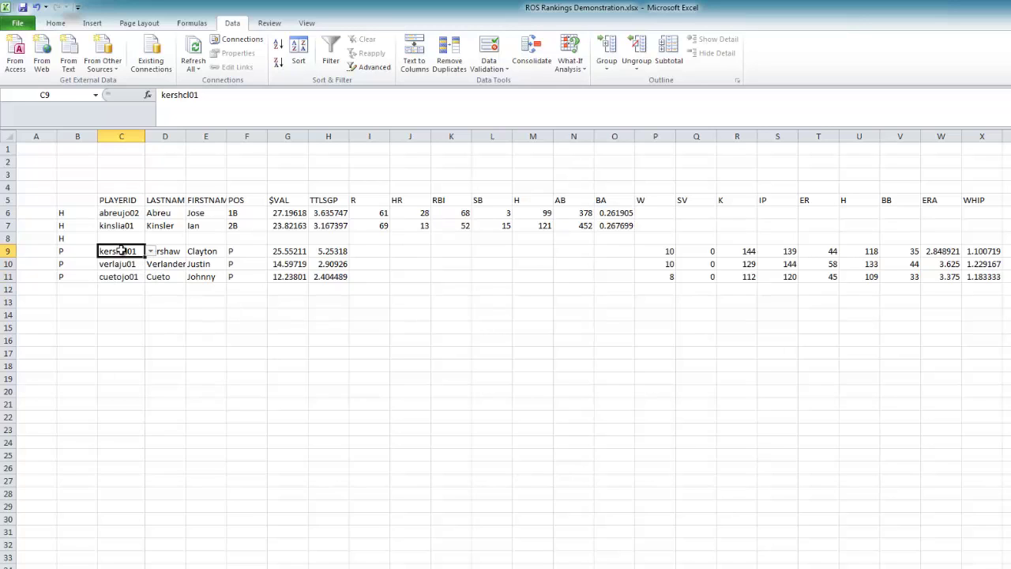
key("shift+Down")
key("shift+Down")
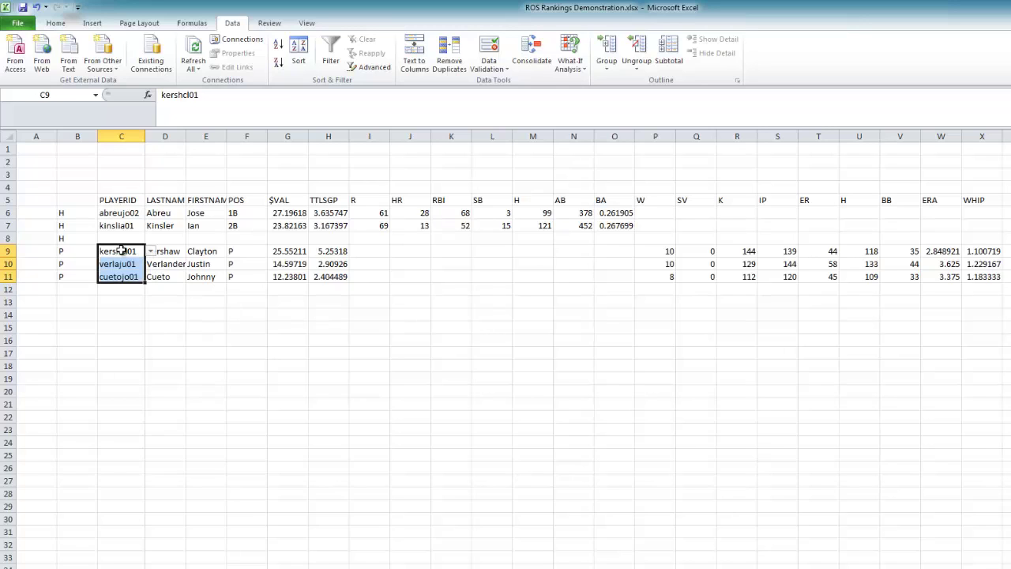
key("Delete")
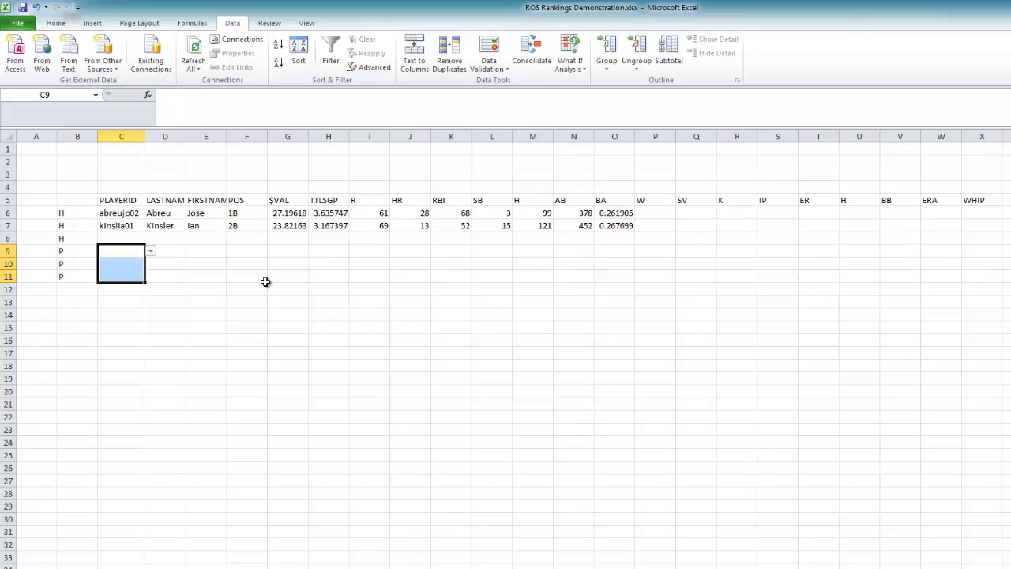
- Make the C5:X5 header labels bold and centered with a bottom border
left_click(120, 199)
left_click_drag(121, 199, 970, 202)
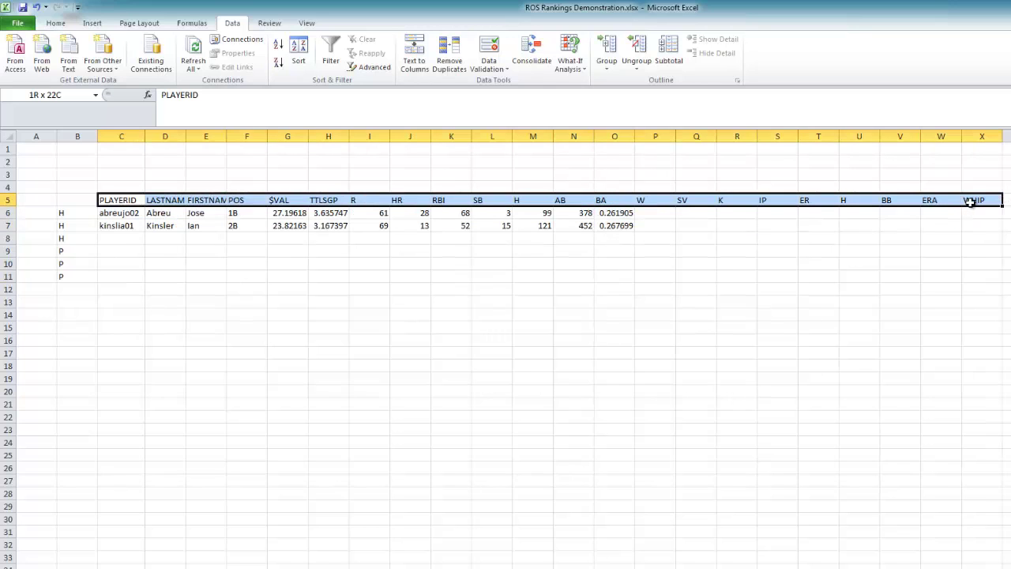
left_click(56, 26)
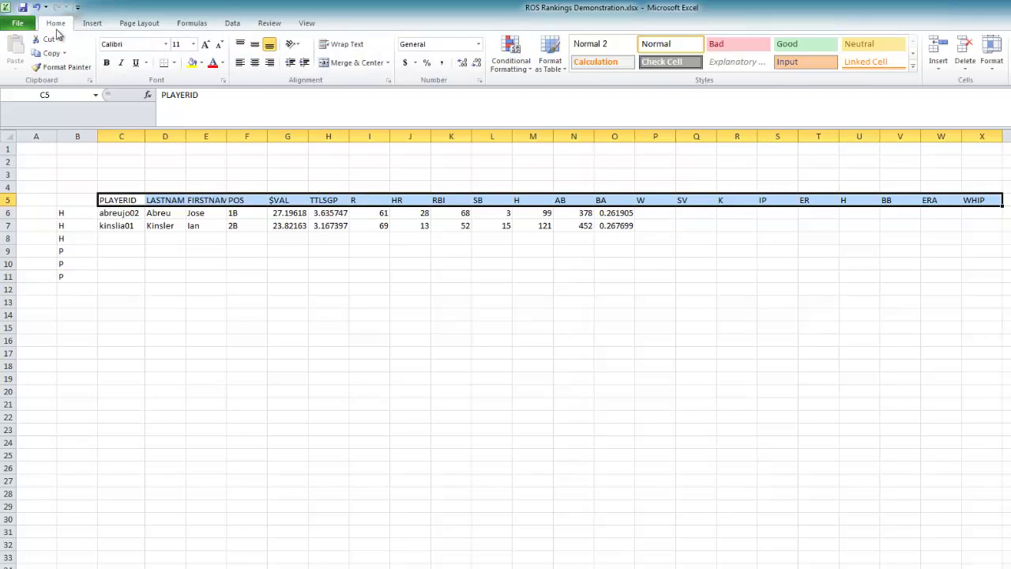
left_click(108, 67)
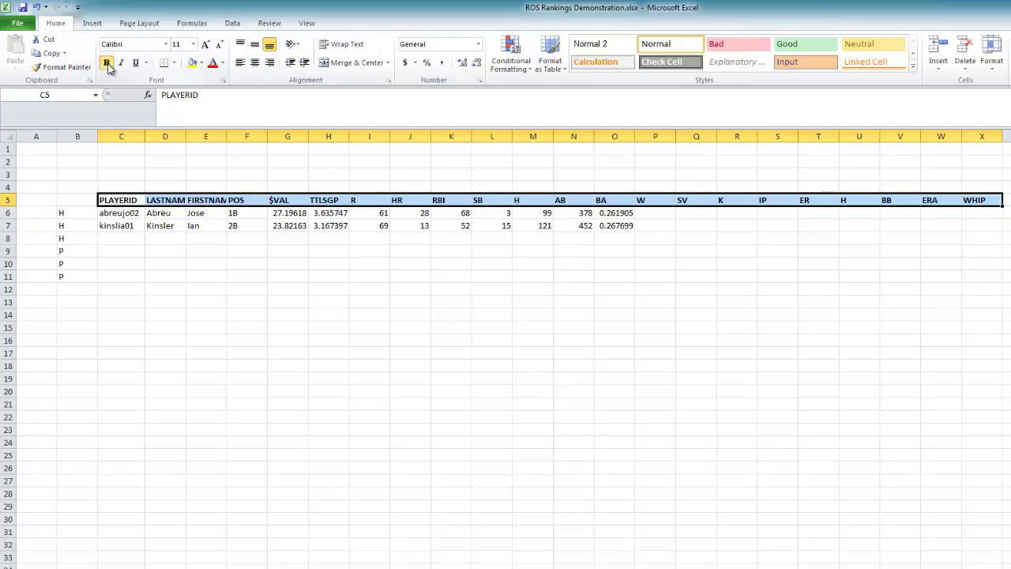
left_click(167, 65)
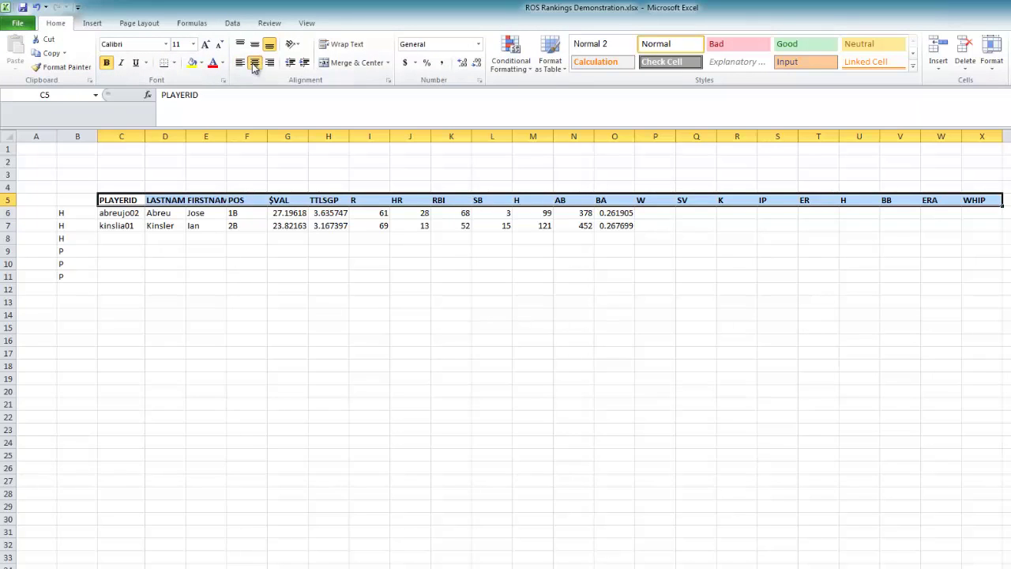
left_click(254, 62)
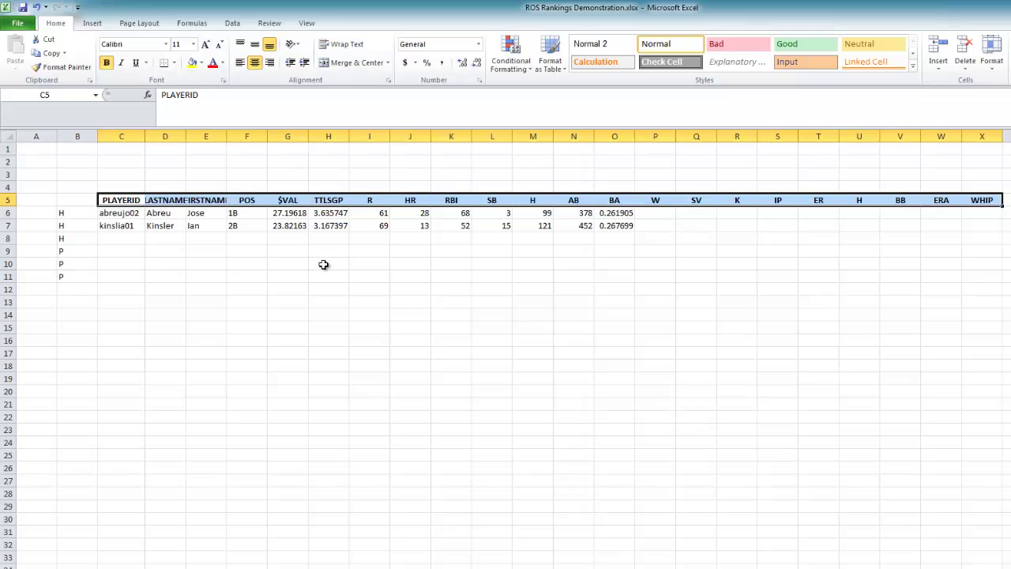
left_click(399, 280)
left_click_drag(359, 136, 983, 153)
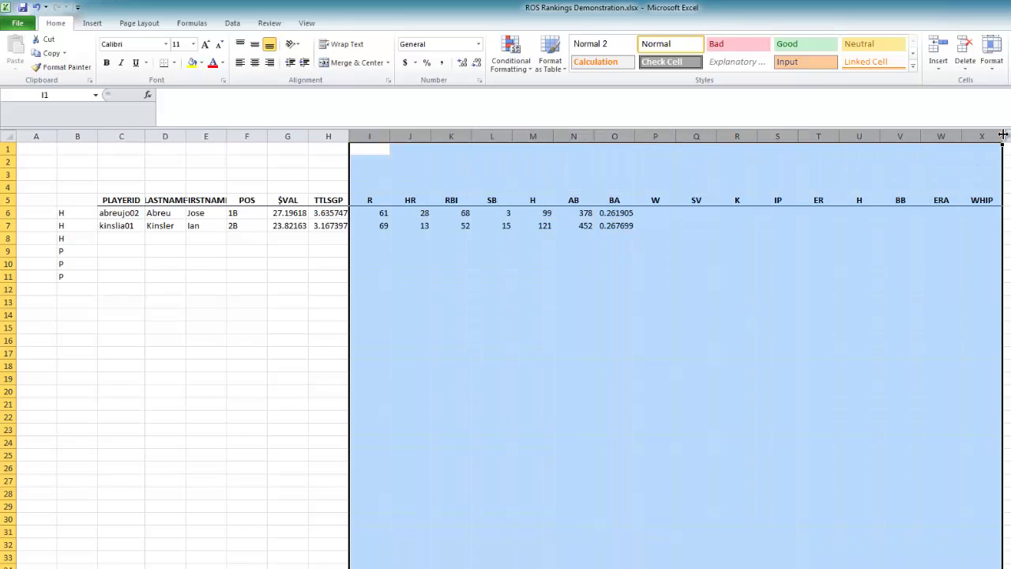
- Narrow columns I:X and show the BA values in column O with three decimals
left_click_drag(551, 133, 530, 132)
left_click(467, 274)
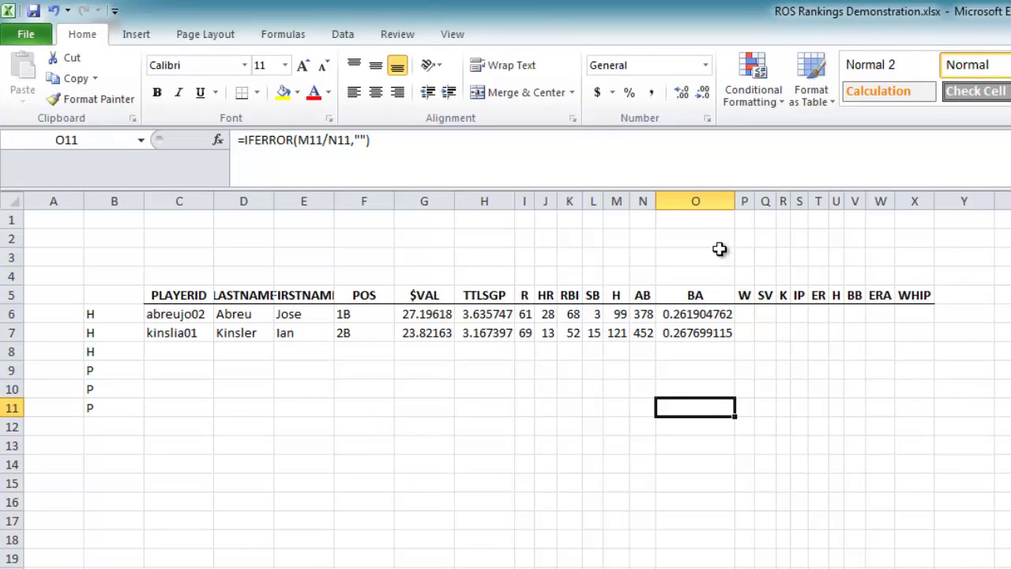
left_click_drag(694, 310, 695, 403)
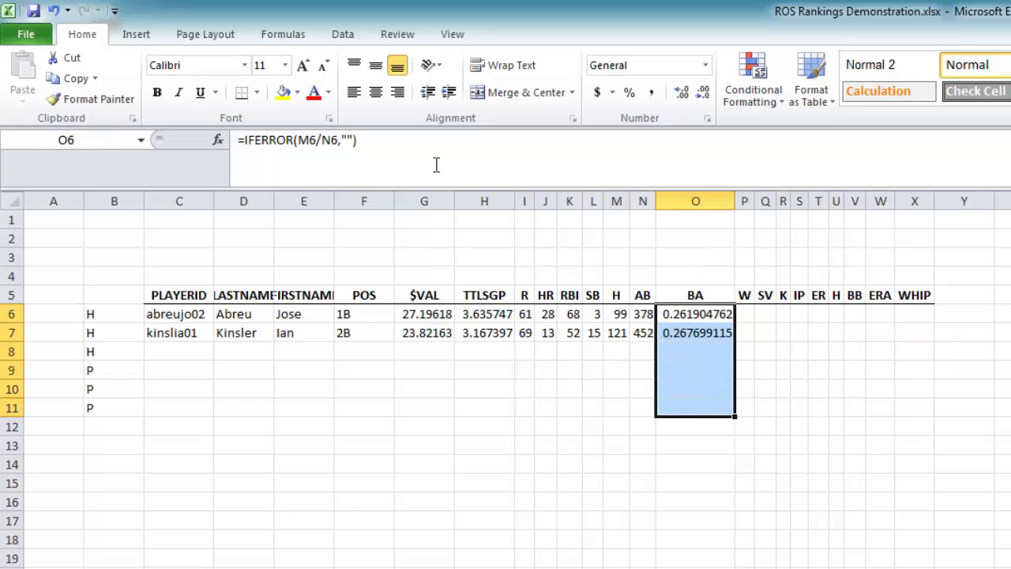
left_click(651, 96)
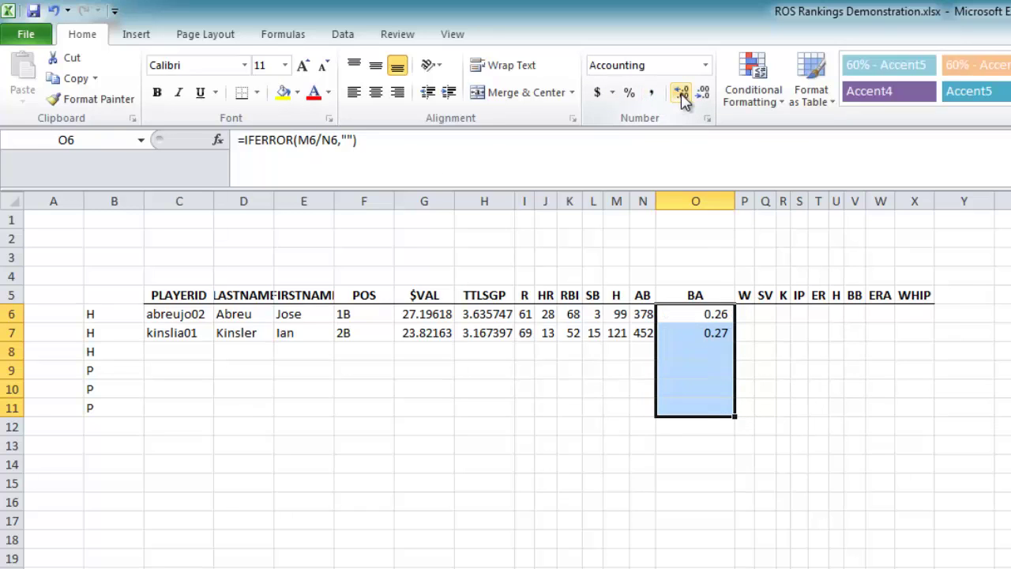
left_click(682, 96)
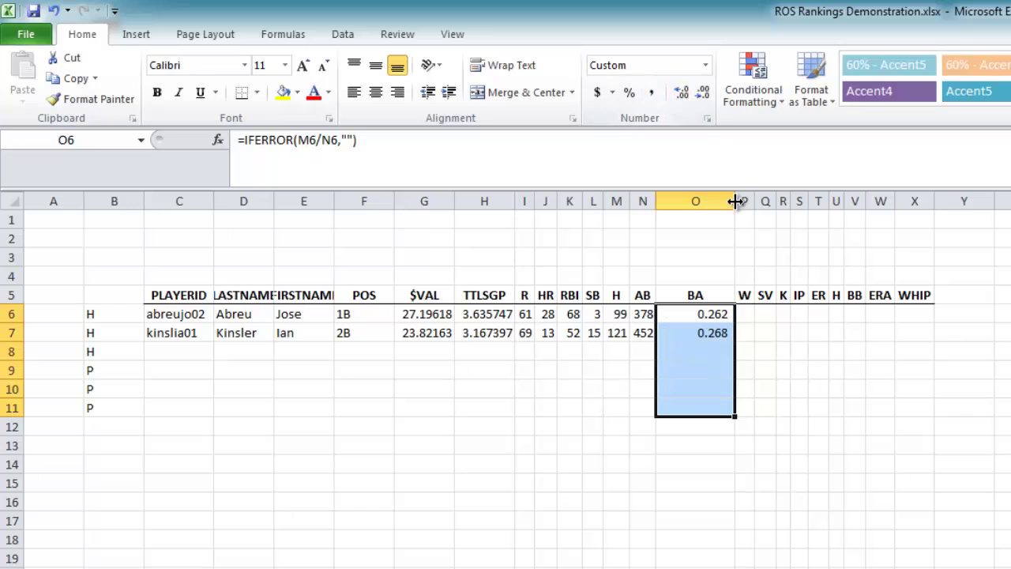
left_click_drag(734, 198, 702, 198)
left_click(767, 466)
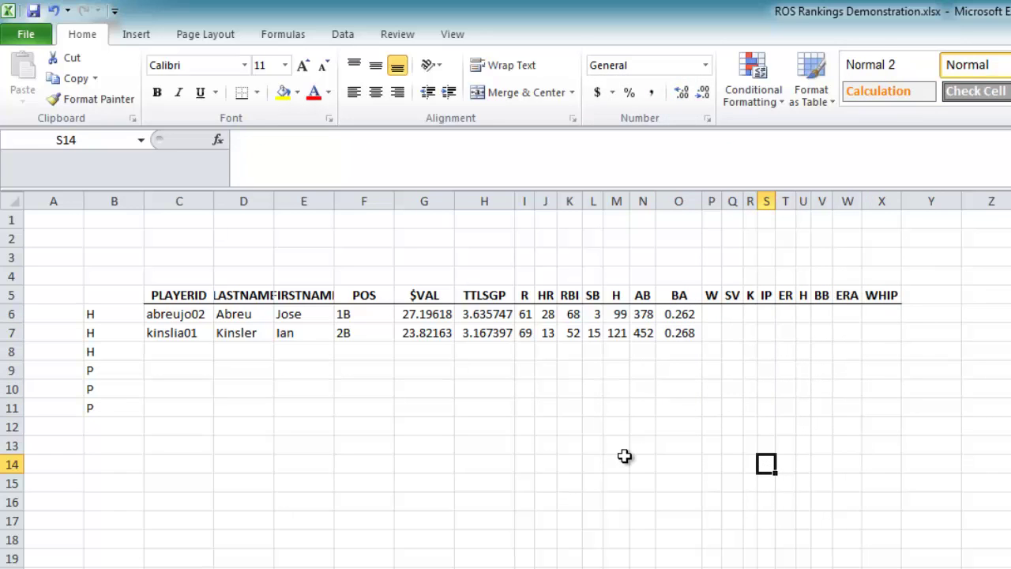
- Format $VAL (G6:G11) as dollars and TTLSGP (H6:H11) with two decimals
left_click_drag(419, 312, 415, 402)
left_click(599, 92)
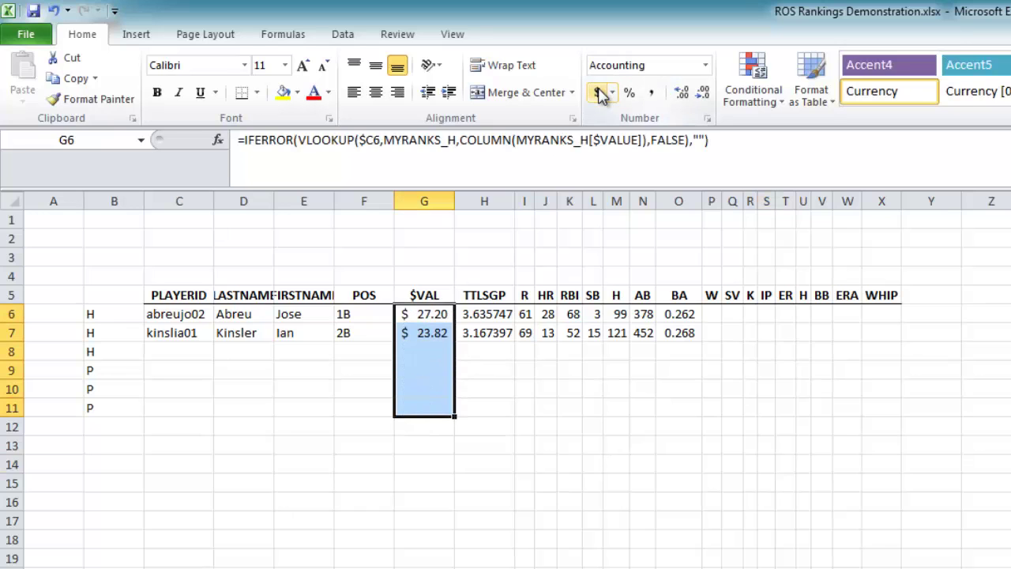
left_click_drag(480, 312, 490, 405)
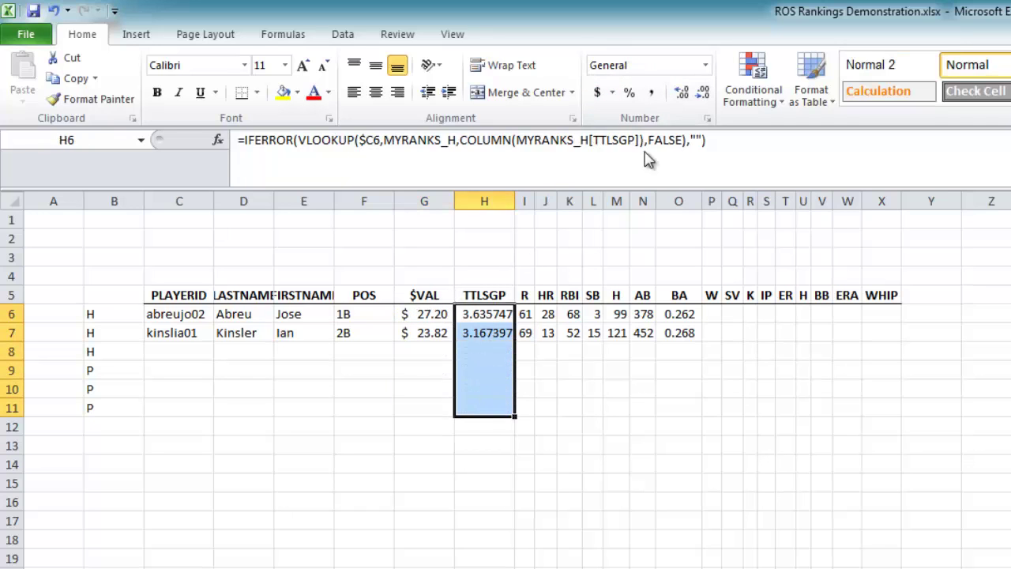
left_click(653, 92)
left_click(618, 387)
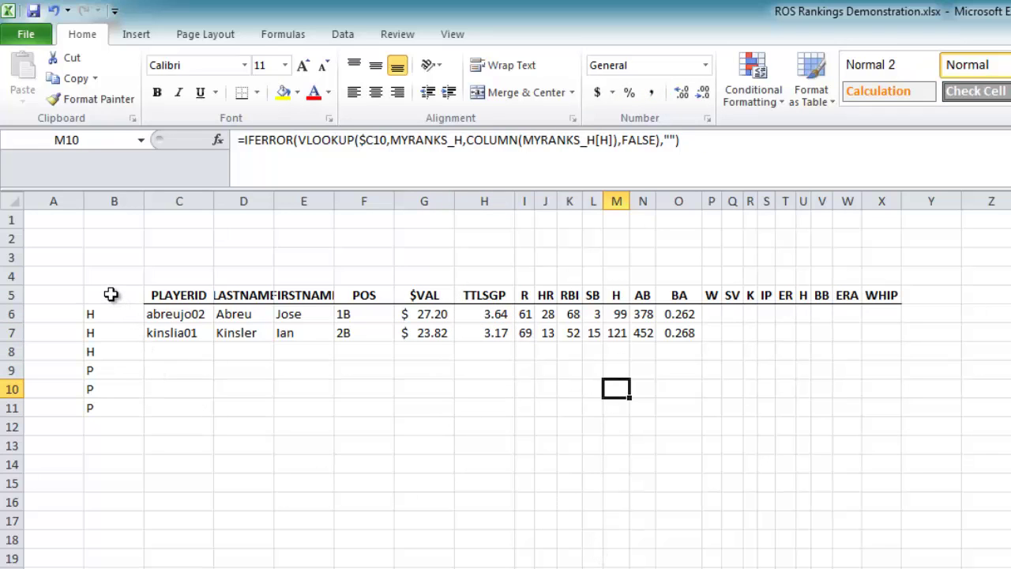
left_click_drag(110, 293, 887, 413)
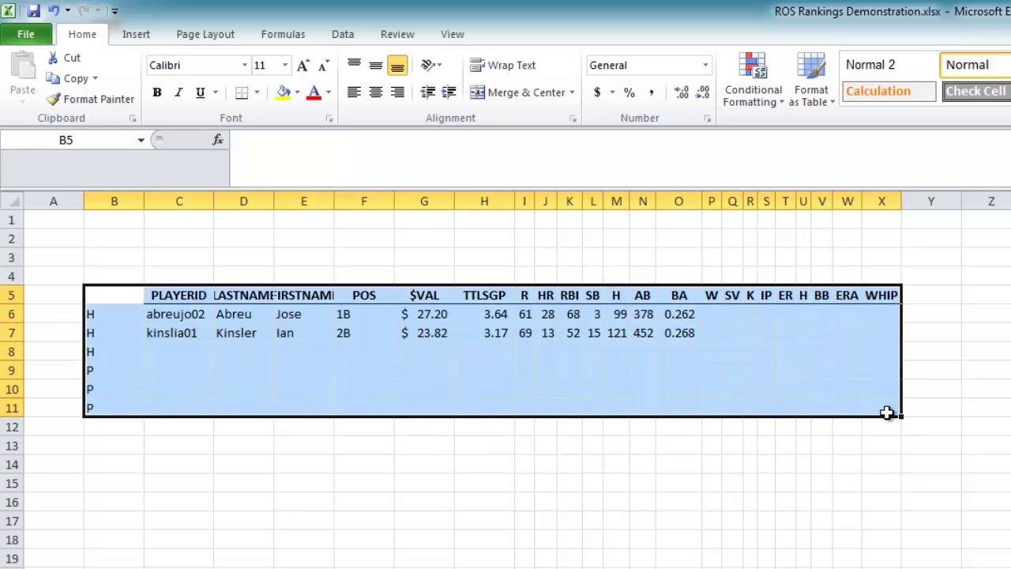
- Paste a copy of the B5:X11 player table at B14 and check the PowerPoint trade slide
key("ctrl+c")
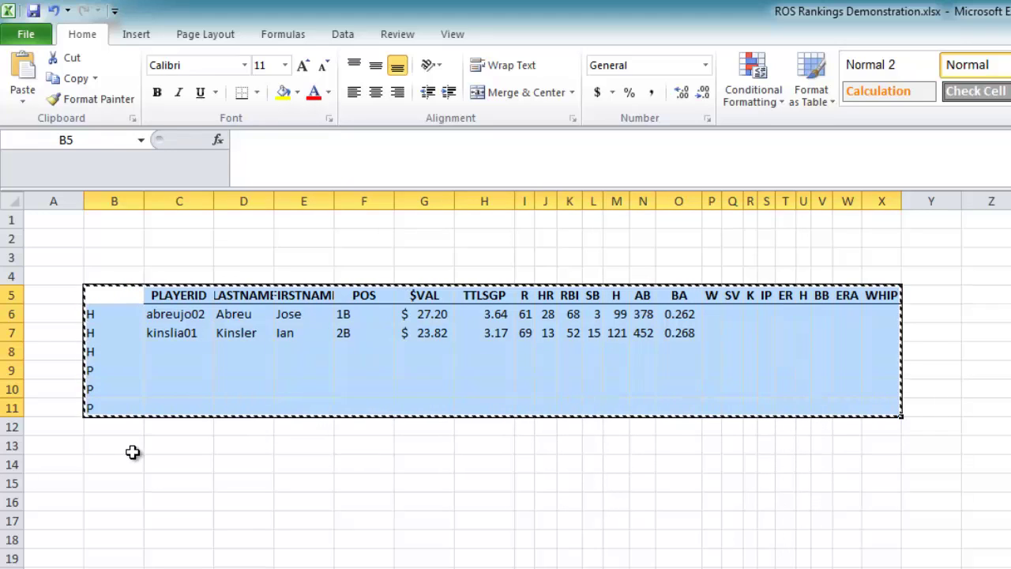
left_click(131, 462)
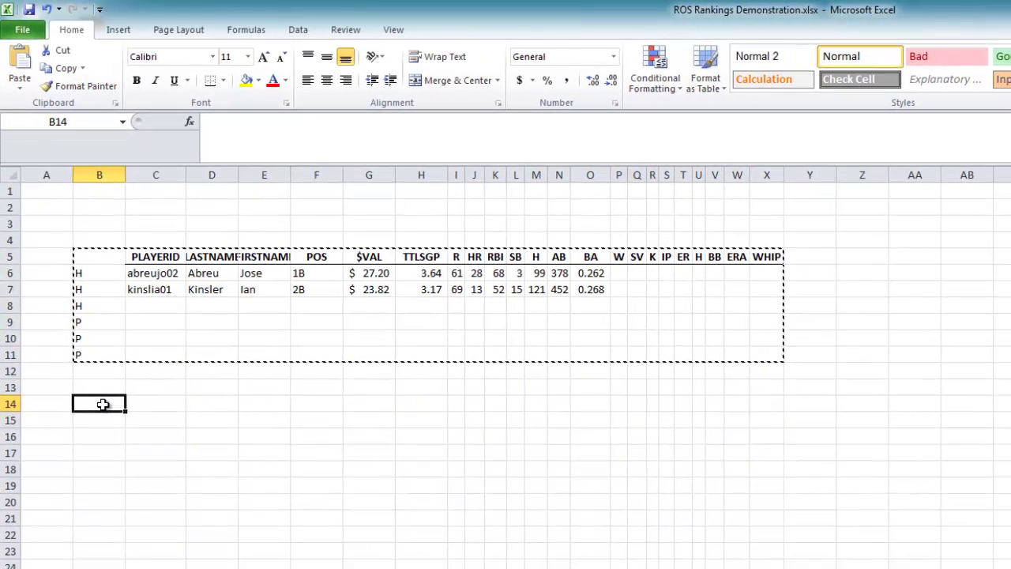
key("ctrl+v")
left_click(141, 420)
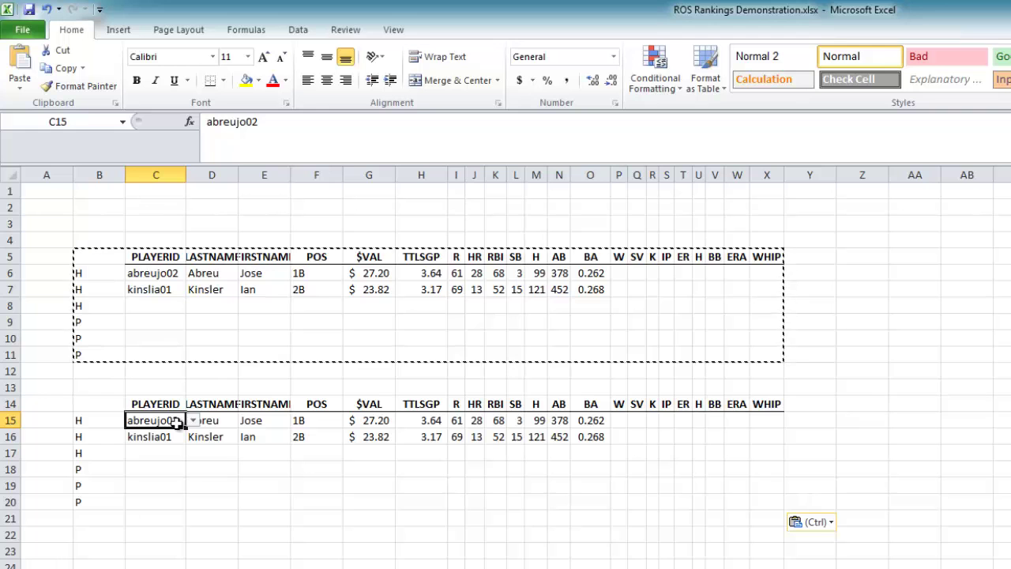
key("alt+Tab")
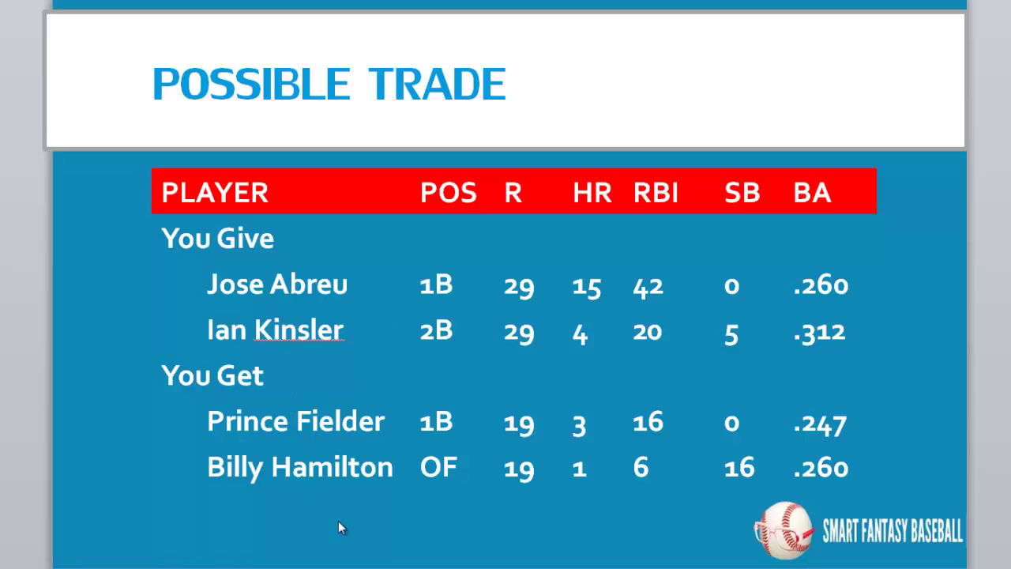
- Set the copied table's player IDs to fieldpr01 in C15 and hamilbi02 in C16
key("alt+Tab")
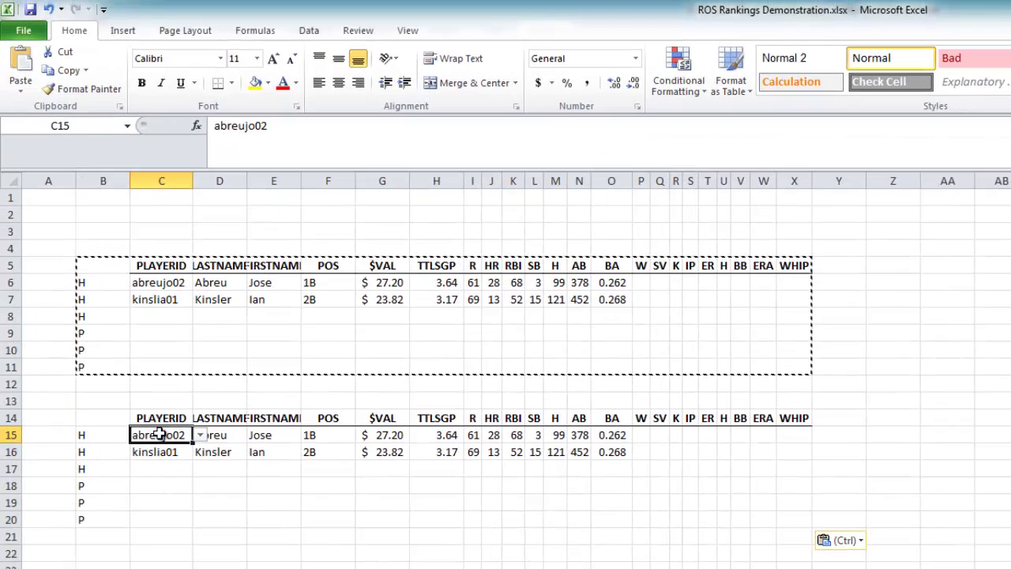
type("fieldpr01")
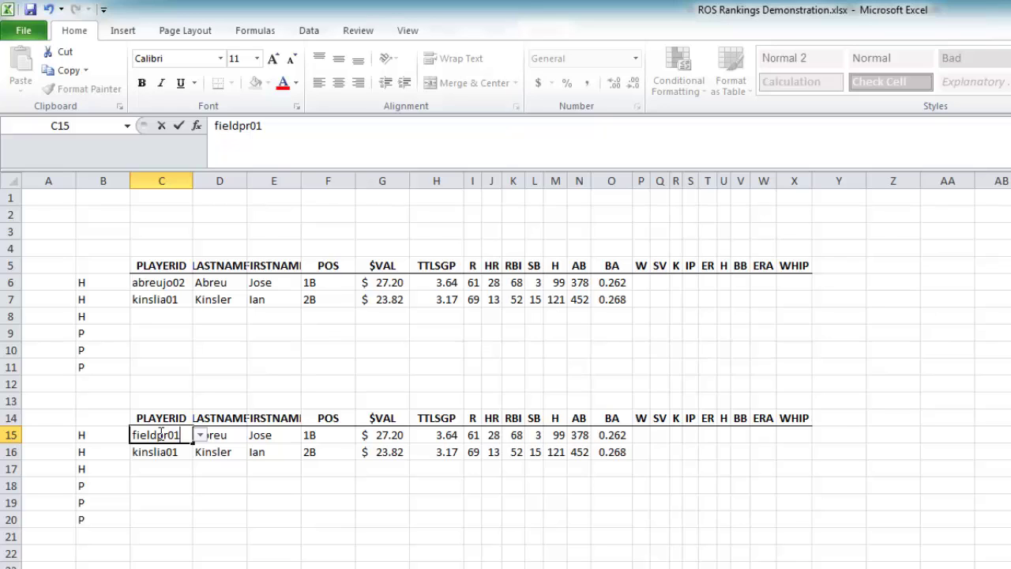
key("Return")
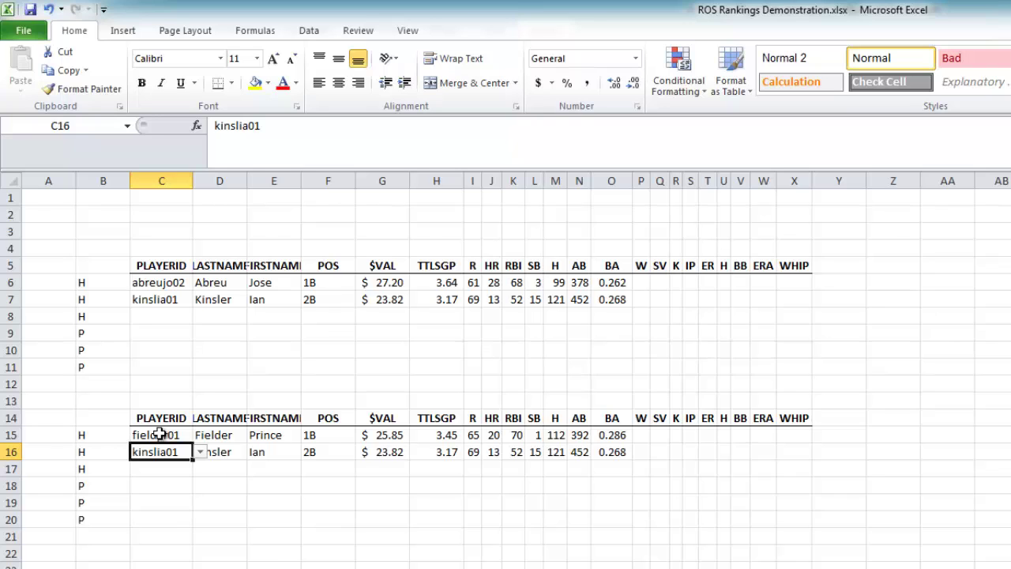
type("hamilbi02")
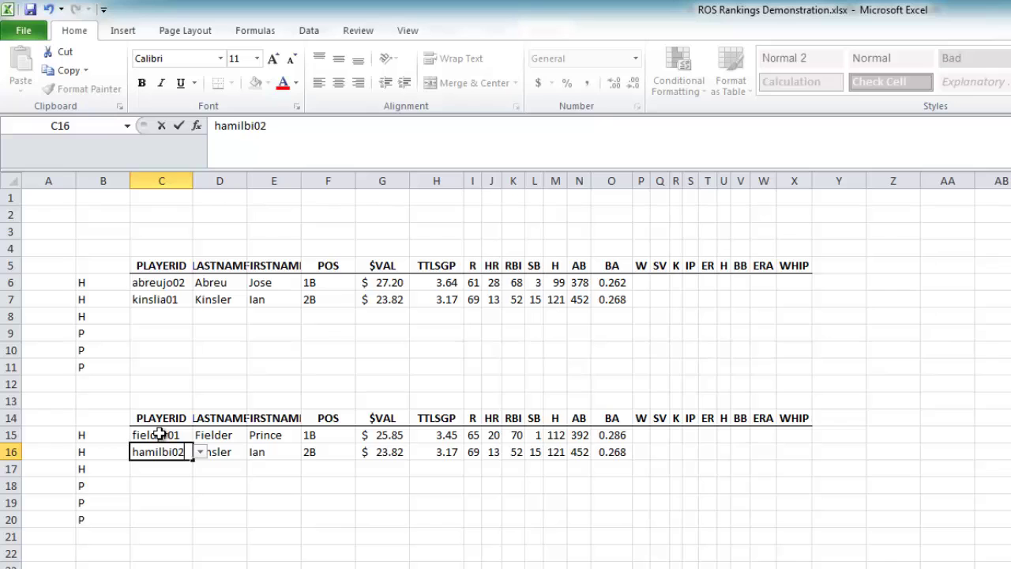
key("Return")
key("Up")
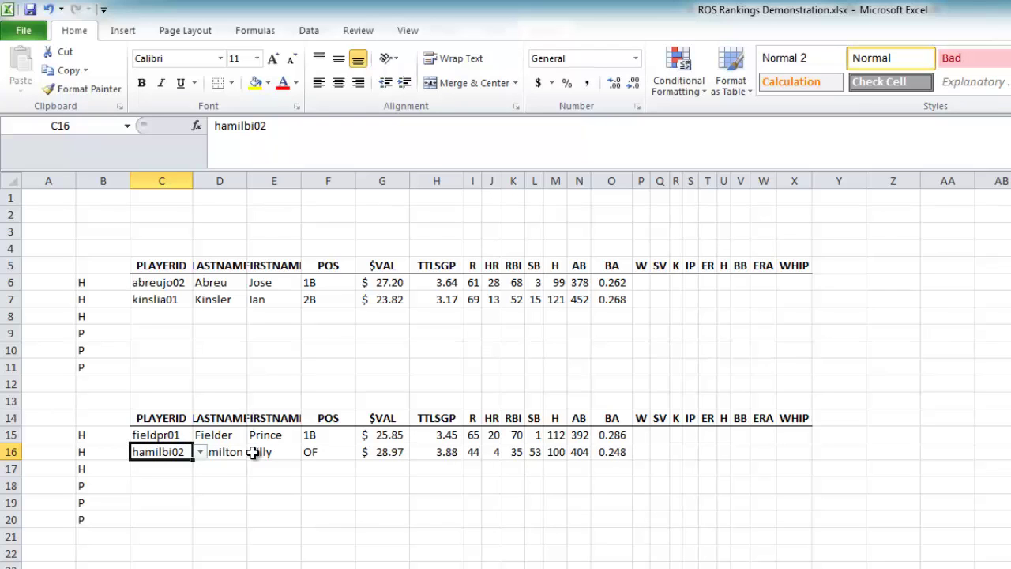
left_click(270, 497)
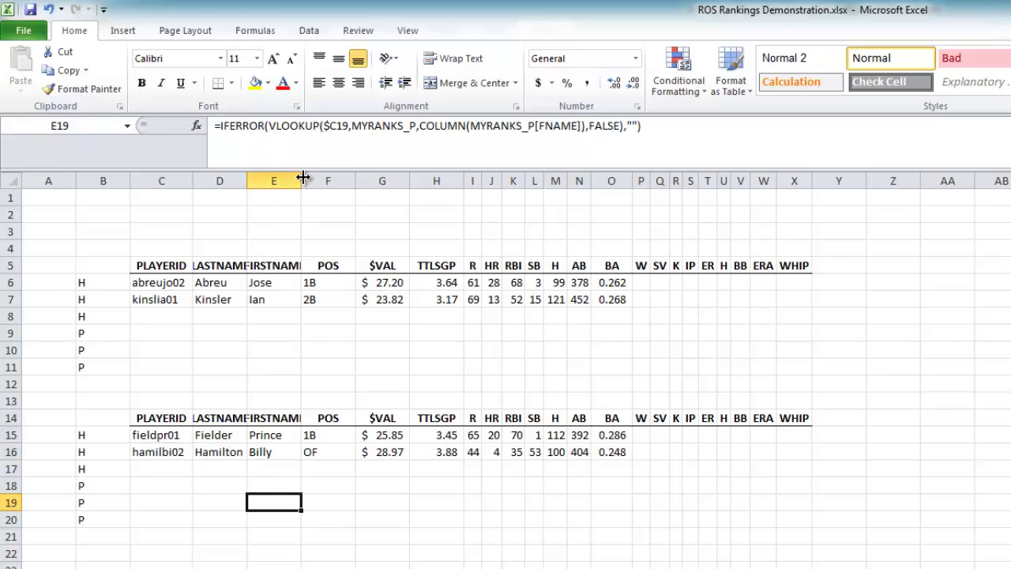
- AutoFit columns E and D to their FIRSTNAME and LASTNAME contents
left_click_drag(303, 178, 302, 178)
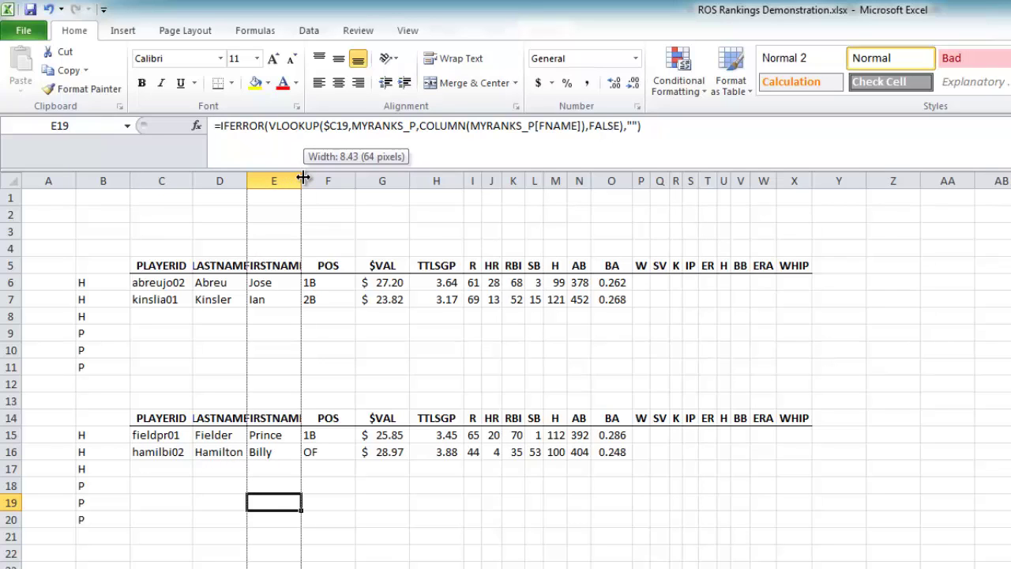
double_click(303, 179)
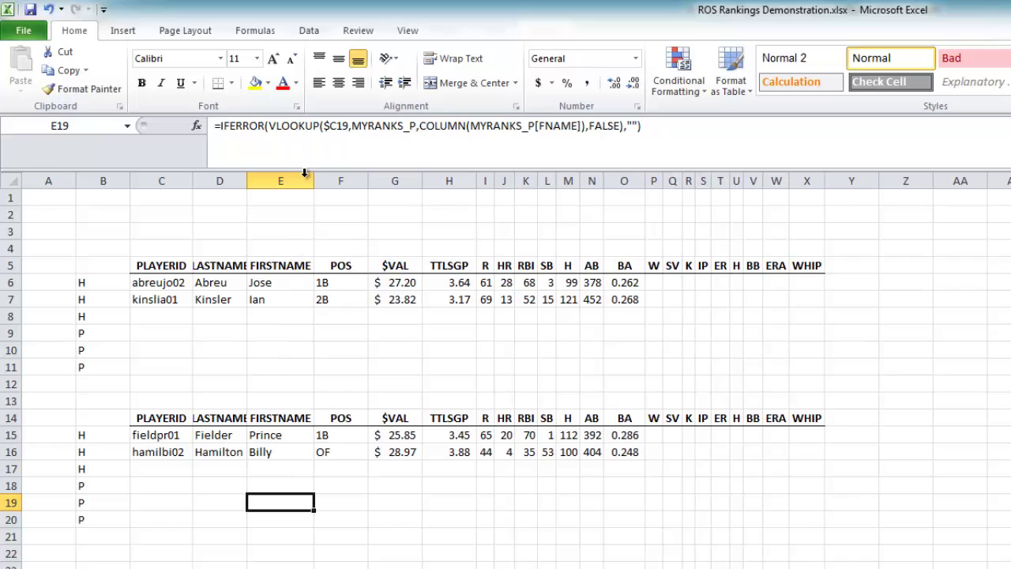
double_click(246, 177)
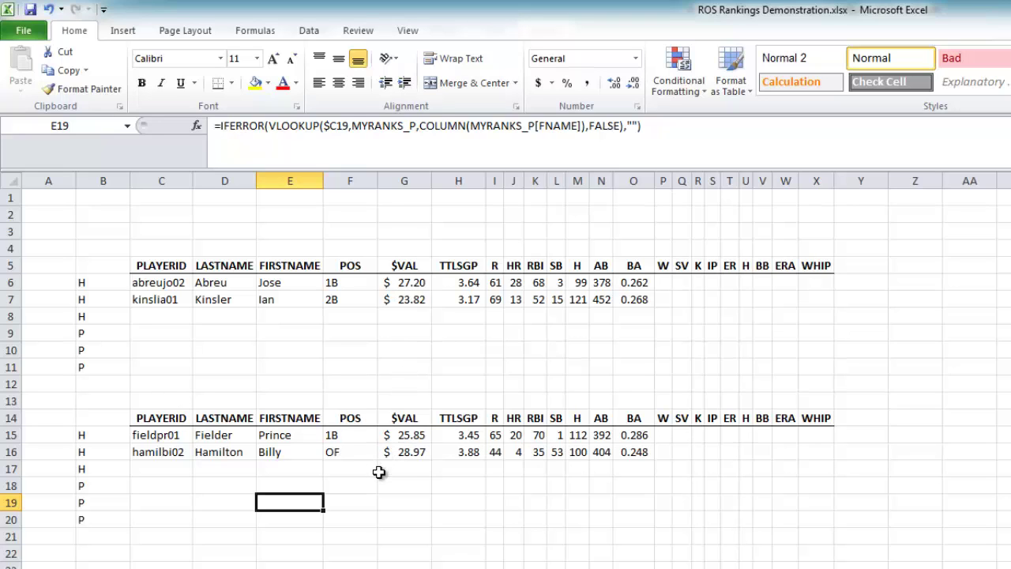
- Label cell B12 as TOTAL for the first team's totals row
left_click(414, 456)
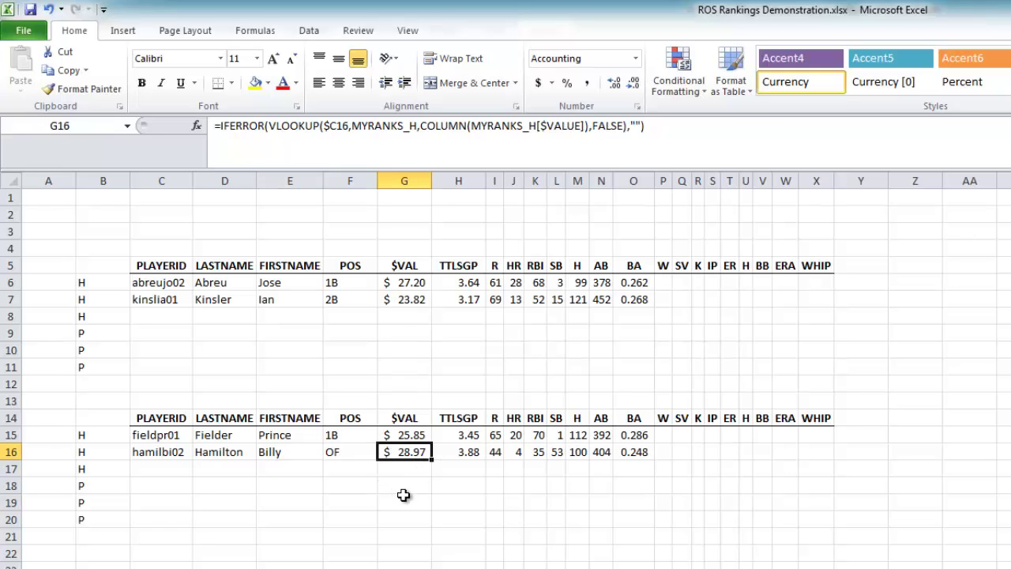
left_click(402, 384)
left_click(109, 383)
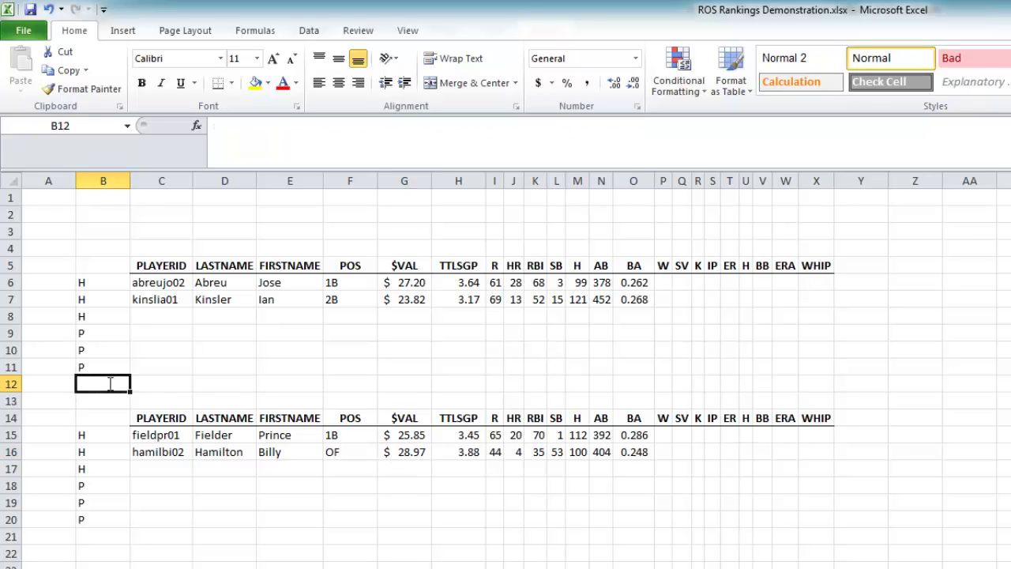
type("TOT")
key("Right")
key("Right")
key("Right")
key("Right")
key("Right")
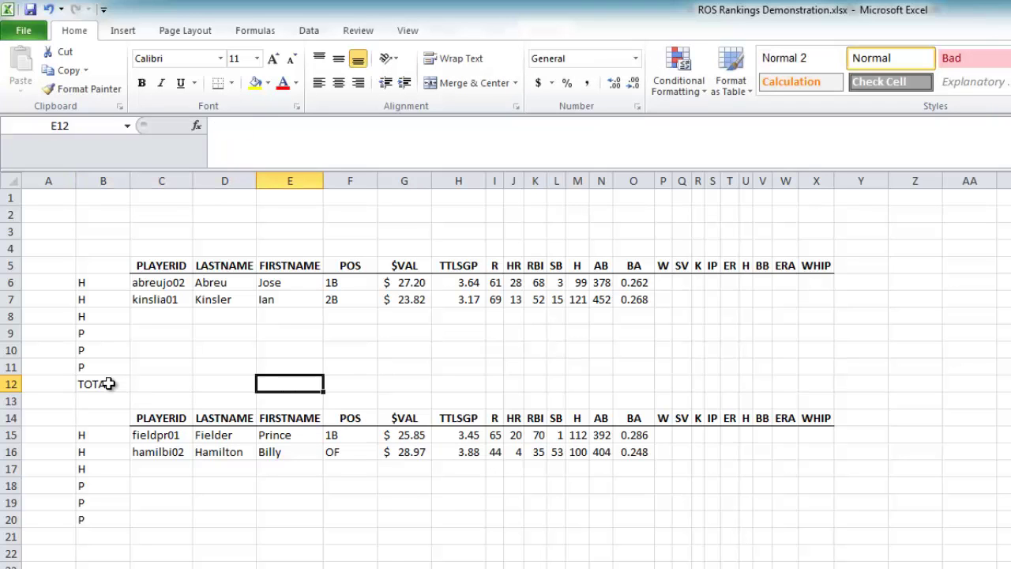
- Sum the $VAL column with =SUM(G6:G11) in G12 and fill it across through N12
type("=")
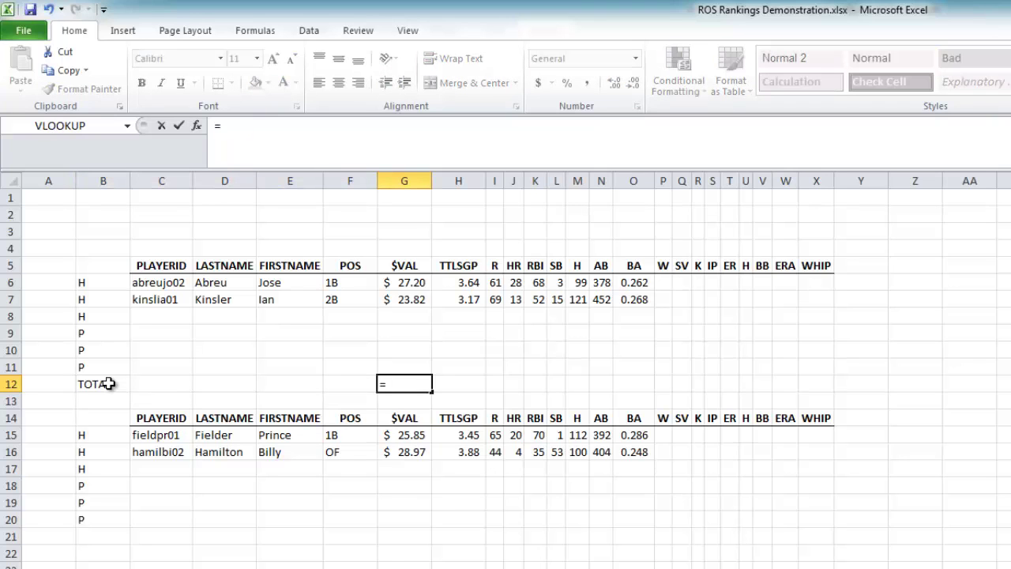
type("SUM(")
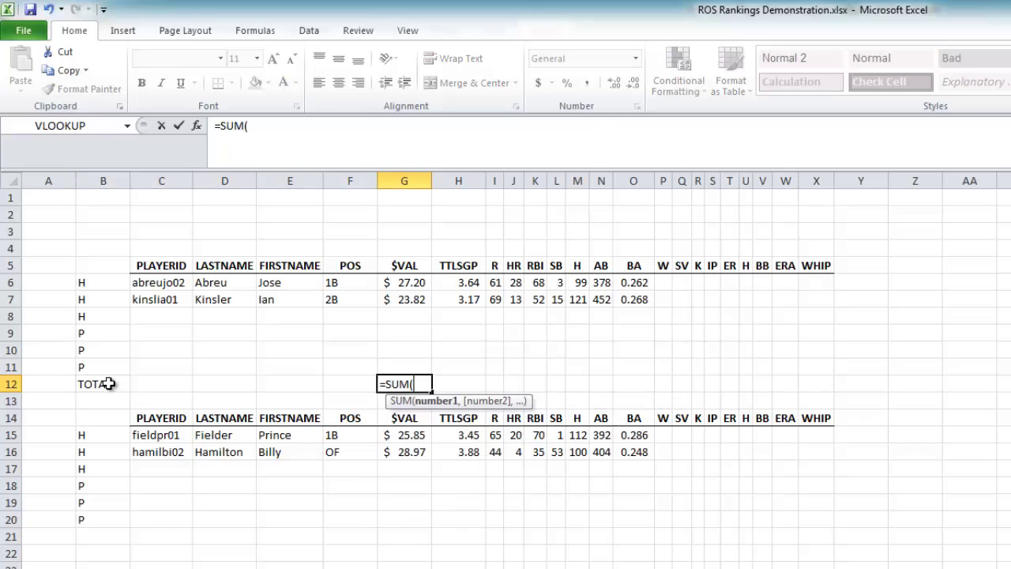
left_click_drag(407, 283, 418, 361)
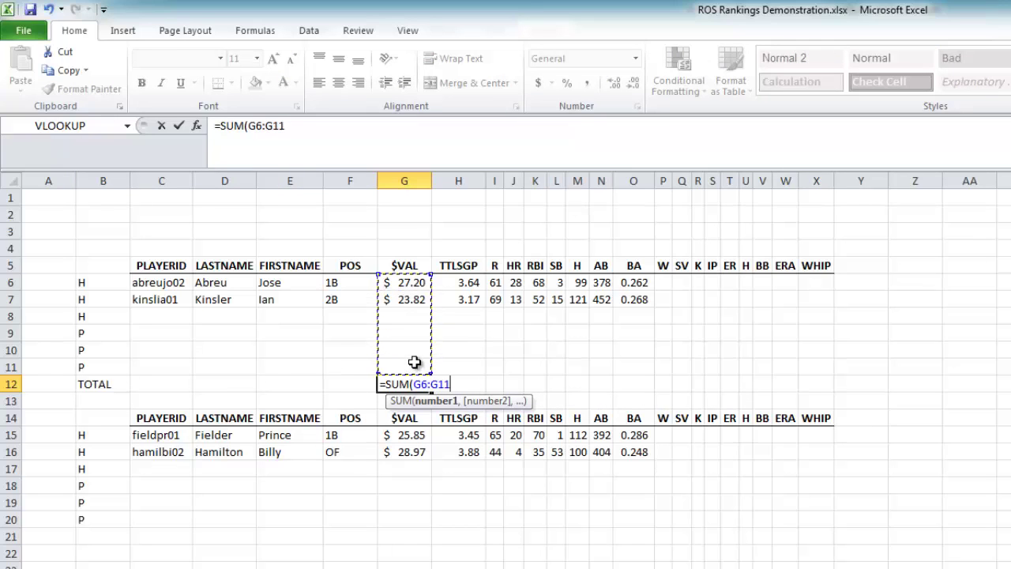
type(")")
key("Return")
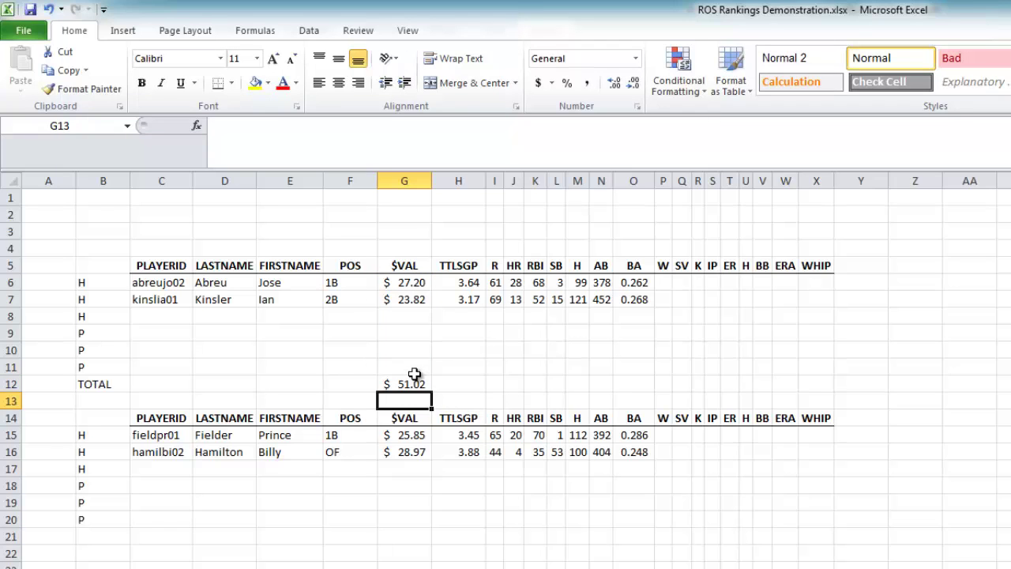
left_click(416, 384)
left_click_drag(432, 391, 612, 389)
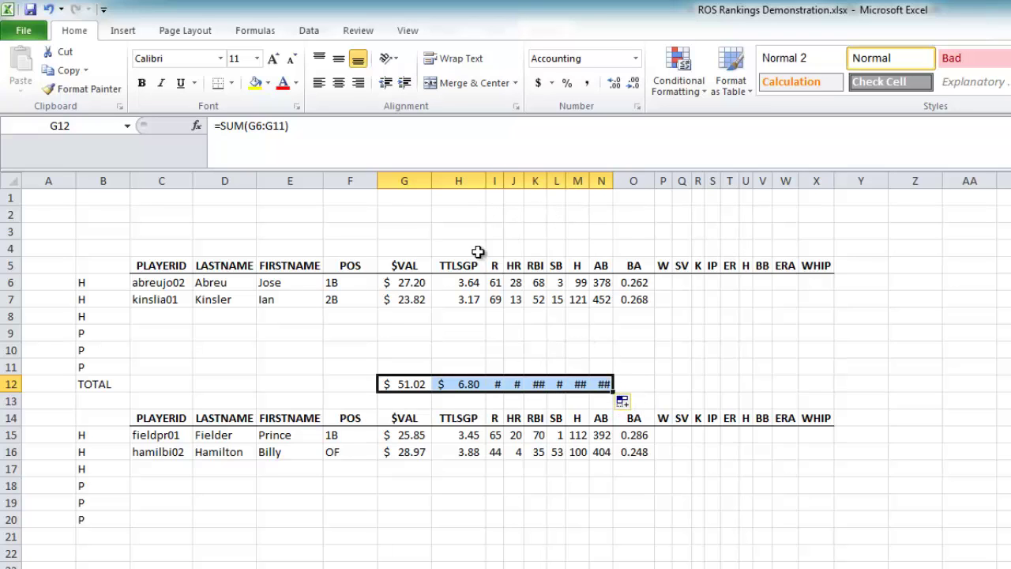
left_click(472, 327)
- AutoFit columns I through N so the R, HR, RBI, SB, H and AB totals display fully
double_click(510, 174)
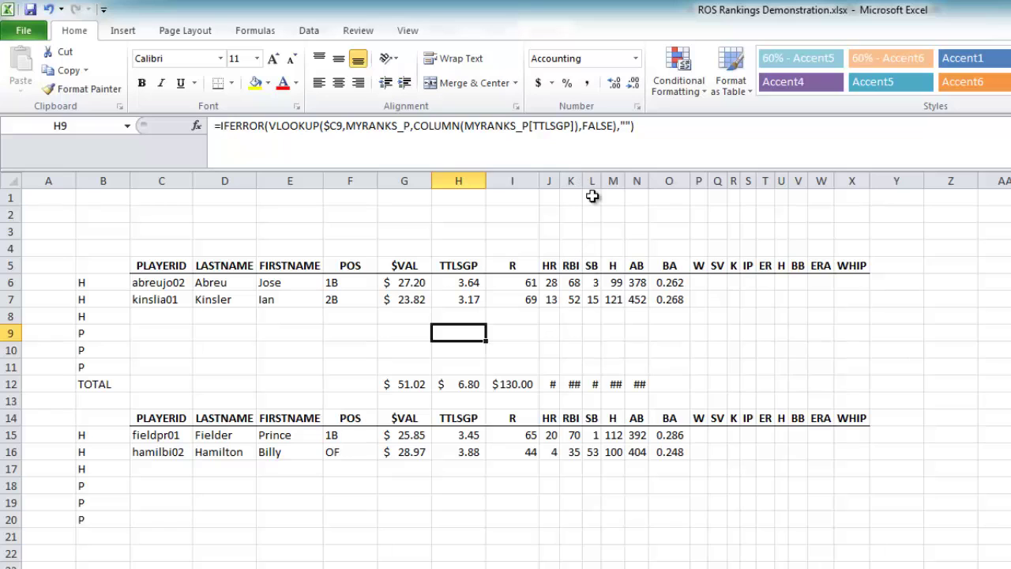
left_click(564, 338)
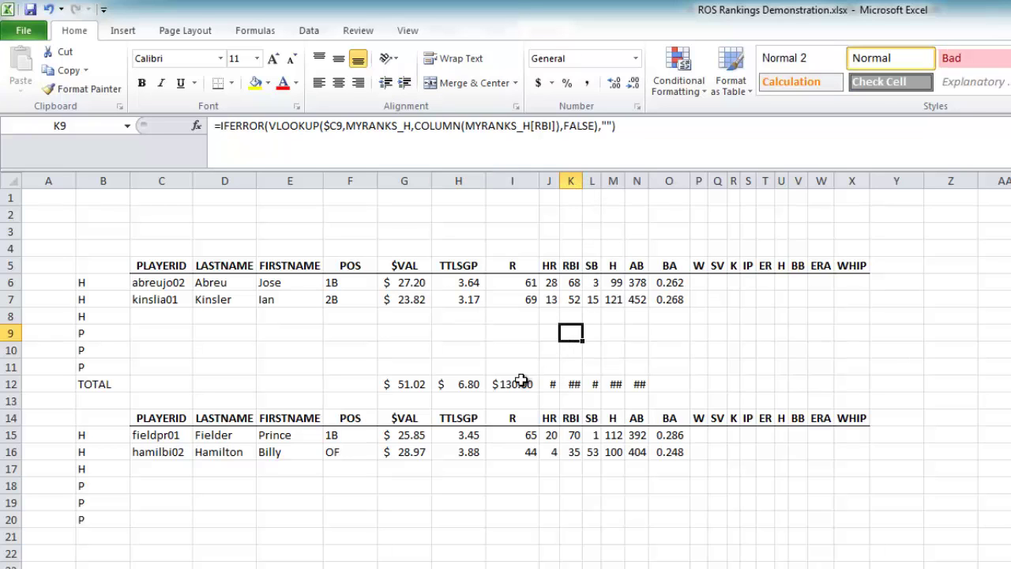
double_click(559, 175)
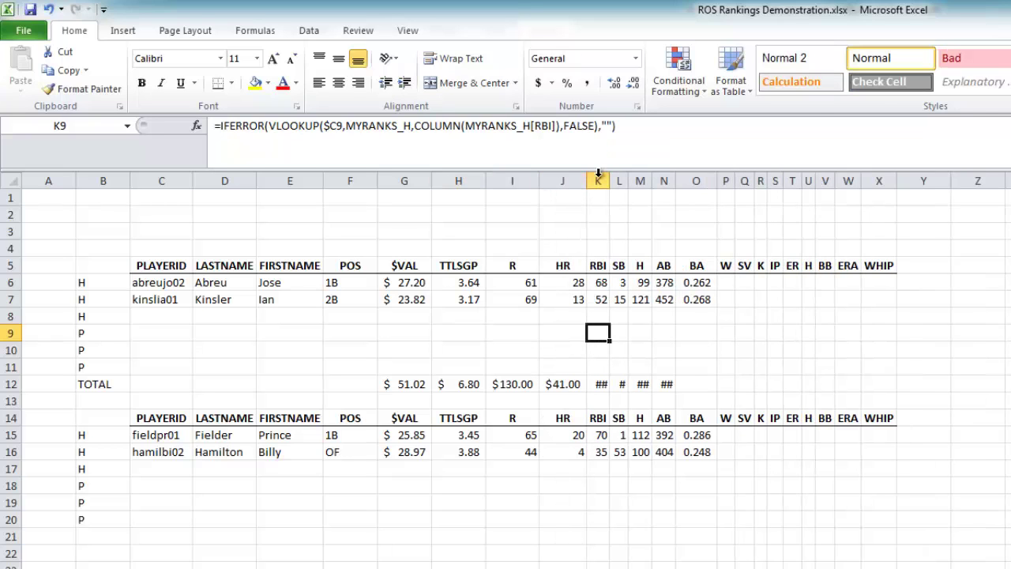
double_click(612, 176)
double_click(658, 174)
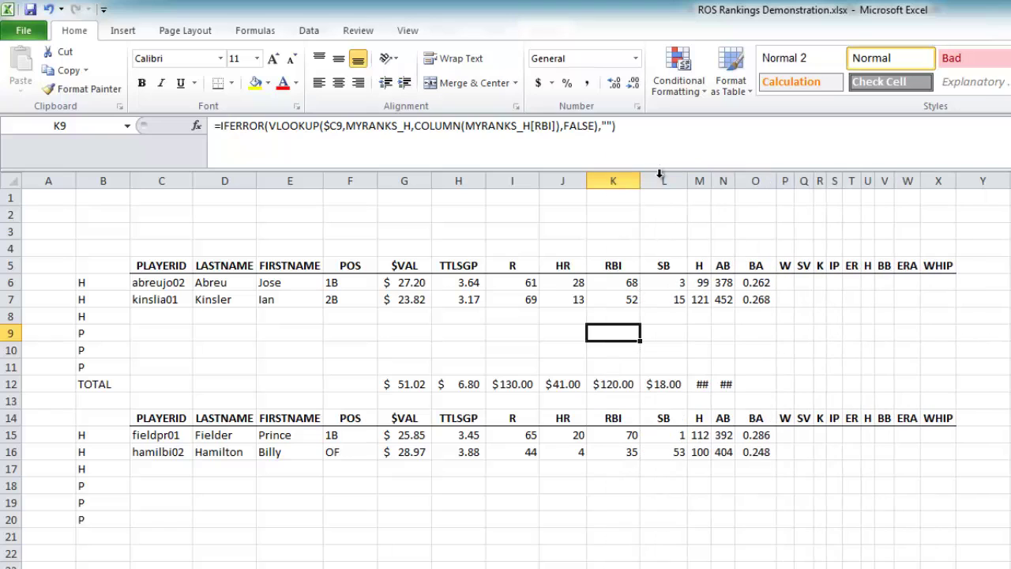
double_click(712, 176)
double_click(765, 175)
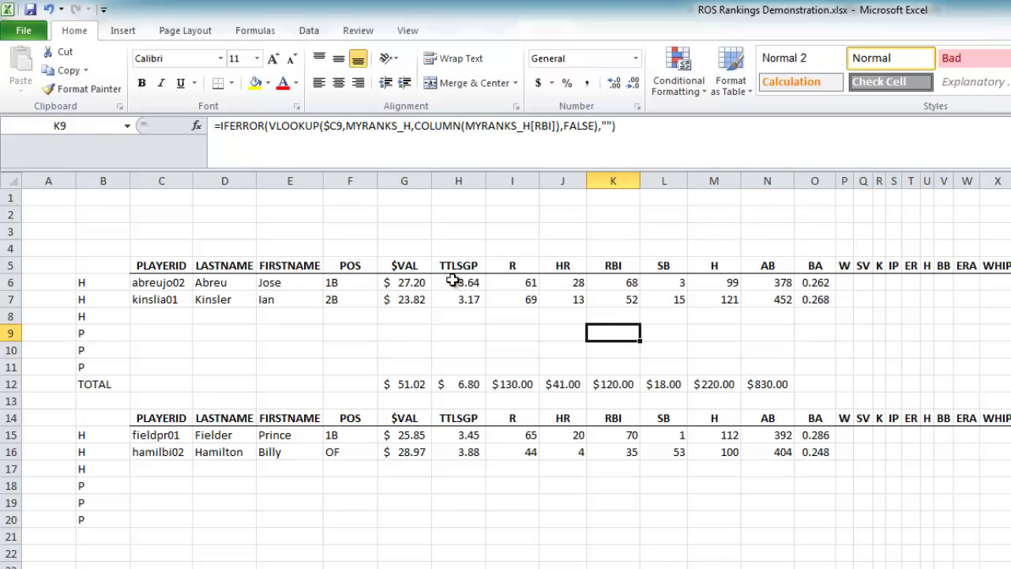
left_click_drag(455, 299, 809, 299)
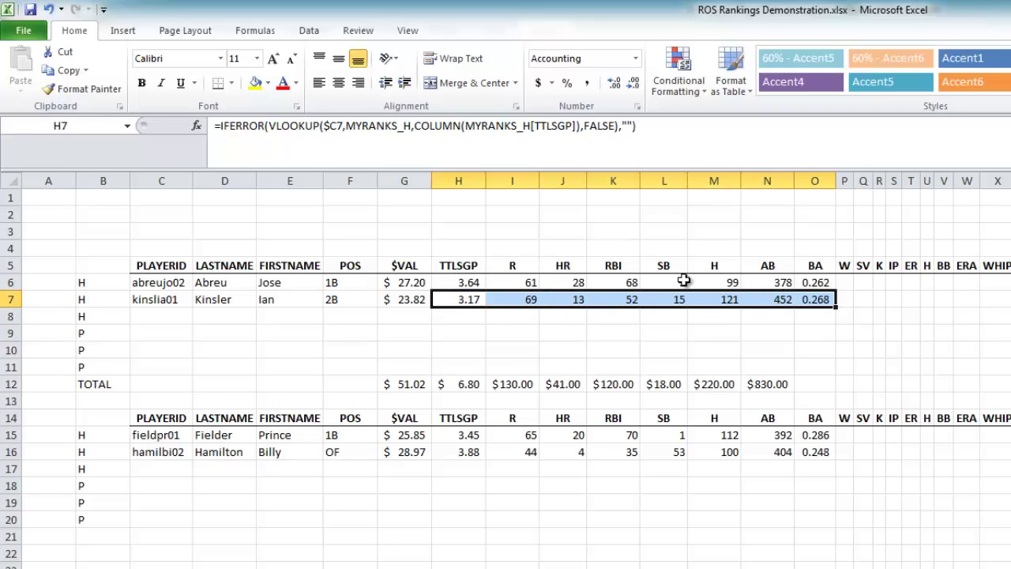
- Copy the player row's number format from H7:O7 onto the H12:O12 totals
left_click(79, 89)
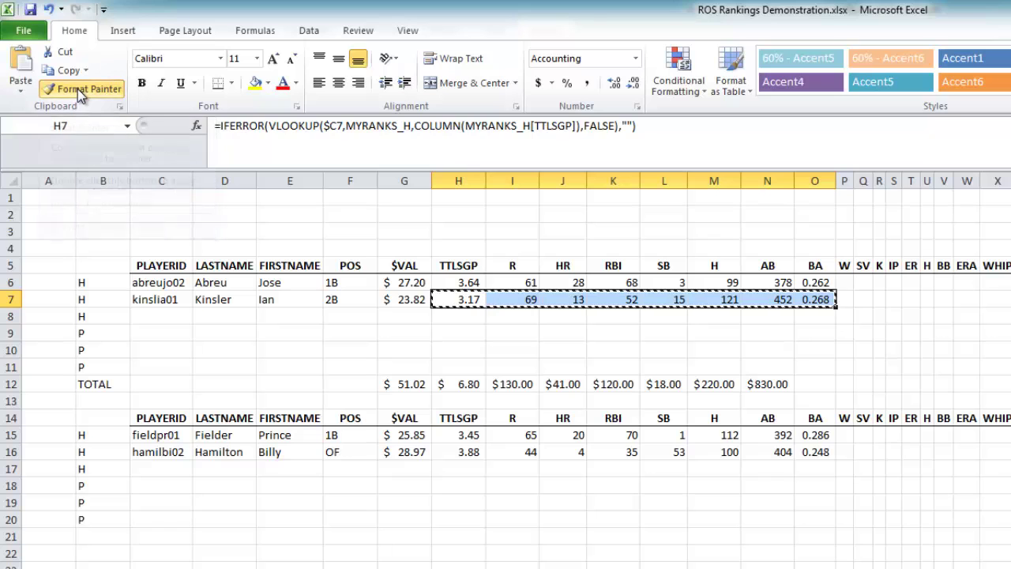
left_click(459, 383)
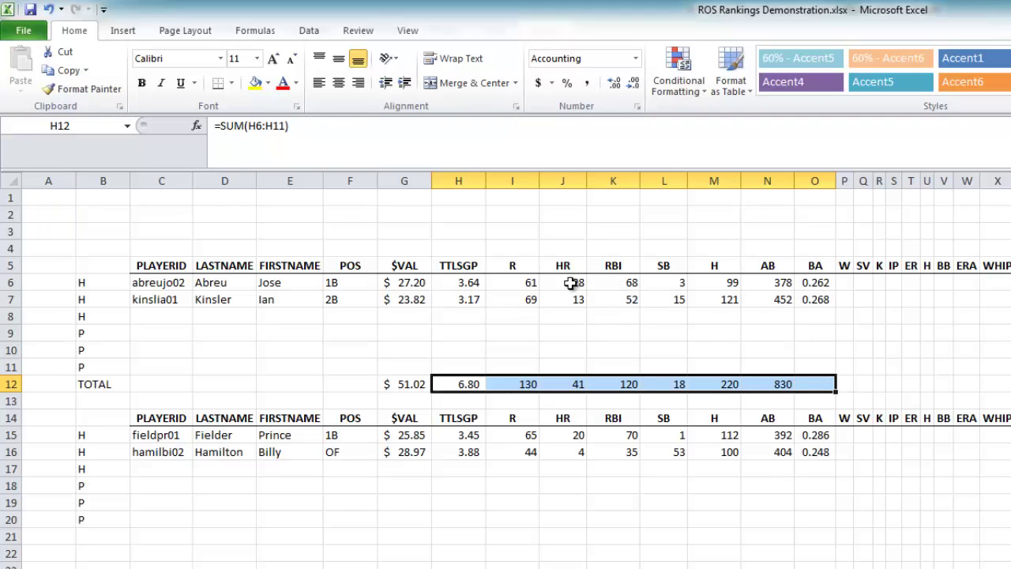
left_click(813, 384)
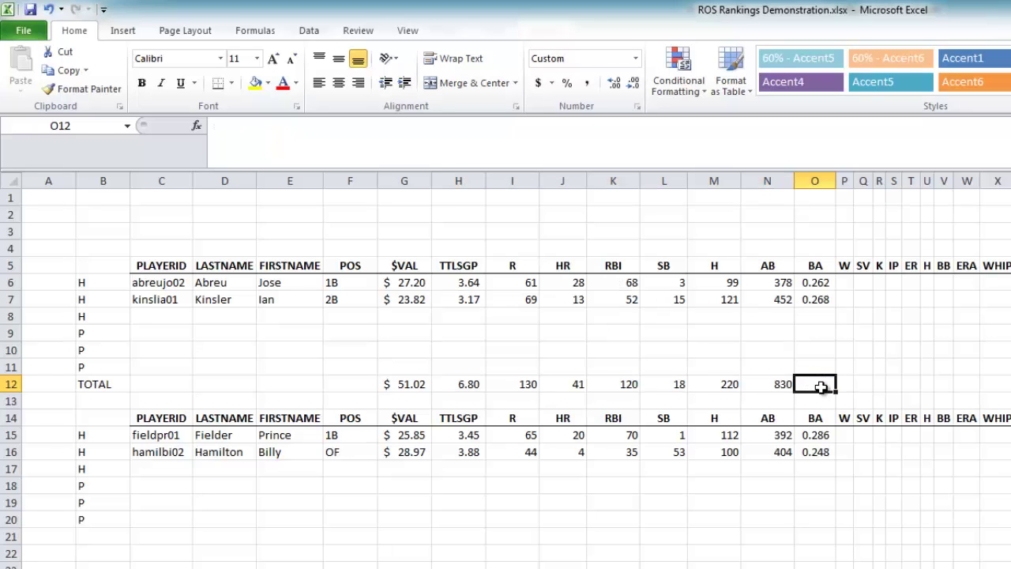
- Copy the batting average formula from O7 into O12, giving a 0.265 team BA
left_click(821, 299)
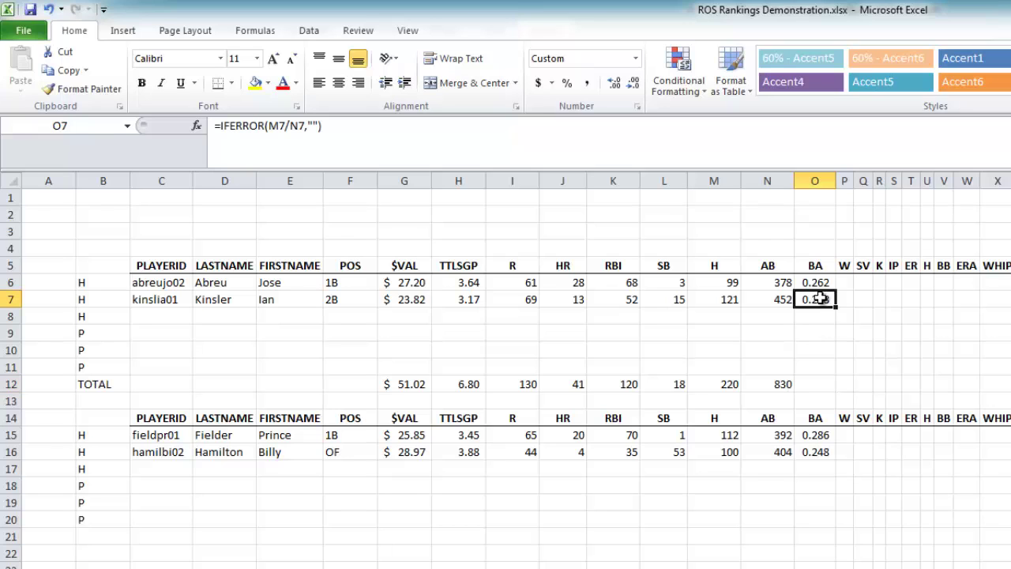
key("ctrl+c")
left_click(815, 383)
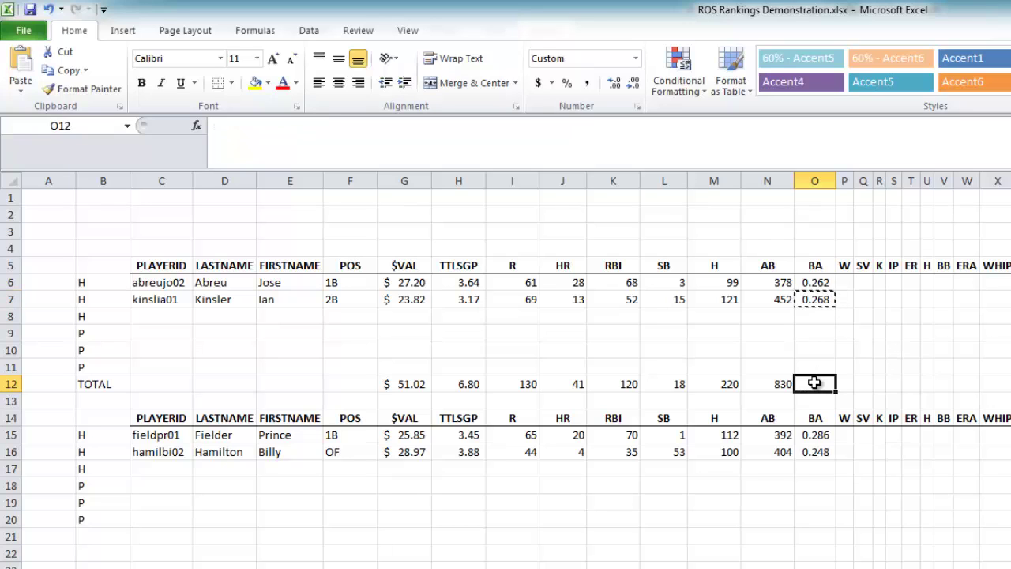
key("ctrl+v")
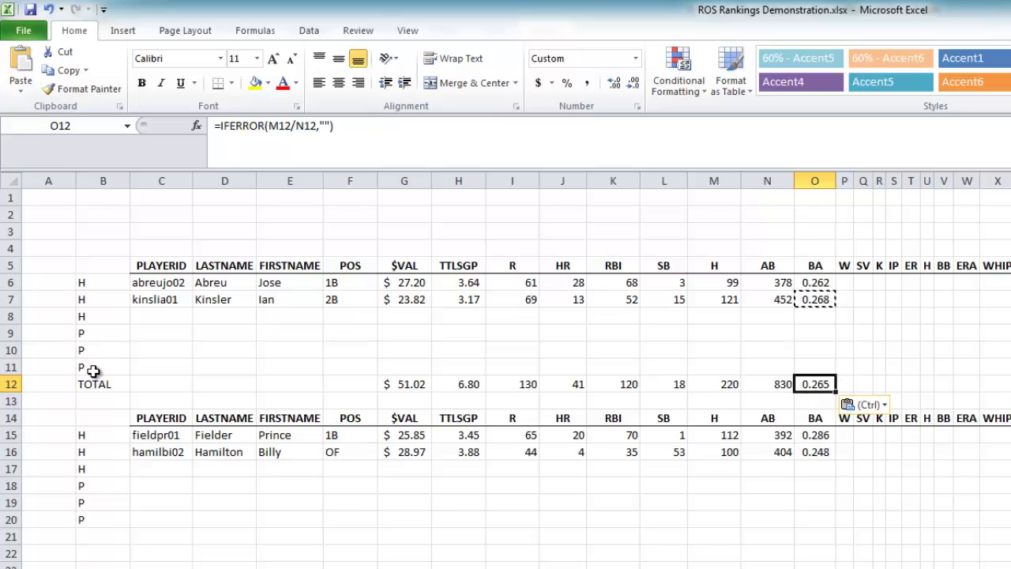
- Copy the first team's TOTAL row B12:O12 into row 21 for the second team
left_click_drag(93, 383, 817, 384)
key("ctrl+c")
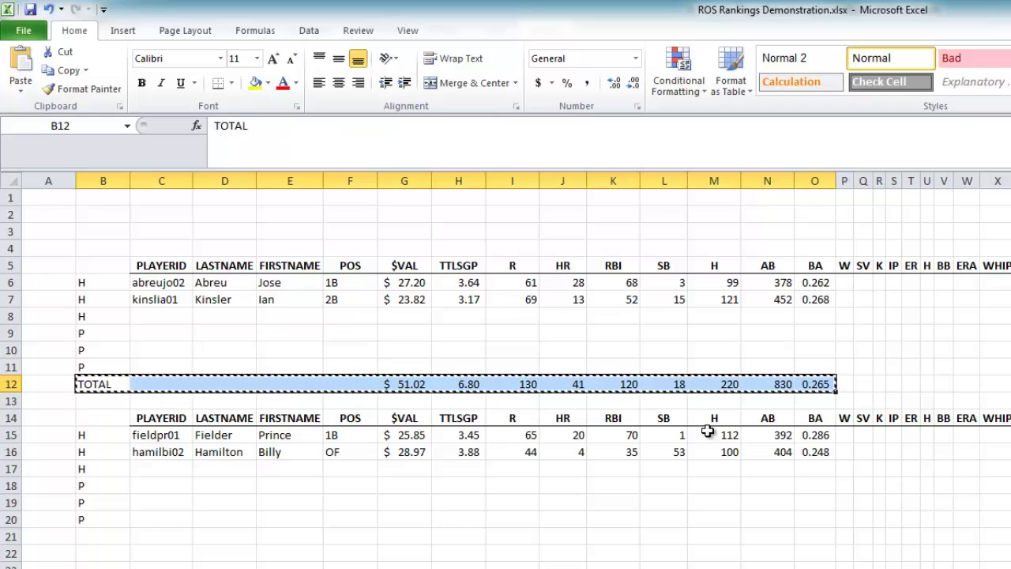
left_click(90, 536)
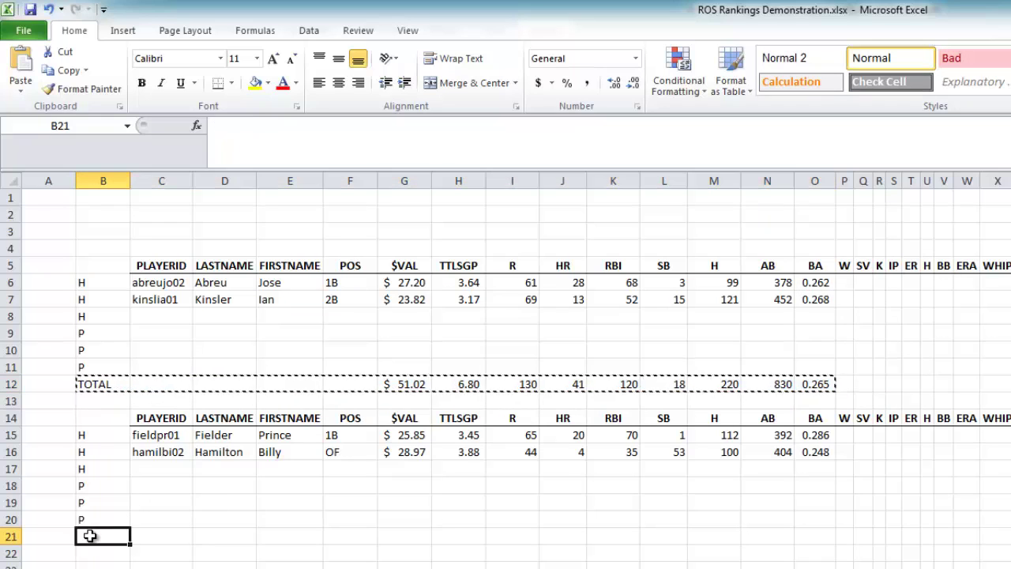
key("ctrl+v")
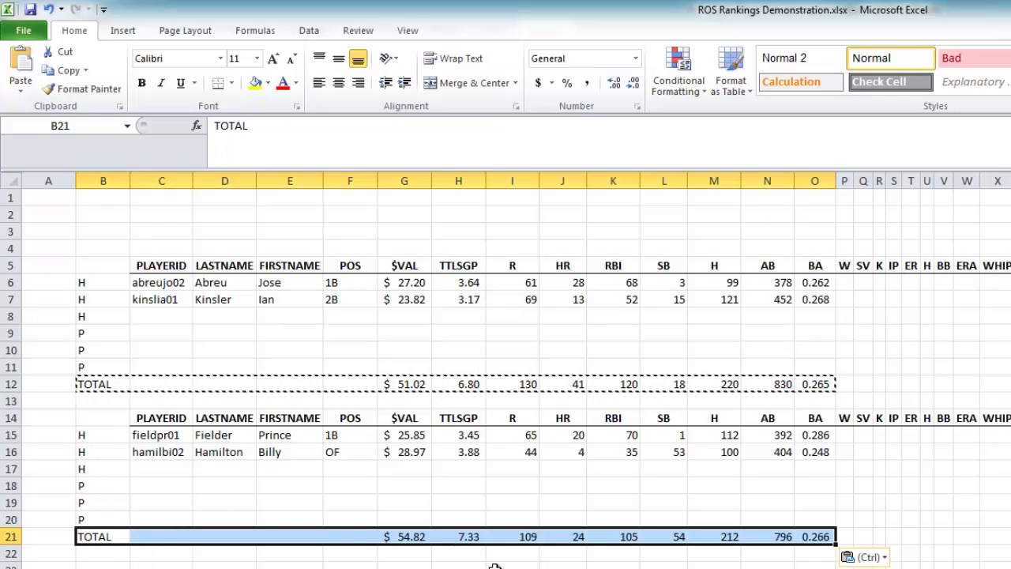
- Check that G21's sum covers G15:G20, totalling $54.82, leaving it unchanged
left_click(404, 537)
double_click(406, 536)
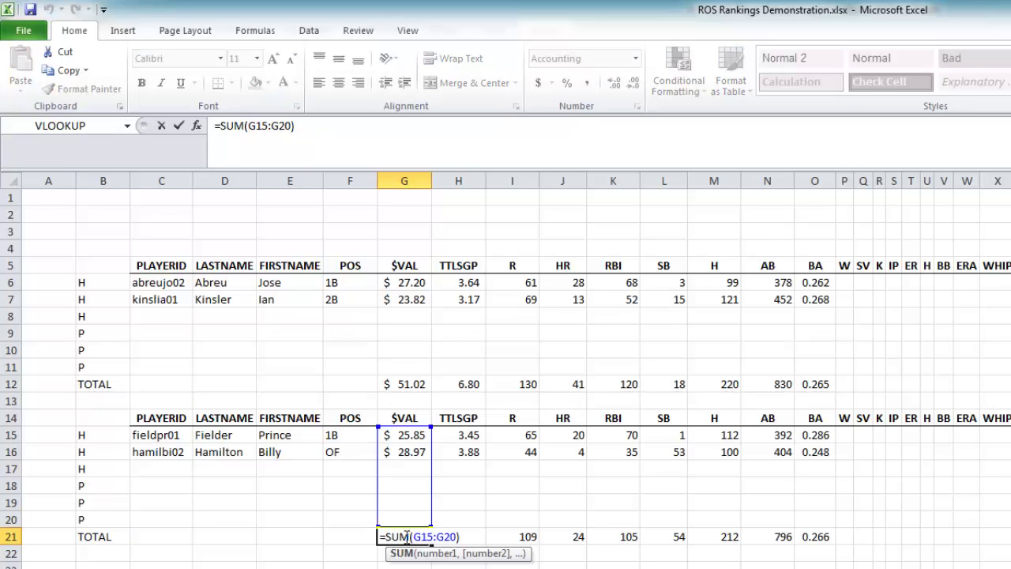
key("Escape")
key("Right")
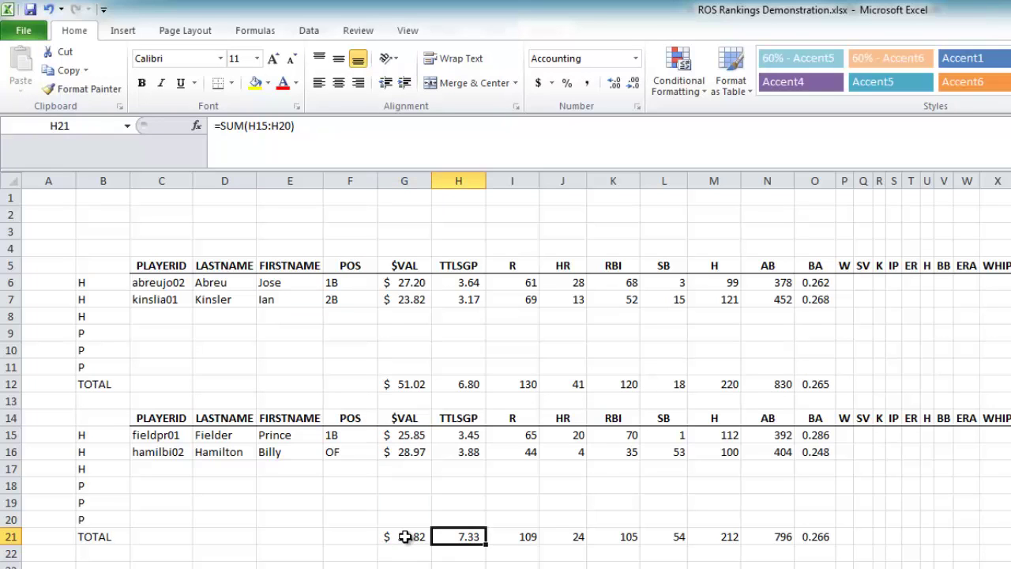
key("Down")
key("Down")
key("Down")
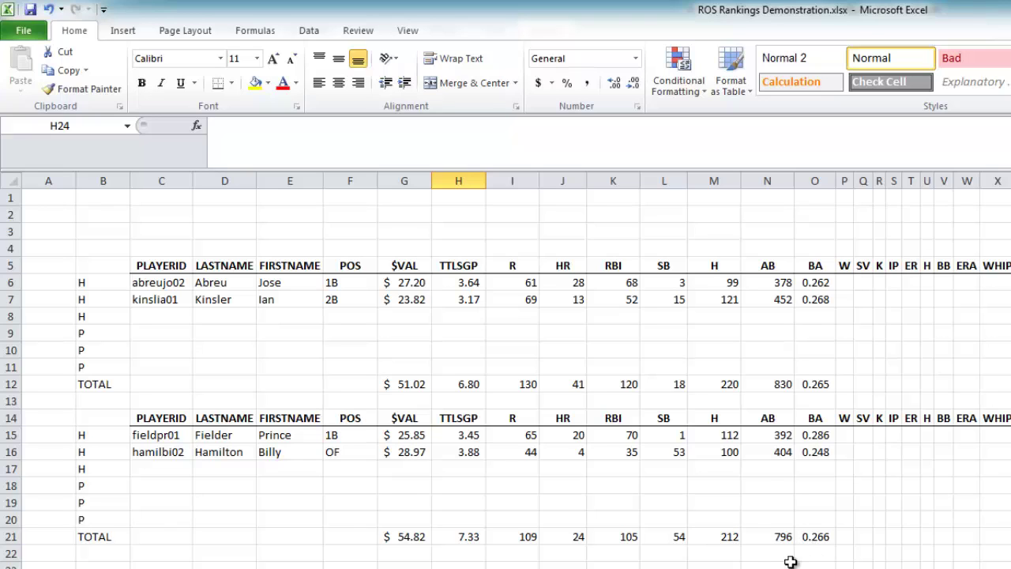
left_click(658, 538)
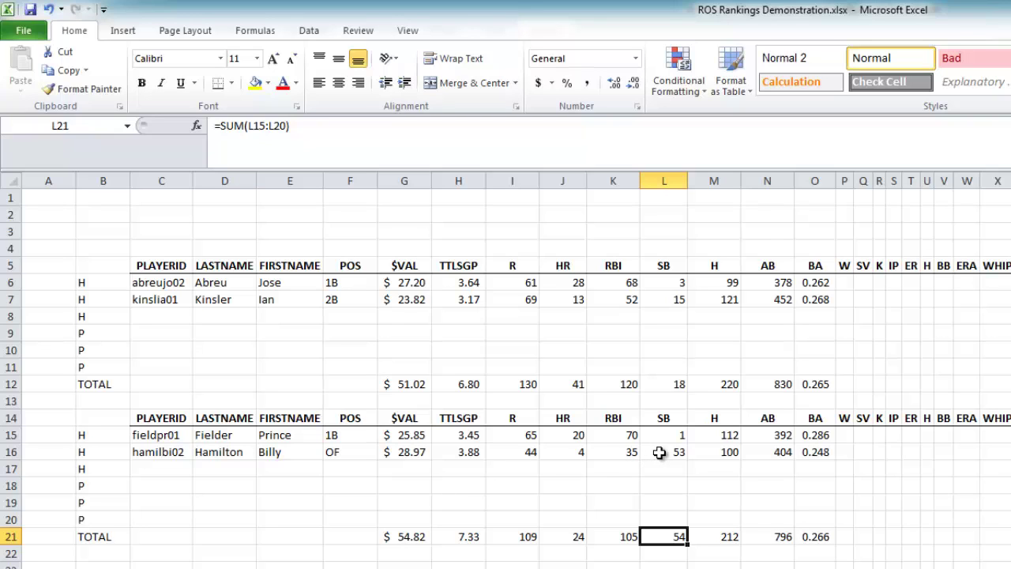
left_click(417, 454)
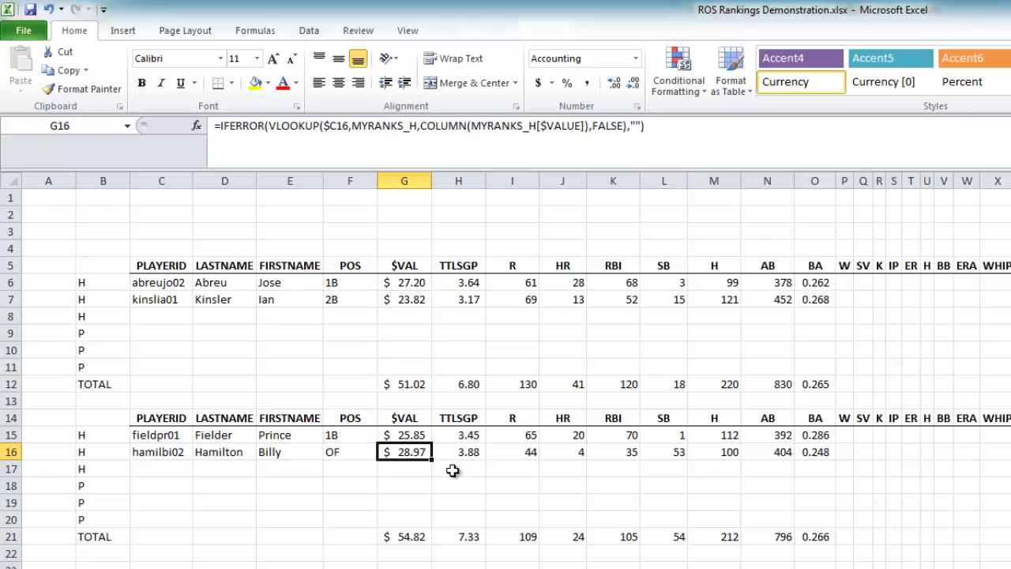
left_click(452, 484)
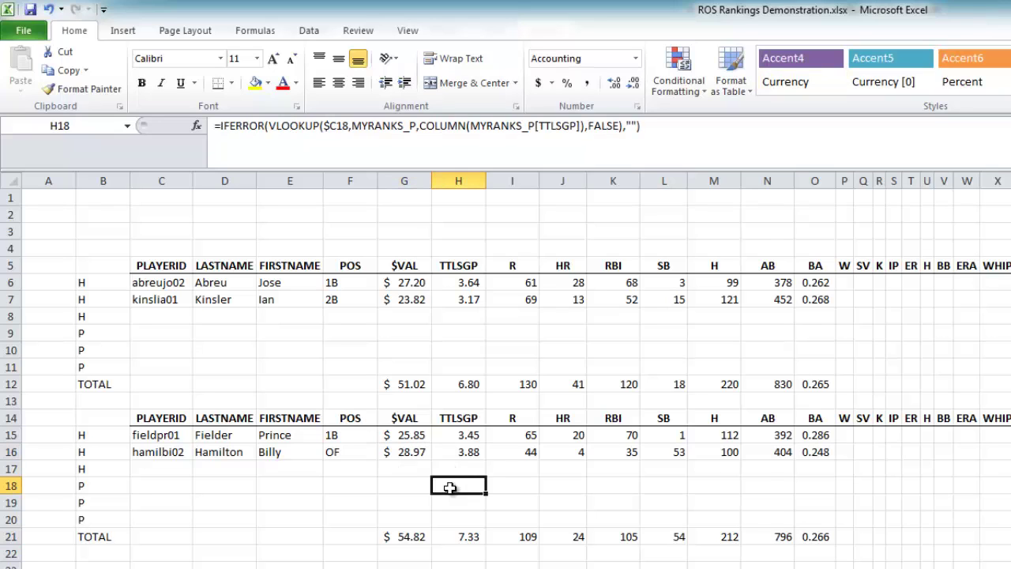